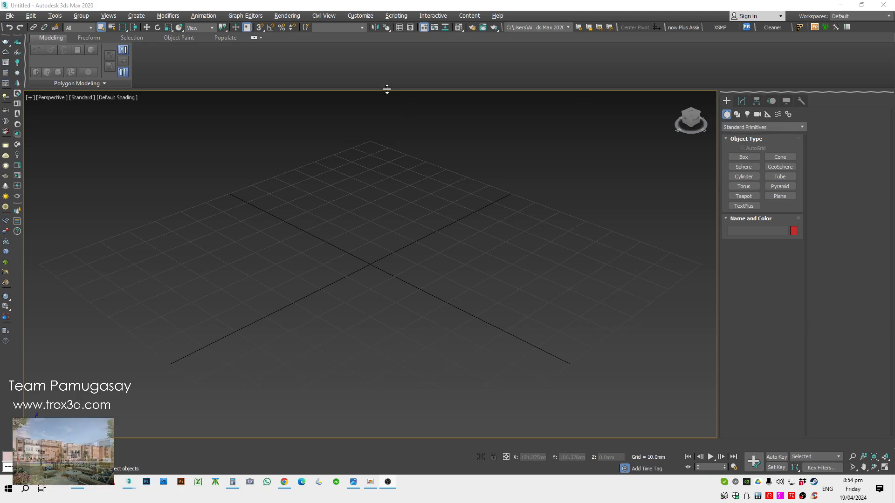
{"action": "left_click", "coordinate": [731, 155]}
{"action": "right_click", "coordinate": [427, 205]}
{"action": "right_click", "coordinate": [377, 225]}
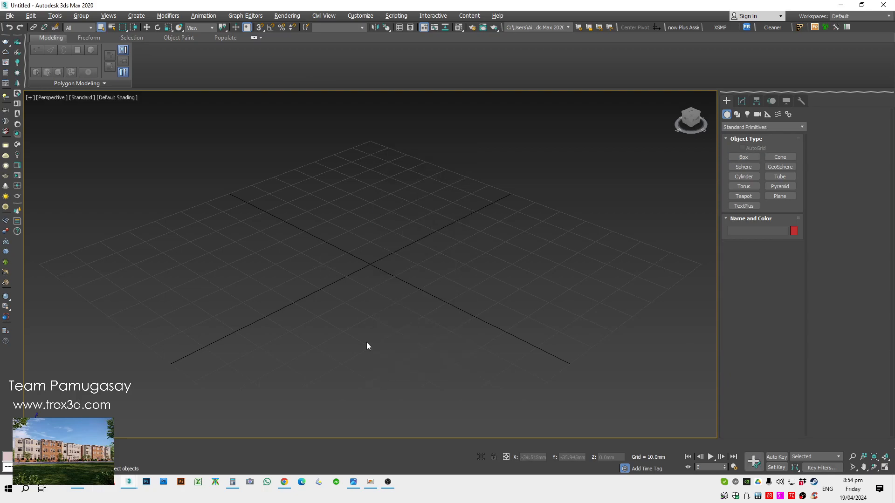
{"action": "right_click", "coordinate": [364, 242]}
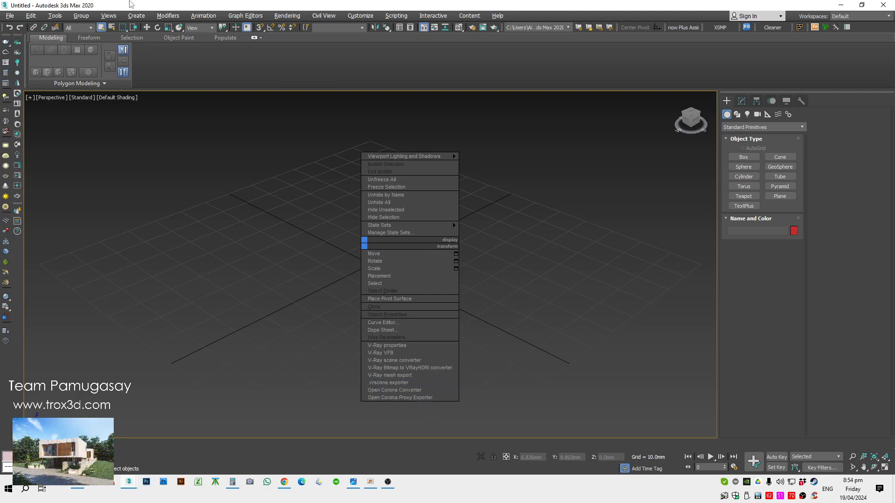
{"action": "left_click", "coordinate": [134, 4]}
Step: Convert everything in the scene (materials, maps, lights) with the Corona Converter, and close the converter and the listener
{"action": "right_click", "coordinate": [209, 277]}
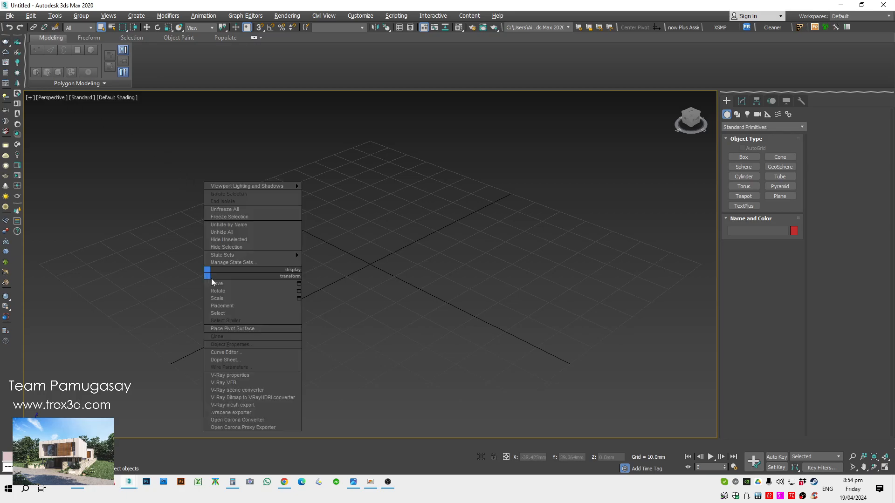
{"action": "left_click", "coordinate": [236, 422]}
{"action": "left_click", "coordinate": [336, 188]}
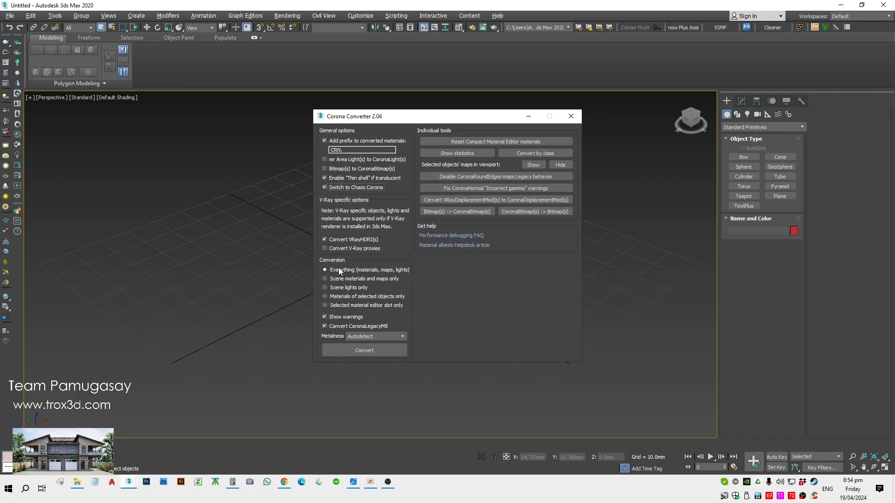
{"action": "left_click", "coordinate": [370, 350]}
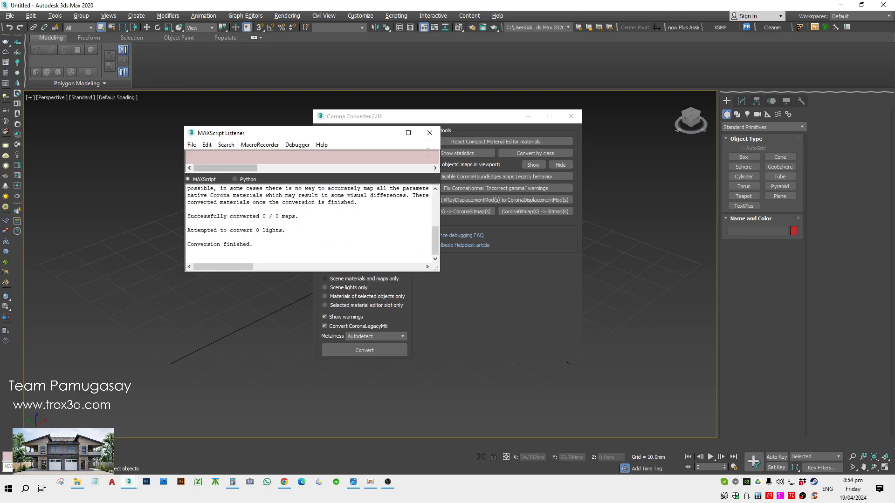
{"action": "left_click", "coordinate": [431, 131]}
{"action": "left_click", "coordinate": [572, 118]}
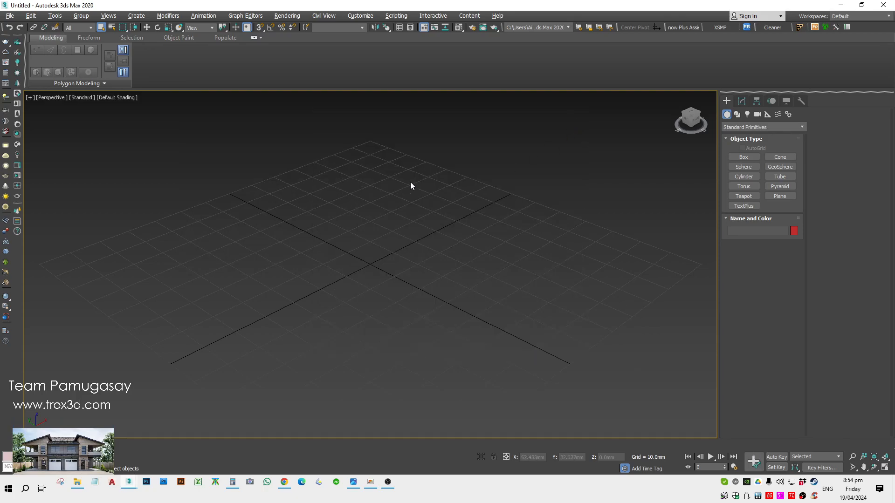
Step: Open the Render Setup, show its common parameters and enlarge the window vertically
{"action": "left_click", "coordinate": [471, 28]}
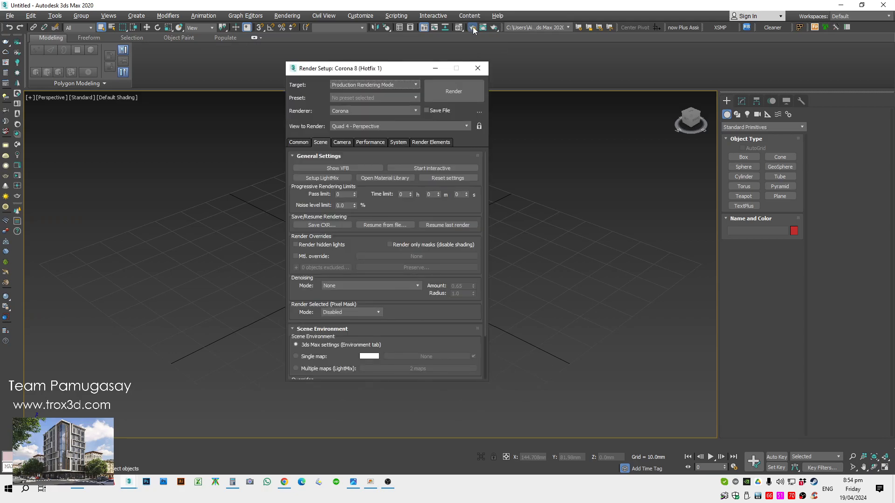
{"action": "left_click", "coordinate": [478, 68]}
{"action": "left_click", "coordinate": [296, 16]}
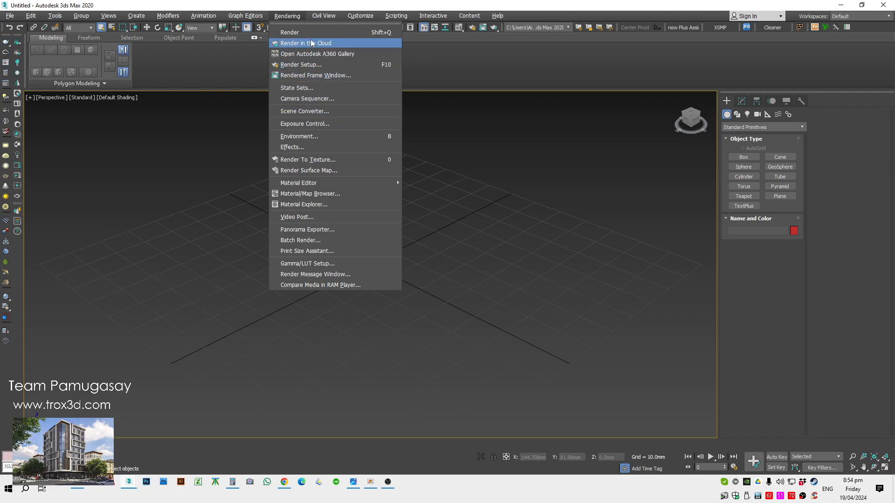
{"action": "left_click", "coordinate": [305, 64]}
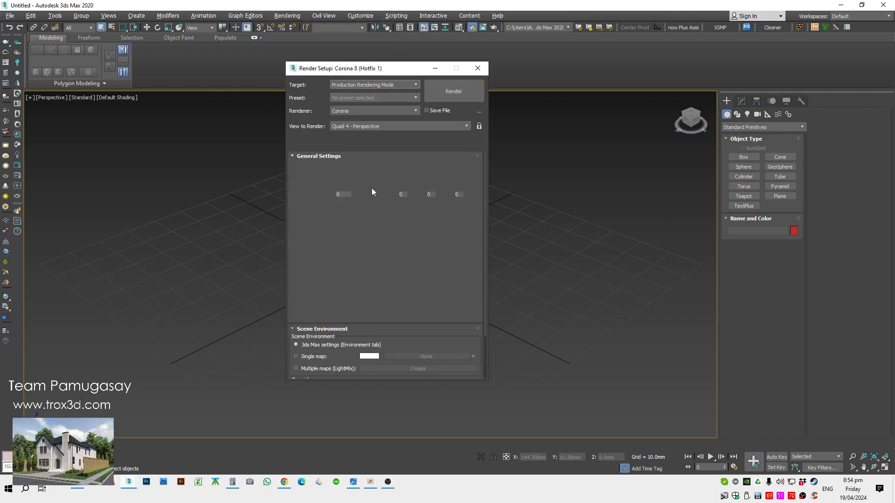
{"action": "left_click", "coordinate": [302, 143]}
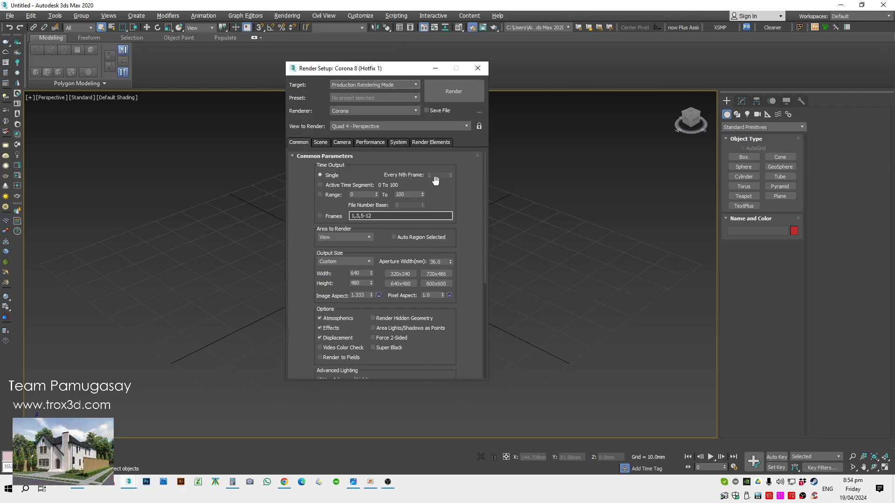
{"action": "left_click_drag", "start_coordinate": [485, 381], "coordinate": [485, 440]}
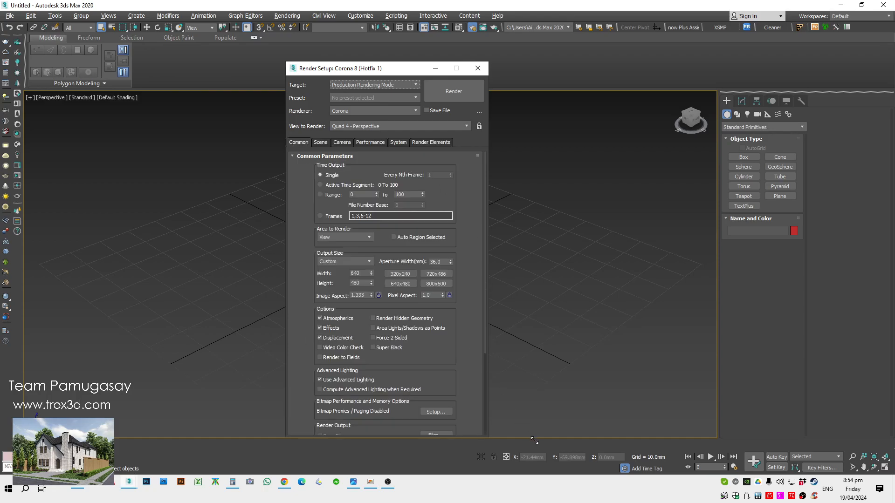
Step: Set the render output size to HDTV (video) with a width of 4000
{"action": "left_click", "coordinate": [362, 261]}
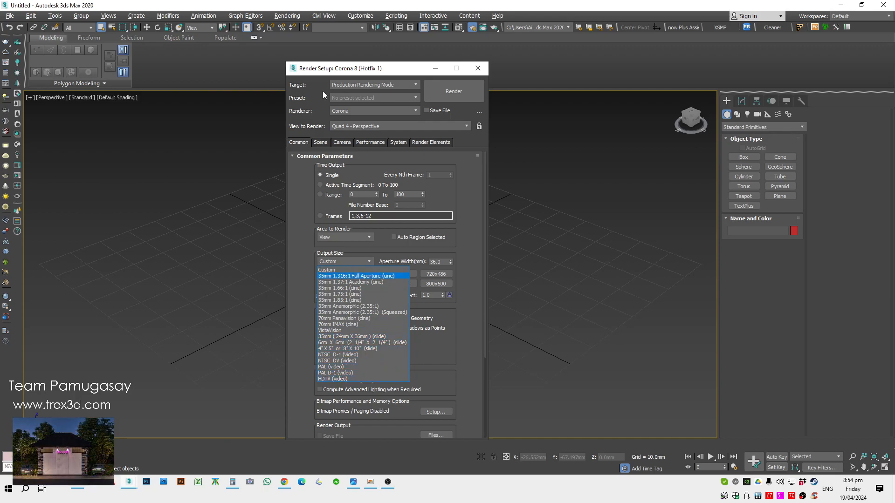
{"action": "left_click", "coordinate": [352, 381]}
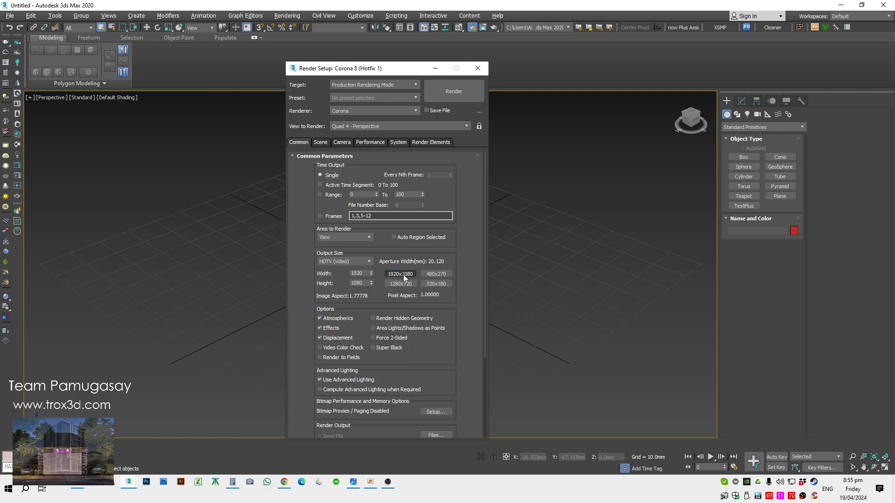
{"action": "left_click_drag", "start_coordinate": [367, 274], "coordinate": [247, 261]}
{"action": "type", "text": "4000"}
{"action": "key", "text": "Return"}
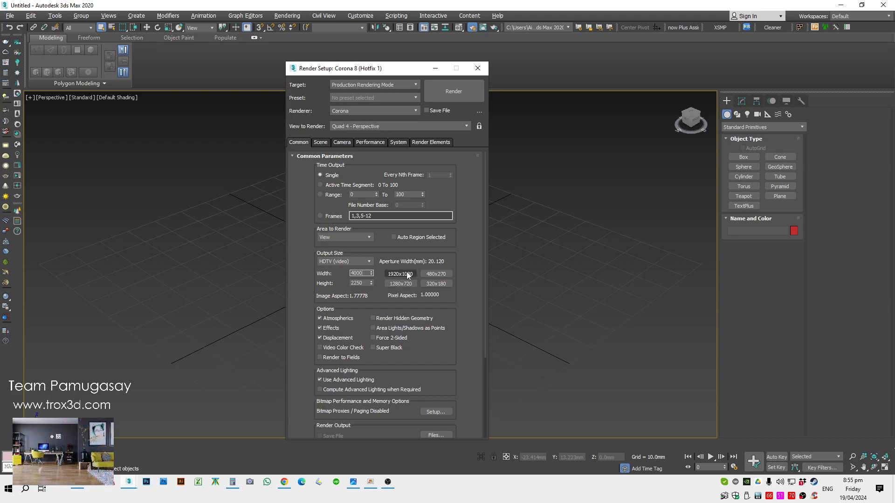
{"action": "left_click_drag", "start_coordinate": [365, 274], "coordinate": [329, 274]}
Step: Change the render output size to VistaVision at 4096x2731
{"action": "left_click", "coordinate": [335, 262]}
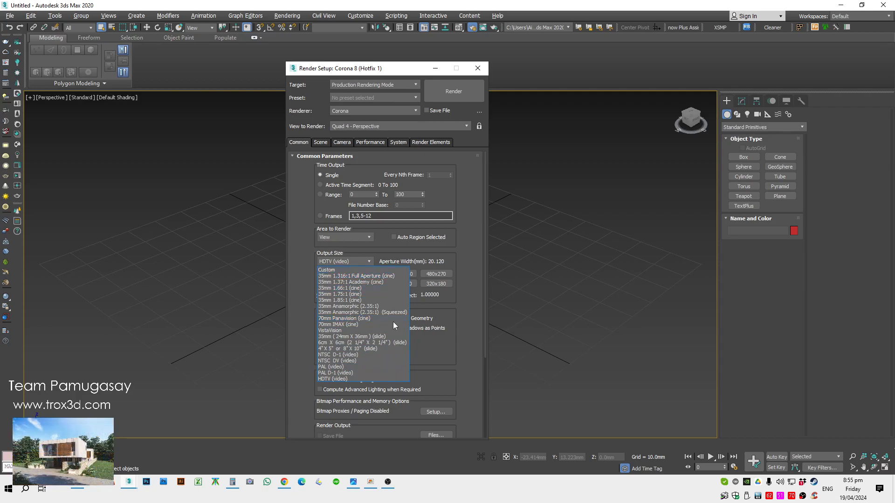
{"action": "left_click", "coordinate": [331, 330]}
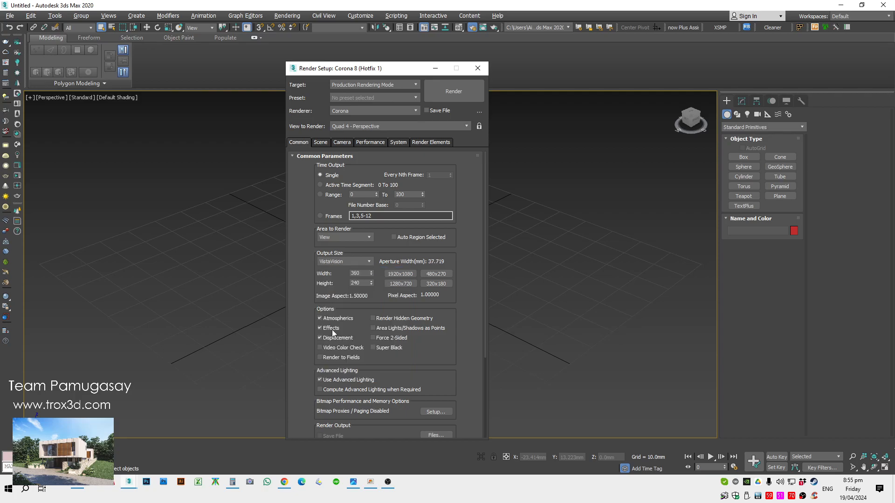
{"action": "left_click", "coordinate": [405, 284]}
{"action": "left_click", "coordinate": [436, 284]}
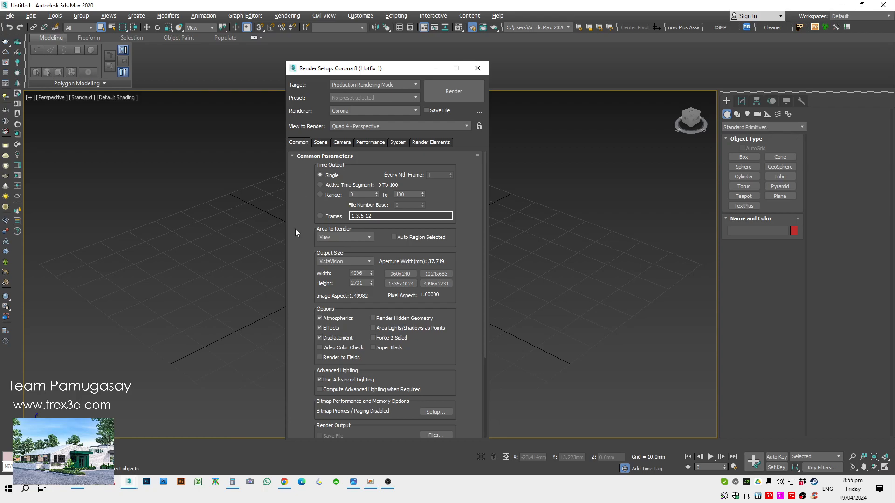
Step: Look through the remaining common render parameters and expand the renderer assignment settings
{"action": "scroll", "coordinate": [294, 325], "scroll_direction": "down", "scroll_amount": 3}
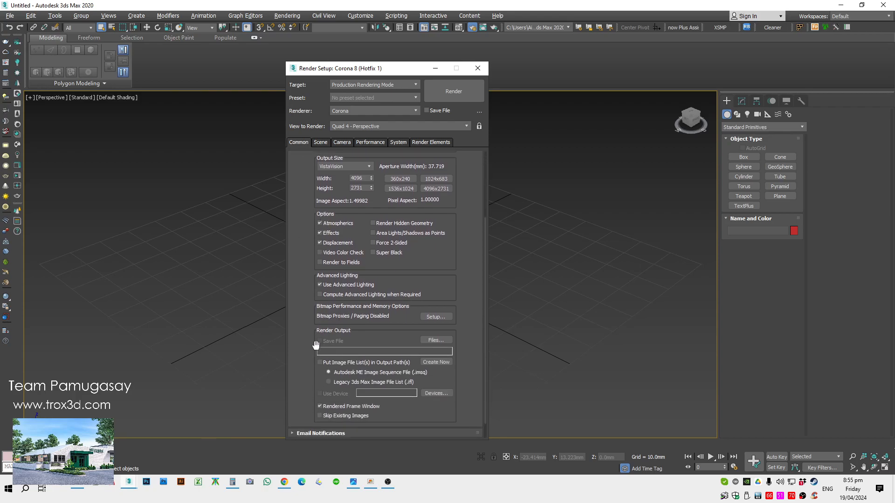
{"action": "scroll", "coordinate": [303, 280], "scroll_direction": "up", "scroll_amount": 3}
{"action": "scroll", "coordinate": [300, 236], "scroll_direction": "down", "scroll_amount": 4}
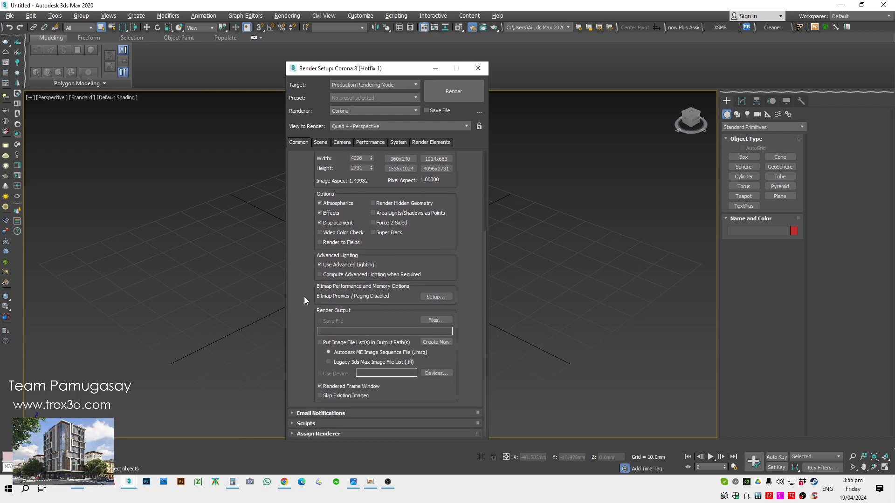
{"action": "left_click", "coordinate": [319, 434]}
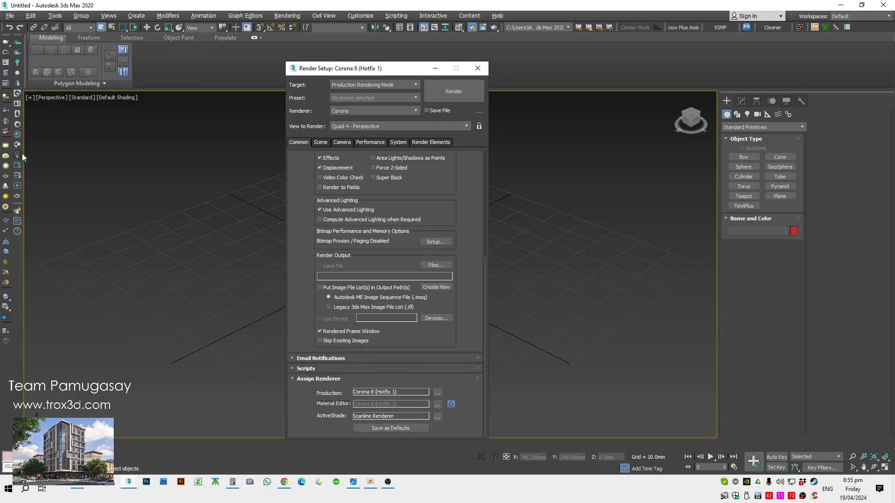
Step: Bring up the Corona Converter again to view its options, and close it
{"action": "right_click", "coordinate": [217, 130]}
{"action": "left_click", "coordinate": [183, 251]}
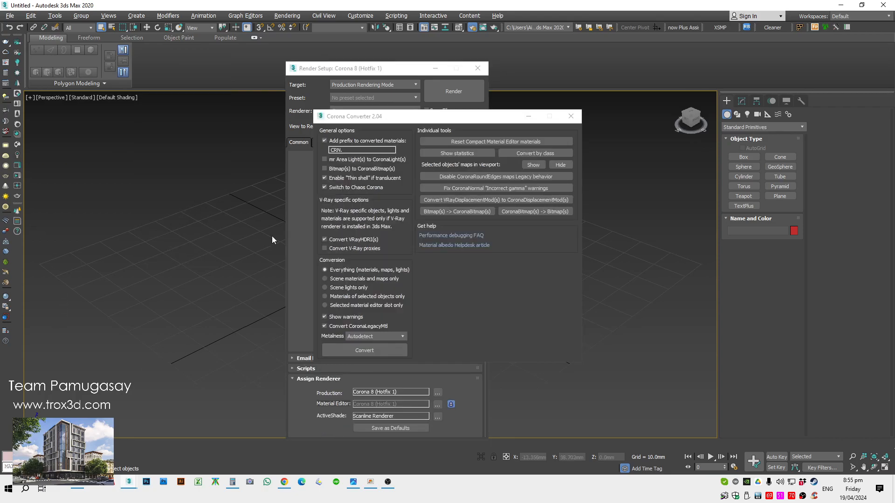
{"action": "left_click", "coordinate": [571, 116]}
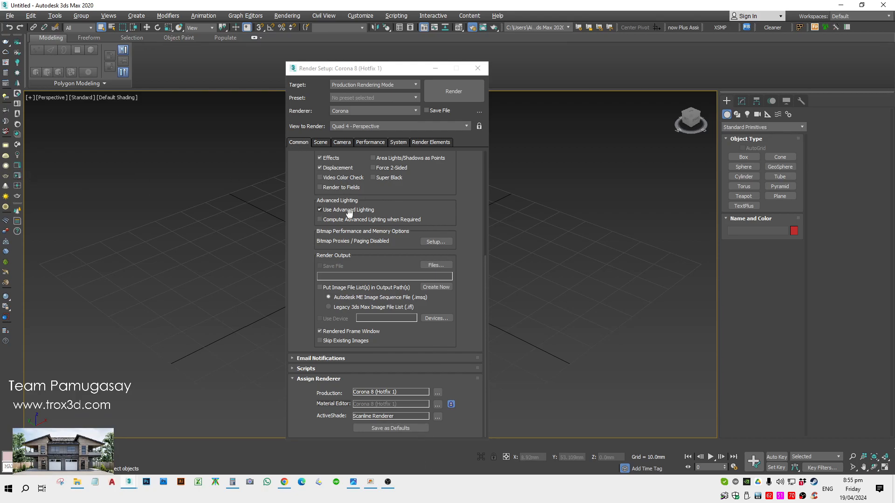
Step: Glance at the Scene render settings and return to the common parameters
{"action": "scroll", "coordinate": [299, 217], "scroll_direction": "up", "scroll_amount": 5}
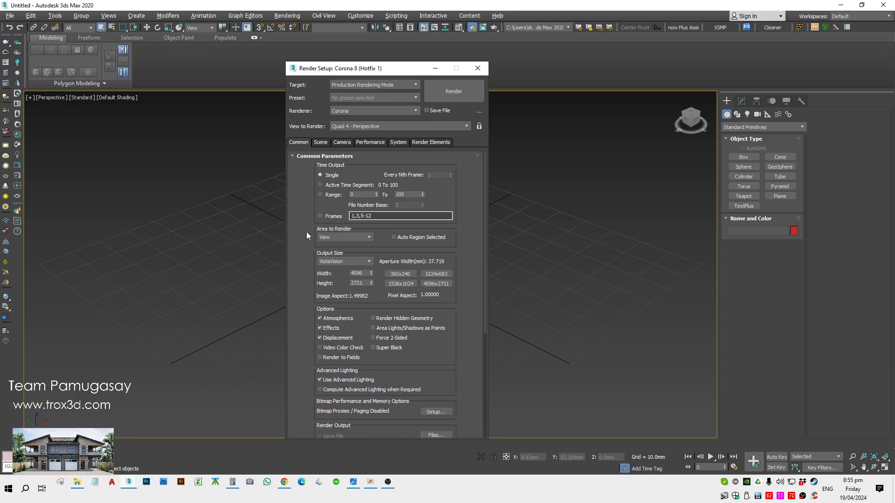
{"action": "left_click", "coordinate": [317, 143]}
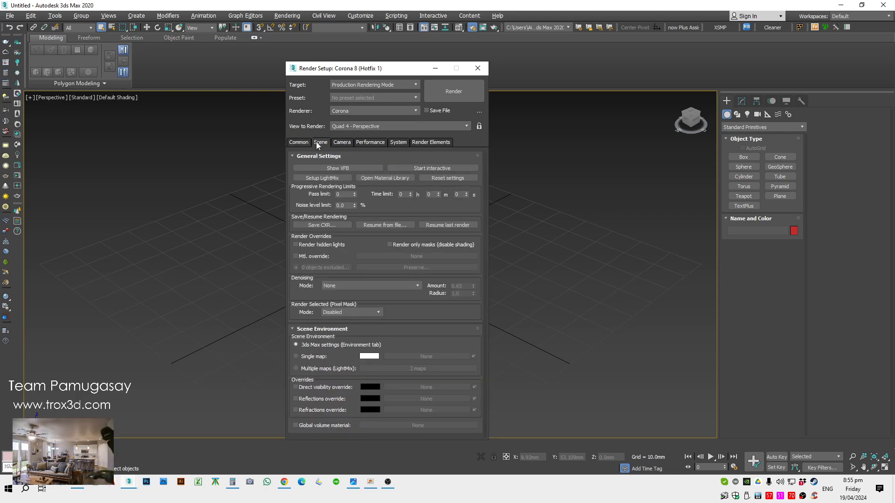
{"action": "left_click", "coordinate": [303, 144]}
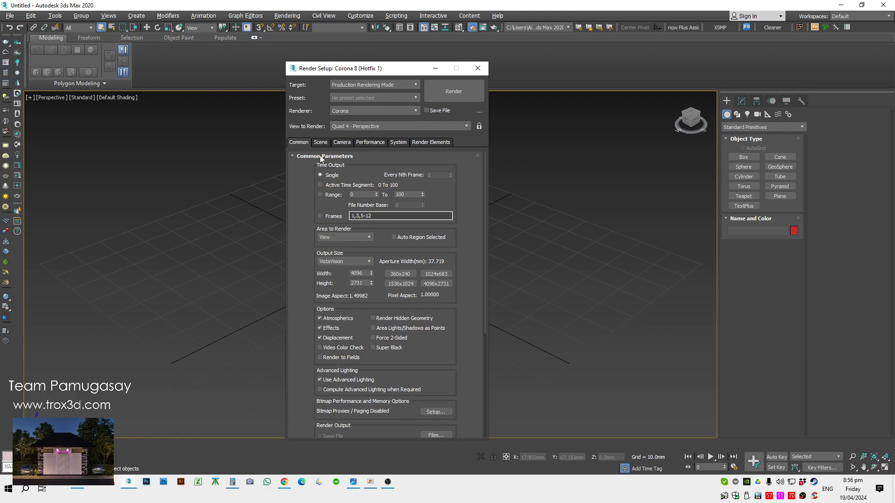
{"action": "right_click", "coordinate": [574, 19]}
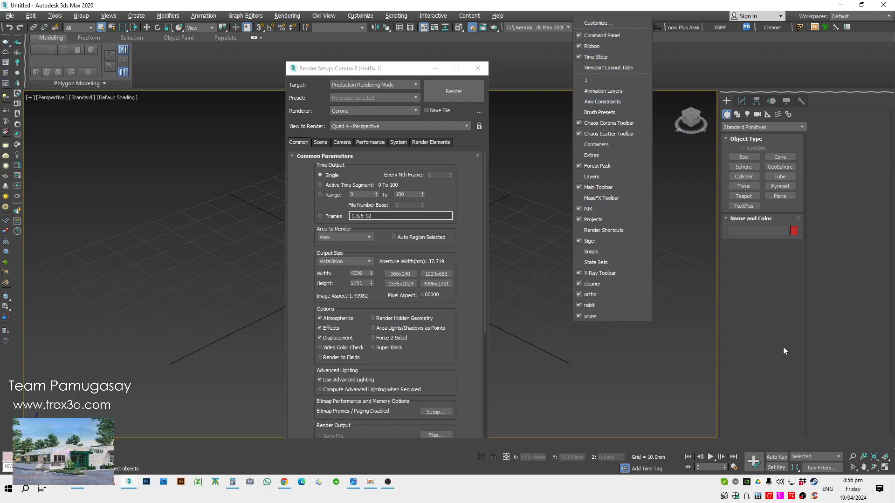
{"action": "left_click", "coordinate": [768, 348]}
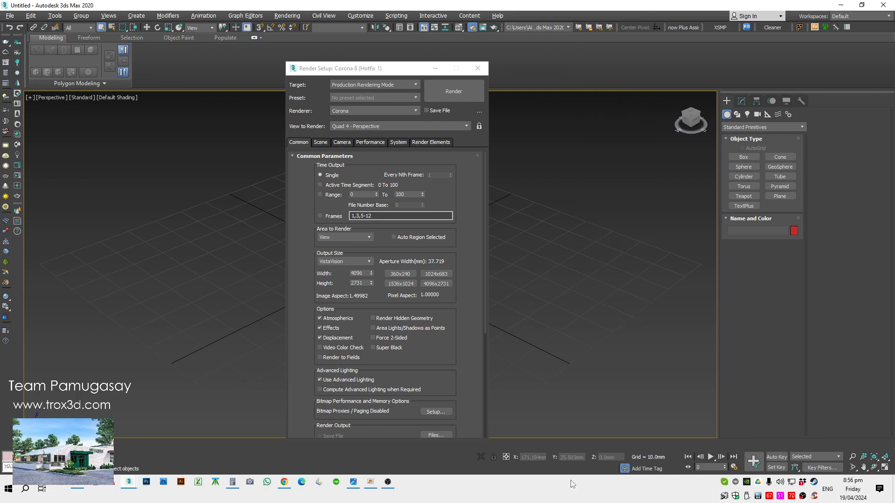
{"action": "left_click", "coordinate": [314, 447]}
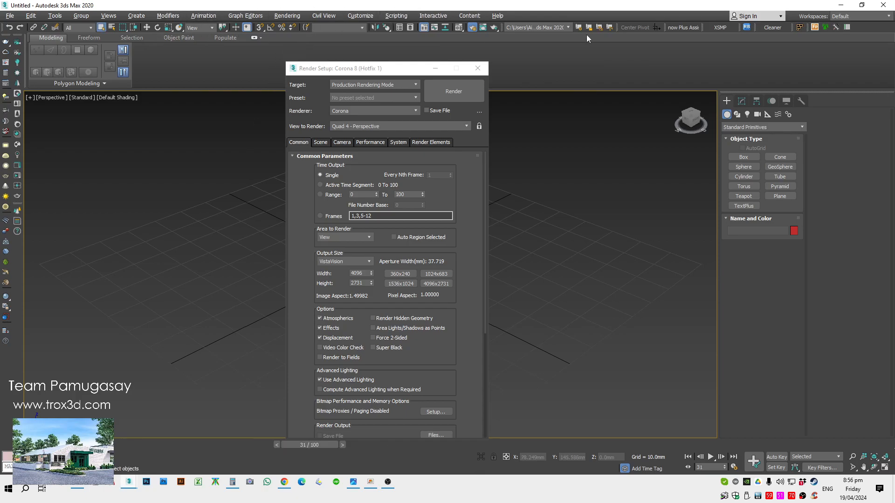
{"action": "right_click", "coordinate": [866, 24]}
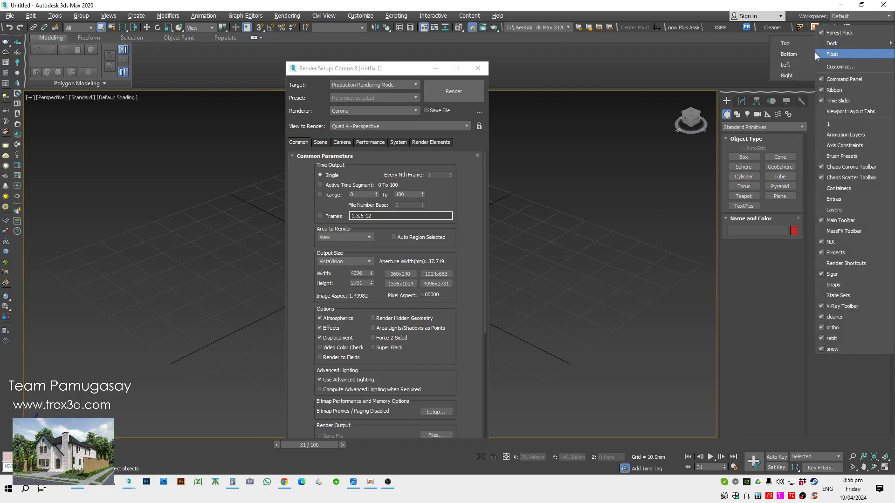
{"action": "left_click", "coordinate": [187, 450]}
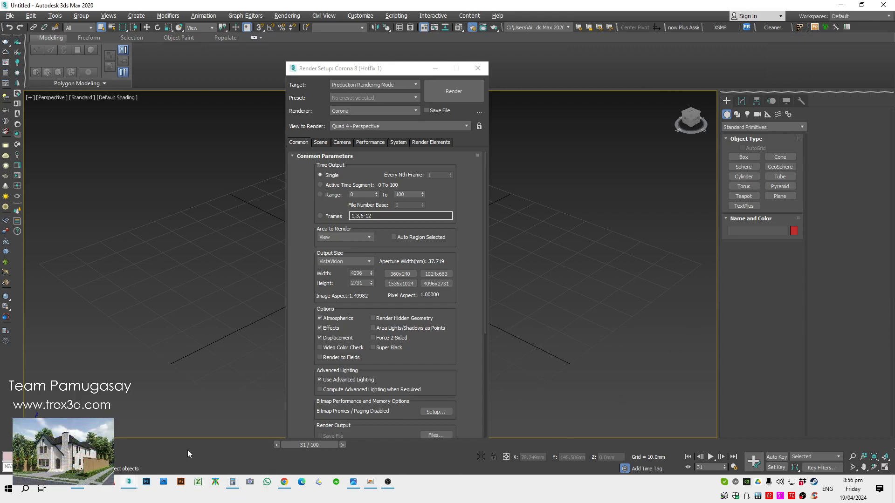
{"action": "left_click_drag", "start_coordinate": [264, 444], "coordinate": [100, 445]}
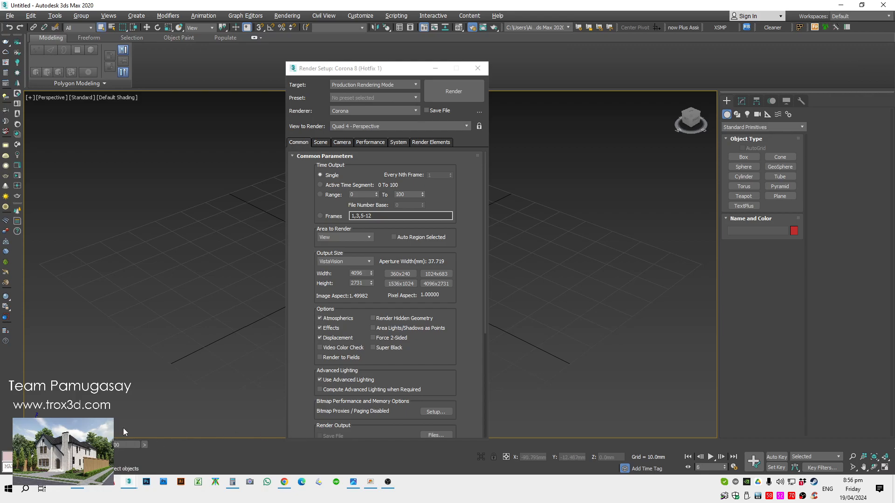
{"action": "right_click", "coordinate": [750, 425]}
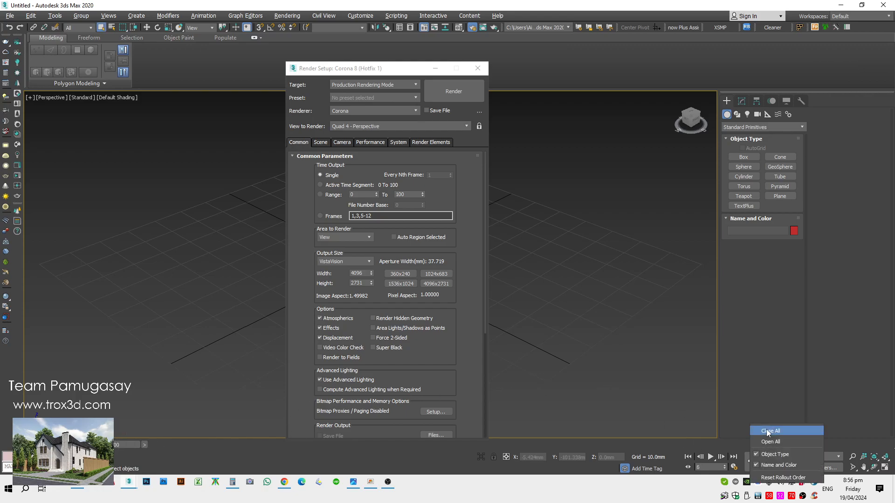
{"action": "left_click", "coordinate": [861, 437]}
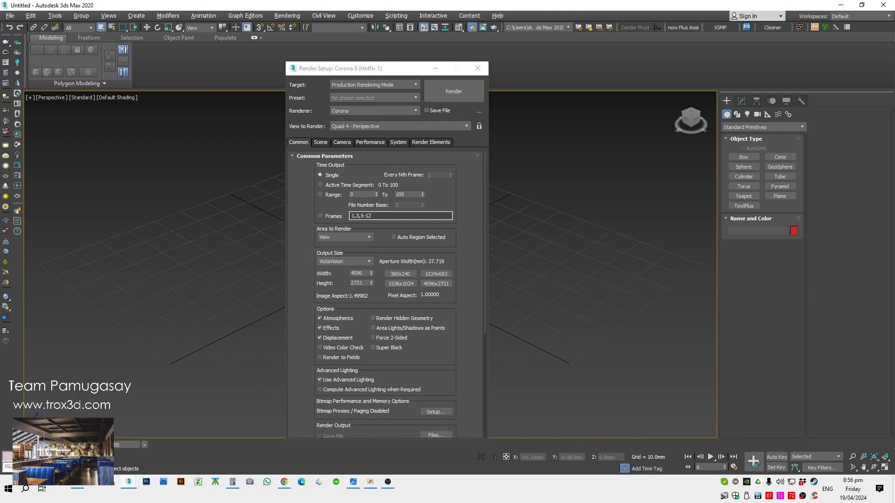
{"action": "left_click_drag", "start_coordinate": [96, 445], "coordinate": [57, 445]}
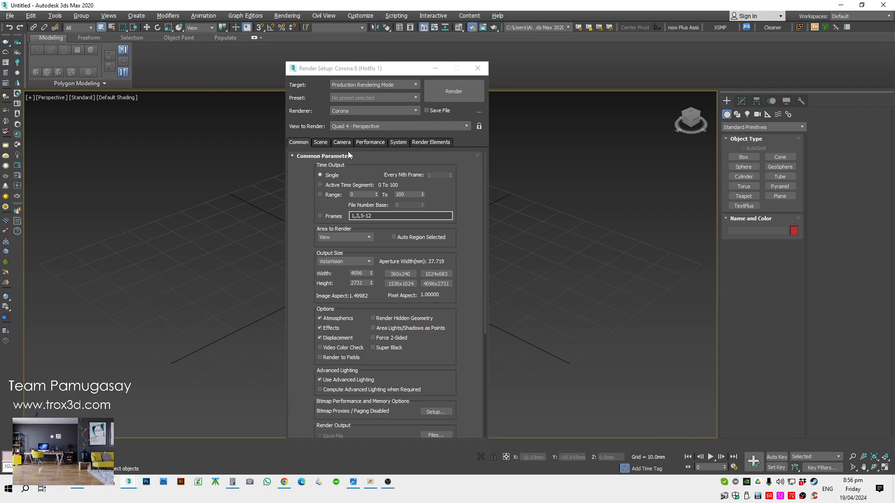
Step: Create five spherical Corona lights of different sizes across the perspective viewport
{"action": "left_click", "coordinate": [322, 142]}
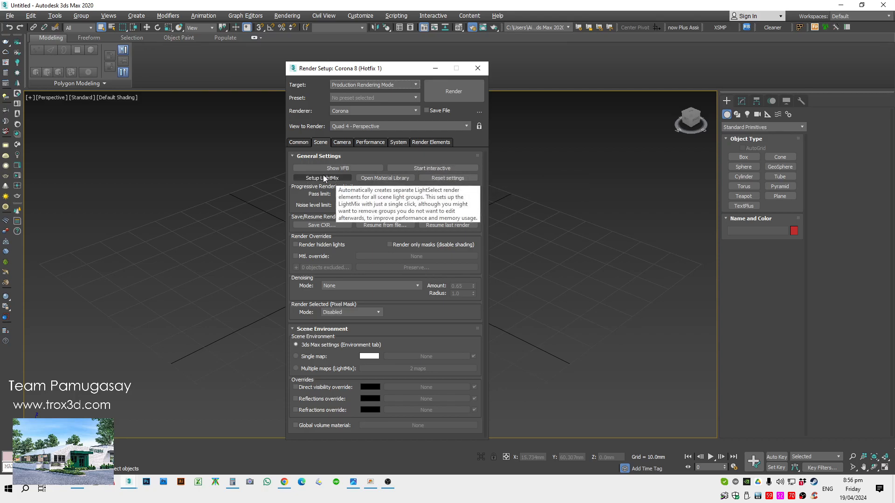
{"action": "left_click_drag", "start_coordinate": [386, 70], "coordinate": [114, 61]}
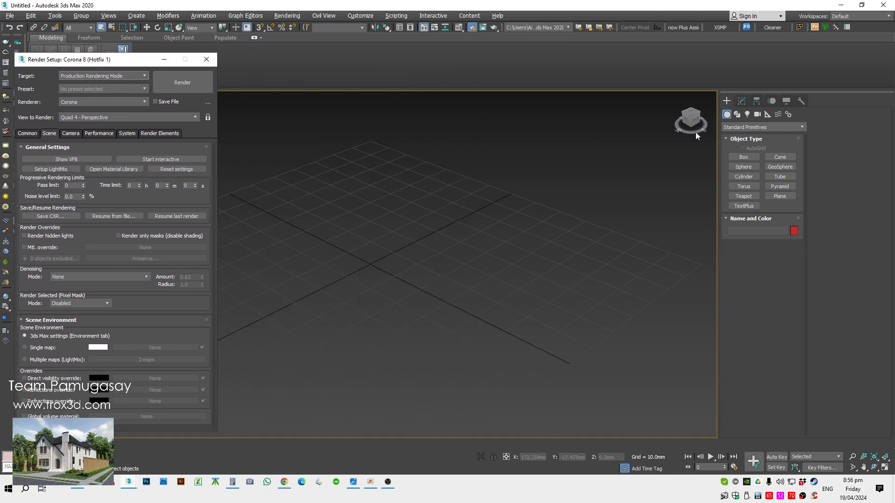
{"action": "left_click", "coordinate": [745, 117]}
{"action": "left_click", "coordinate": [740, 127]}
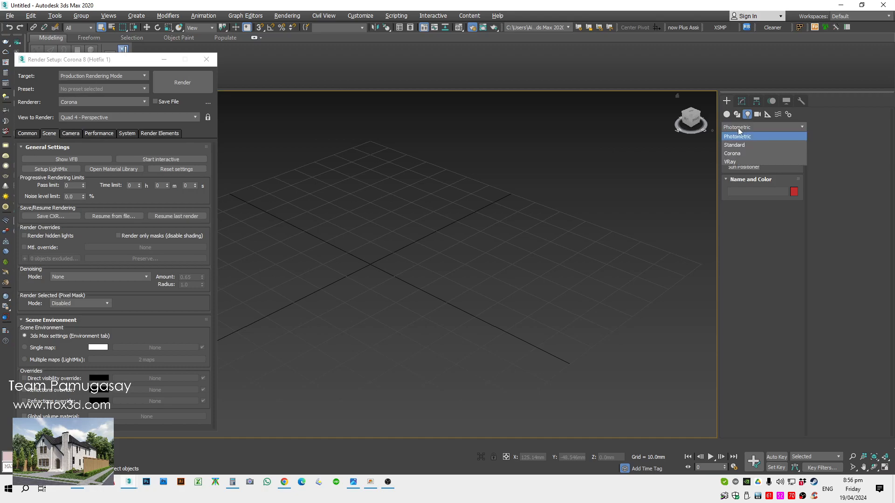
{"action": "left_click", "coordinate": [731, 151]}
{"action": "left_click", "coordinate": [737, 157]}
{"action": "left_click_drag", "start_coordinate": [555, 201], "coordinate": [544, 227]}
{"action": "left_click_drag", "start_coordinate": [388, 215], "coordinate": [383, 231]}
{"action": "left_click_drag", "start_coordinate": [358, 302], "coordinate": [365, 321]}
{"action": "left_click_drag", "start_coordinate": [387, 346], "coordinate": [415, 350]}
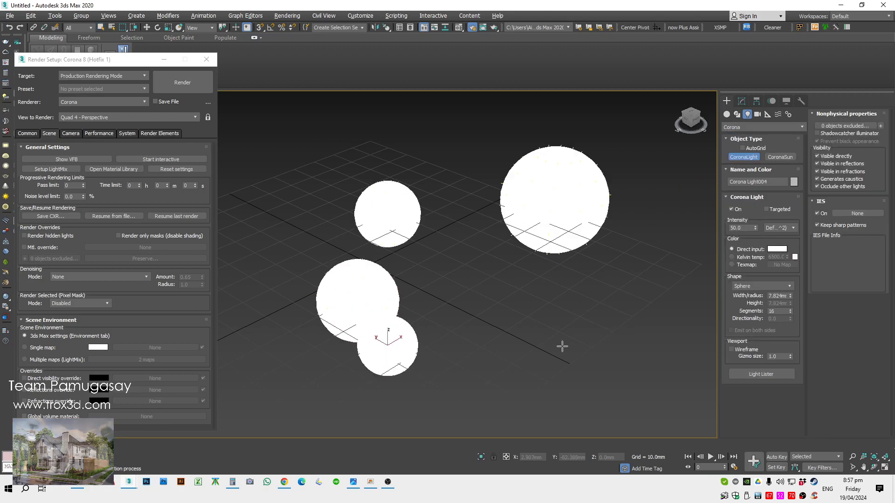
{"action": "left_click_drag", "start_coordinate": [576, 347], "coordinate": [592, 347]}
{"action": "right_click", "coordinate": [693, 273]}
Step: Generate a LightMix setup separated by instanced lights and check the render elements it adds
{"action": "left_click", "coordinate": [54, 169]}
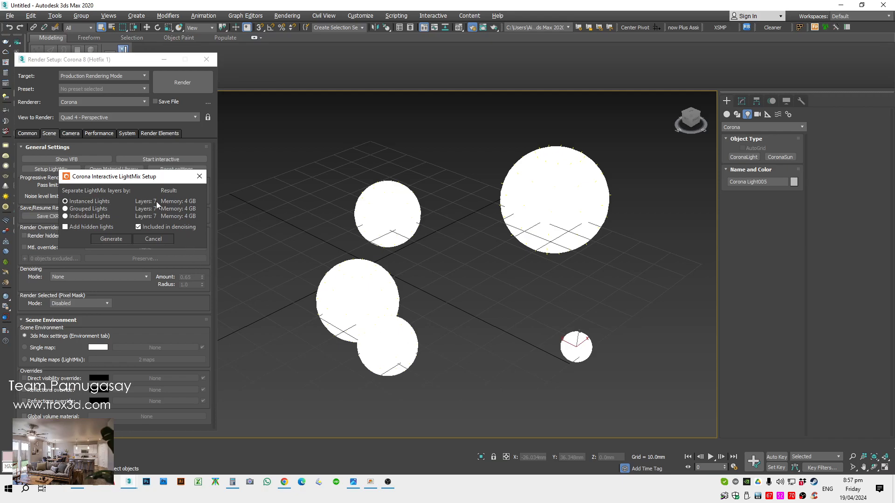
{"action": "left_click", "coordinate": [112, 239]}
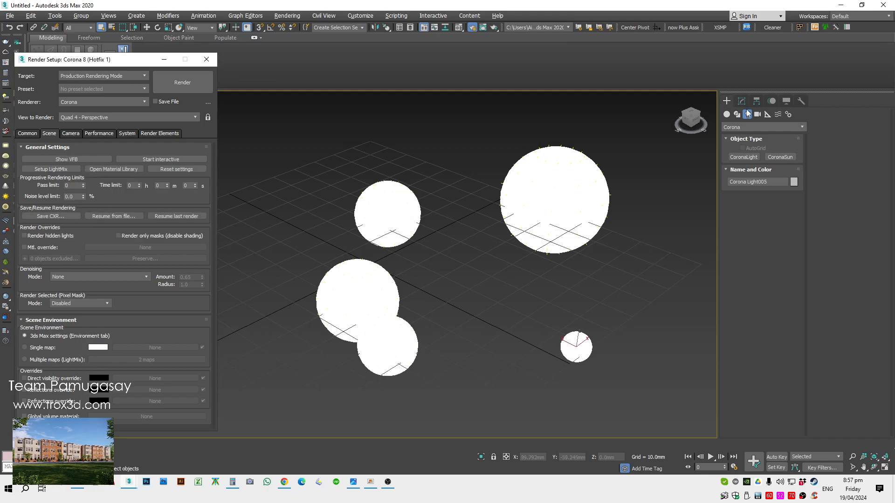
{"action": "left_click", "coordinate": [156, 133]}
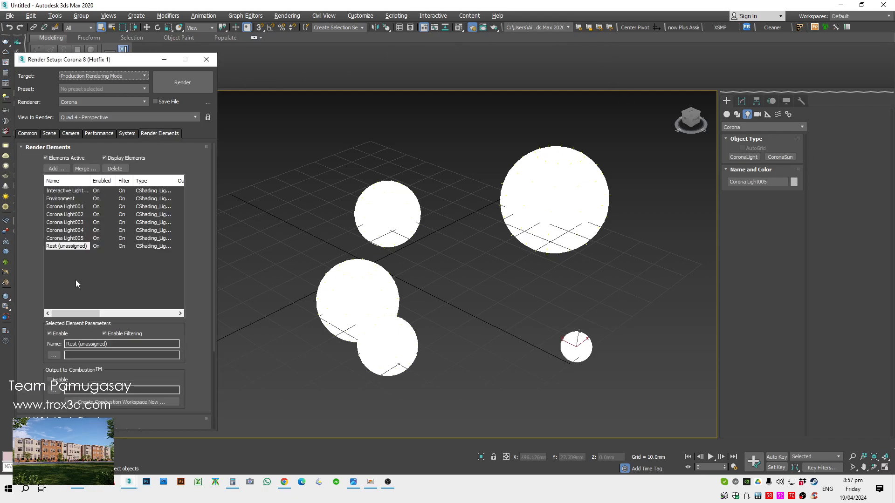
{"action": "left_click", "coordinate": [70, 191]}
{"action": "left_click", "coordinate": [69, 199]}
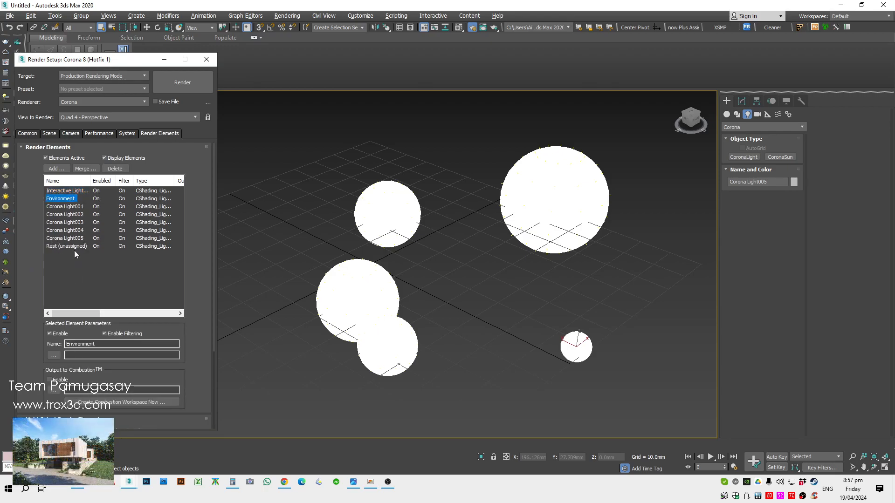
Step: Delete the Interactive LightMix render element and all the remaining light-select elements
{"action": "left_click", "coordinate": [71, 192]}
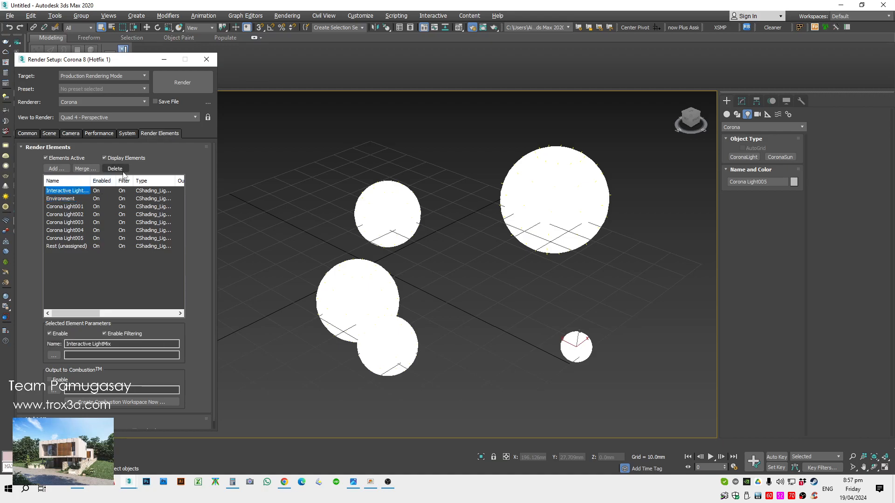
{"action": "left_click", "coordinate": [124, 173]}
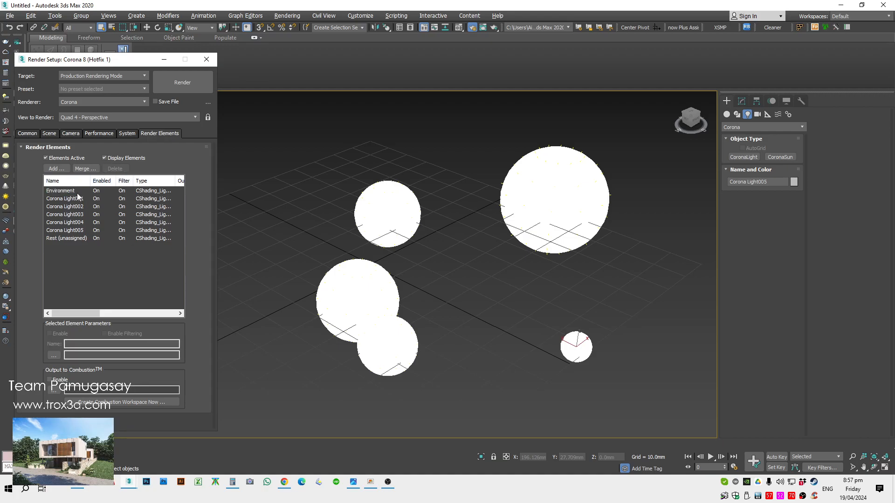
{"action": "left_click_drag", "start_coordinate": [91, 264], "coordinate": [58, 192]}
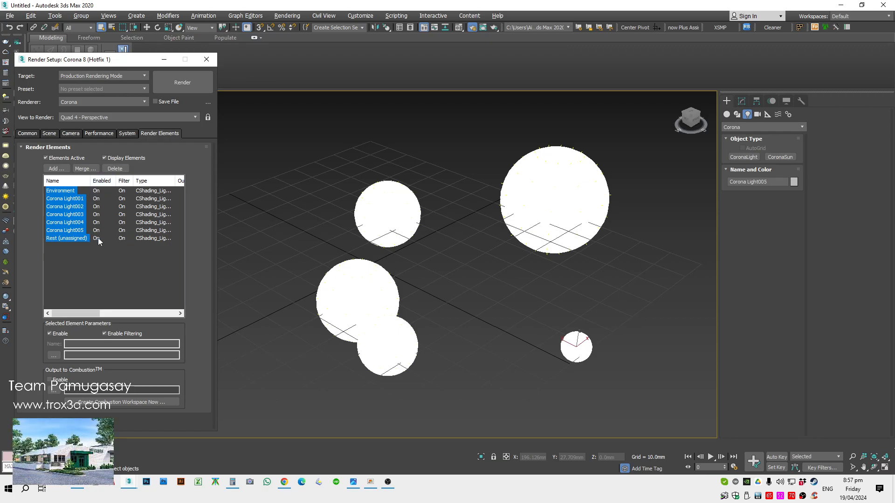
{"action": "left_click_drag", "start_coordinate": [132, 66], "coordinate": [153, 57]}
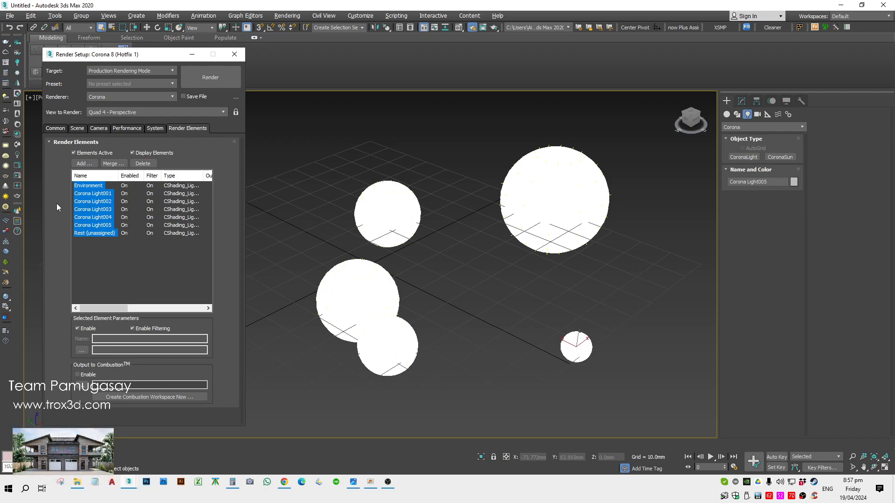
{"action": "left_click", "coordinate": [143, 163]}
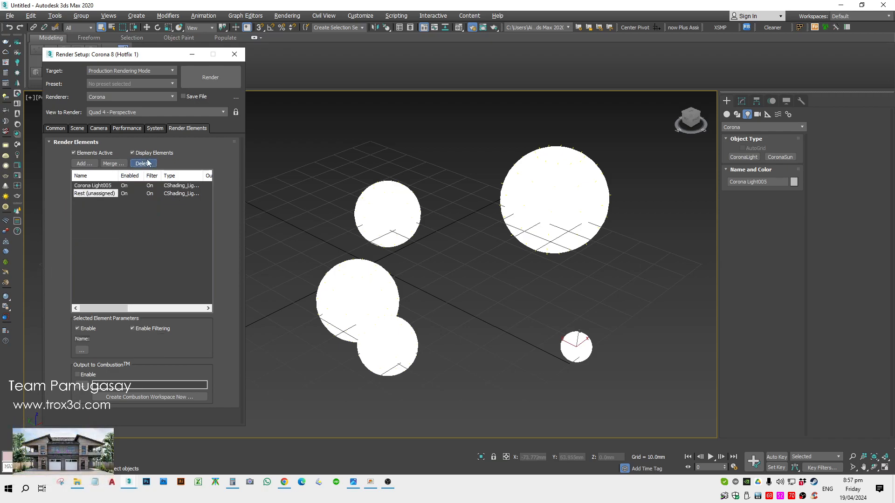
Step: Open the Corona Material Library from the Scene render settings and show the Nature materials
{"action": "left_click", "coordinate": [77, 129]}
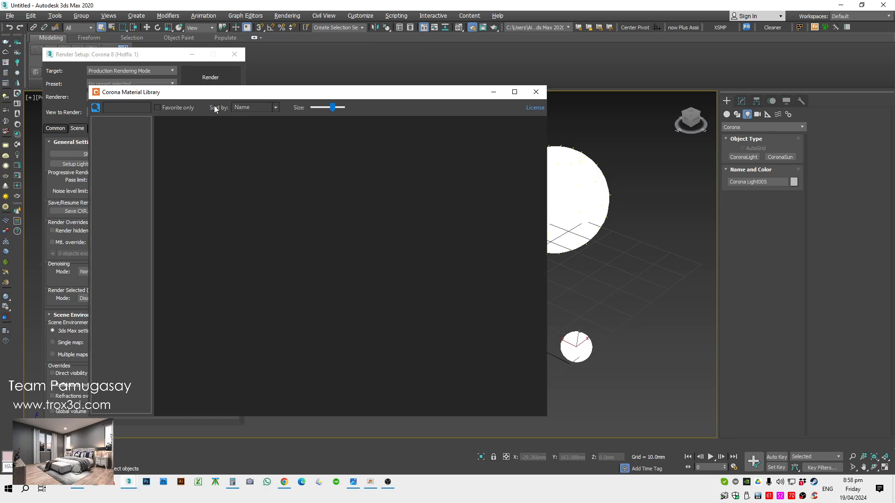
{"action": "left_click", "coordinate": [108, 238]}
{"action": "left_click_drag", "start_coordinate": [245, 91], "coordinate": [234, 74]}
{"action": "left_click", "coordinate": [418, 2]}
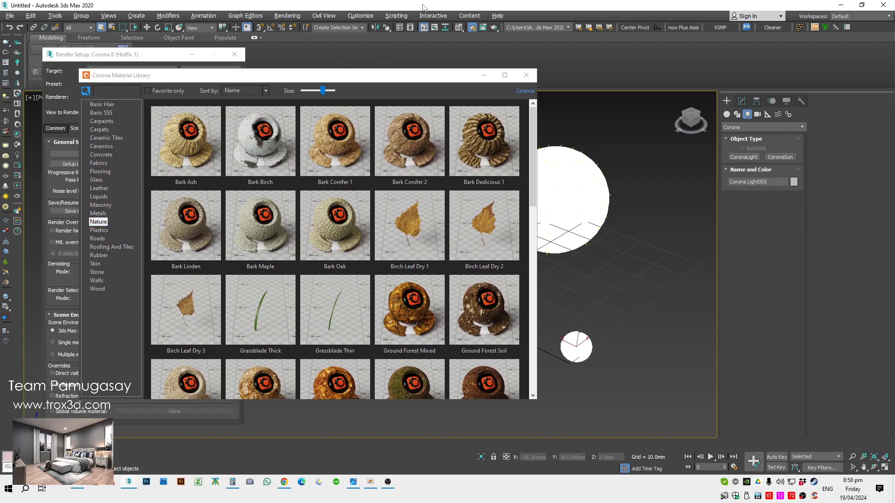
Step: Open the Material Editor and load Bricks Beige Light Mortar from the library's Stone category into the first sample slot
{"action": "left_click", "coordinate": [459, 28]}
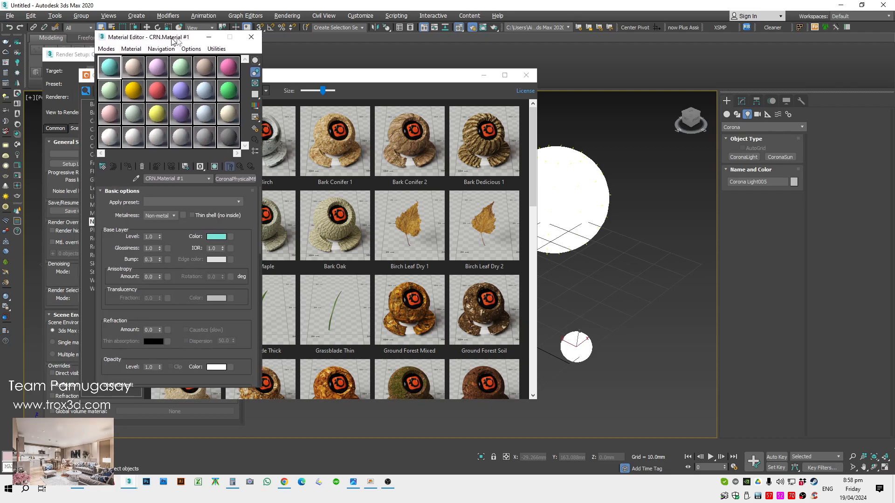
{"action": "left_click_drag", "start_coordinate": [166, 41], "coordinate": [567, 68]}
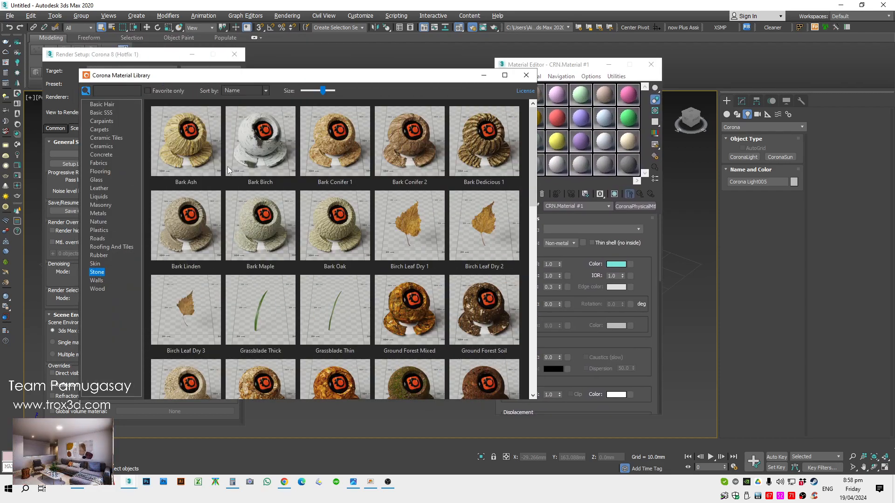
{"action": "left_click", "coordinate": [538, 69]}
{"action": "left_click_drag", "start_coordinate": [572, 67], "coordinate": [622, 73]}
{"action": "left_click_drag", "start_coordinate": [256, 157], "coordinate": [562, 98]}
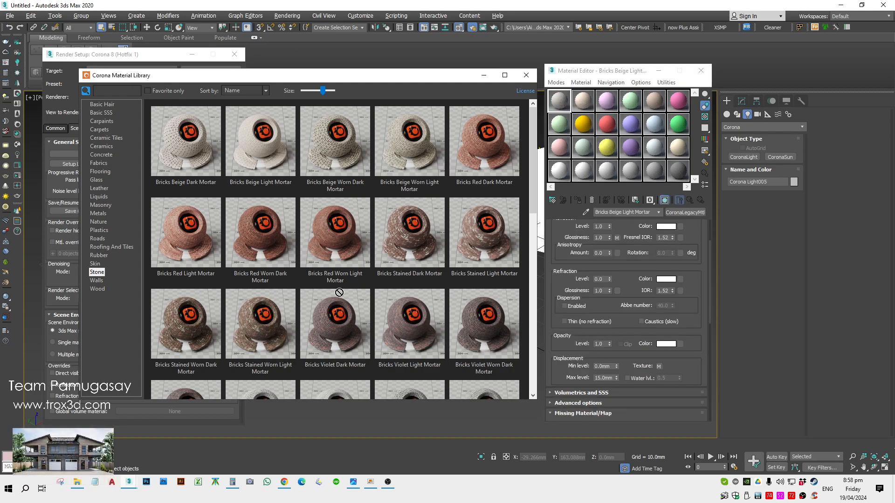
Step: Load Bricks Stained Worn Light Mortar into the second sample slot and Glass Clear into the third, and close the library
{"action": "left_click", "coordinate": [585, 101]}
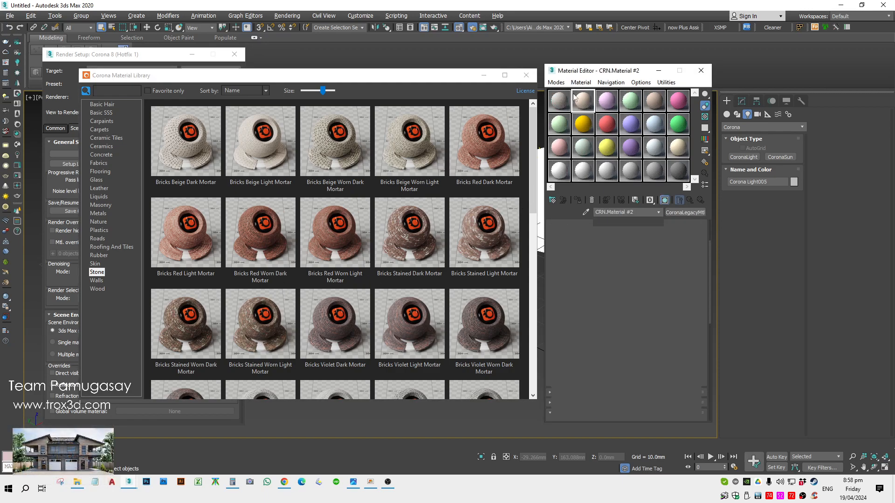
{"action": "left_click", "coordinate": [96, 180]}
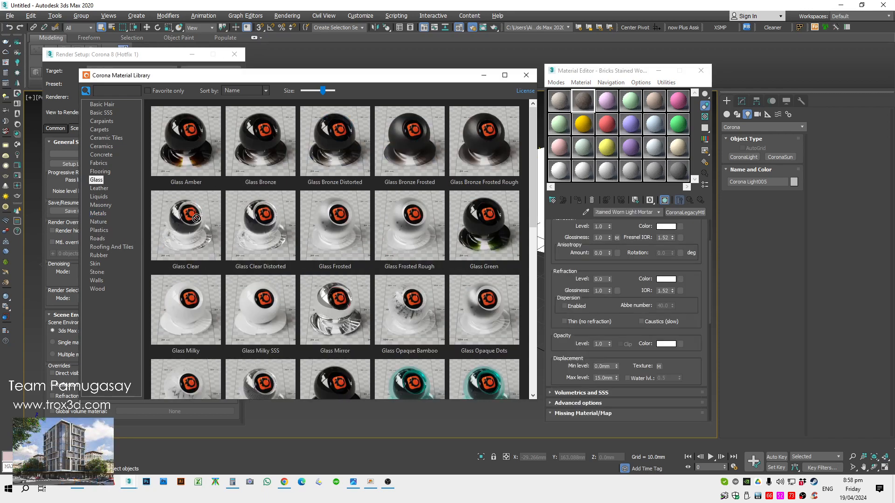
{"action": "left_click", "coordinate": [608, 105]}
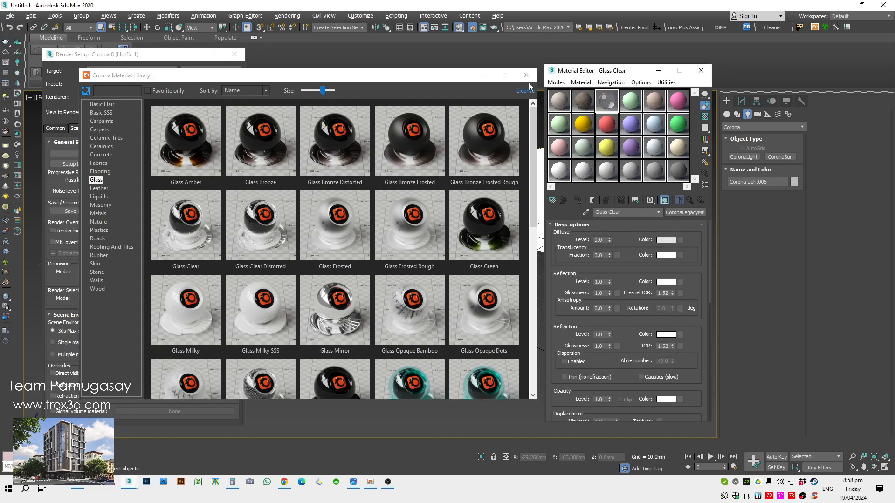
{"action": "left_click", "coordinate": [527, 76]}
{"action": "left_click_drag", "start_coordinate": [562, 74], "coordinate": [333, 52]}
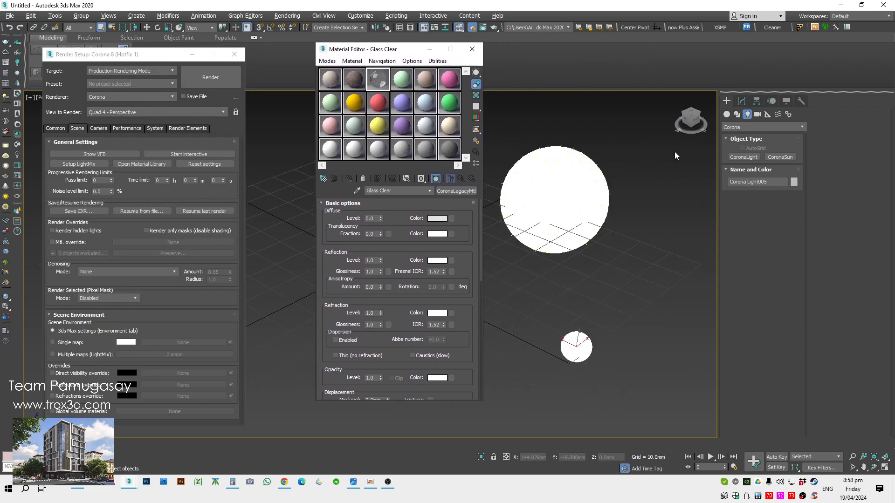
Step: Draw a box about 91 mm long, 151 mm wide and 118 mm high beside the lights
{"action": "left_click", "coordinate": [727, 114]}
{"action": "scroll", "coordinate": [570, 302], "scroll_direction": "down", "scroll_amount": 5}
{"action": "left_click_drag", "start_coordinate": [643, 250], "coordinate": [648, 350]}
{"action": "left_click", "coordinate": [641, 234]}
{"action": "right_click", "coordinate": [641, 186]}
{"action": "middle_click_drag", "start_coordinate": [601, 232], "coordinate": [524, 259]}
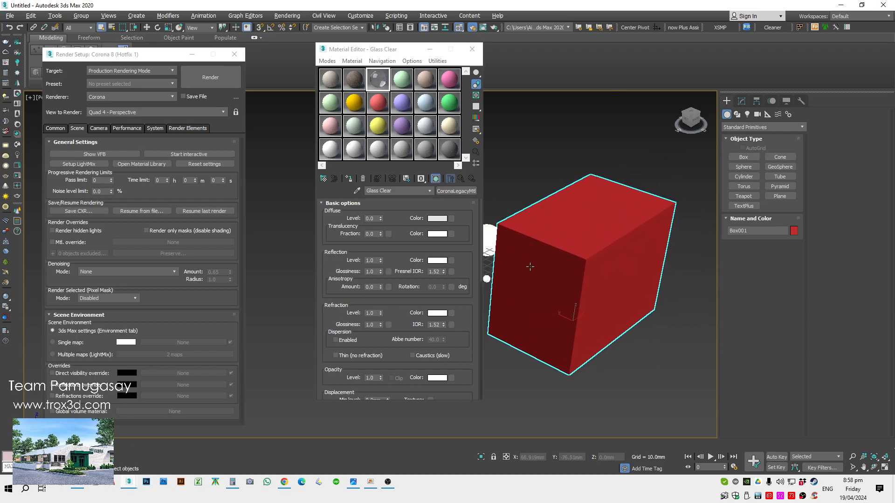
Step: Assign the Glass Clear material to the box and replace it with Bricks Stained Worn Light Mortar
{"action": "left_click", "coordinate": [349, 181]}
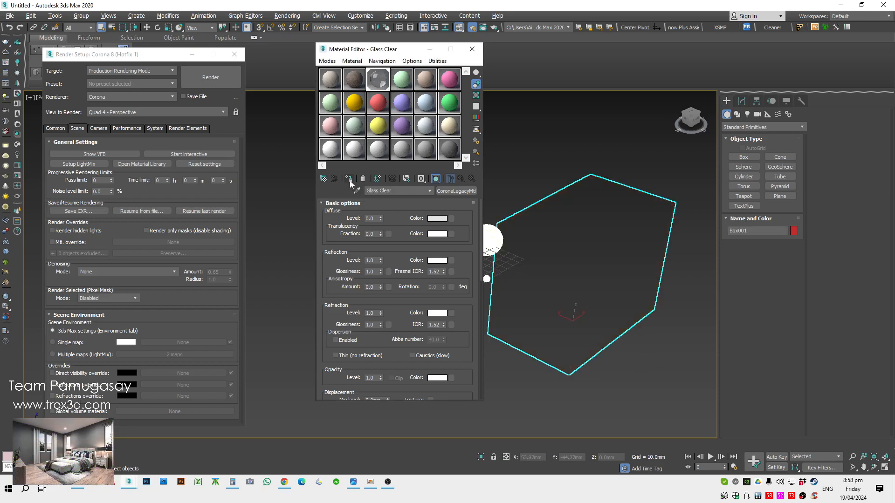
{"action": "left_click", "coordinate": [651, 392]}
{"action": "left_click", "coordinate": [601, 306]}
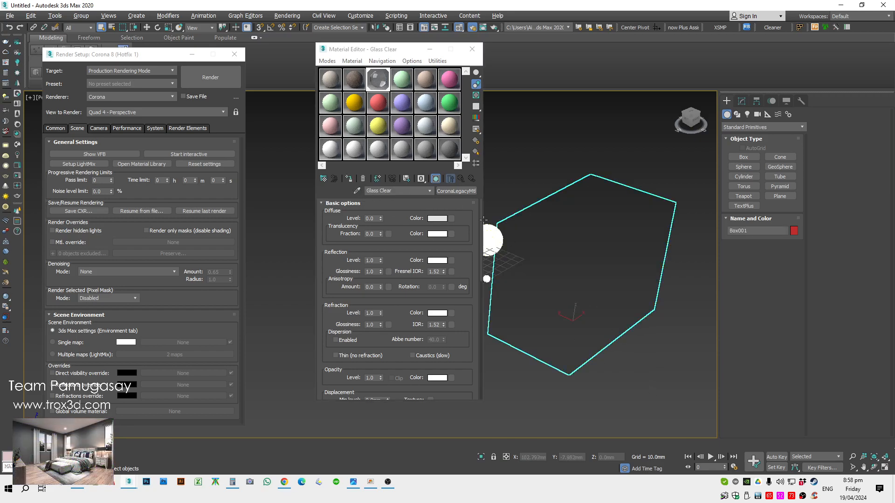
{"action": "left_click", "coordinate": [350, 85]}
{"action": "left_click", "coordinate": [353, 180]}
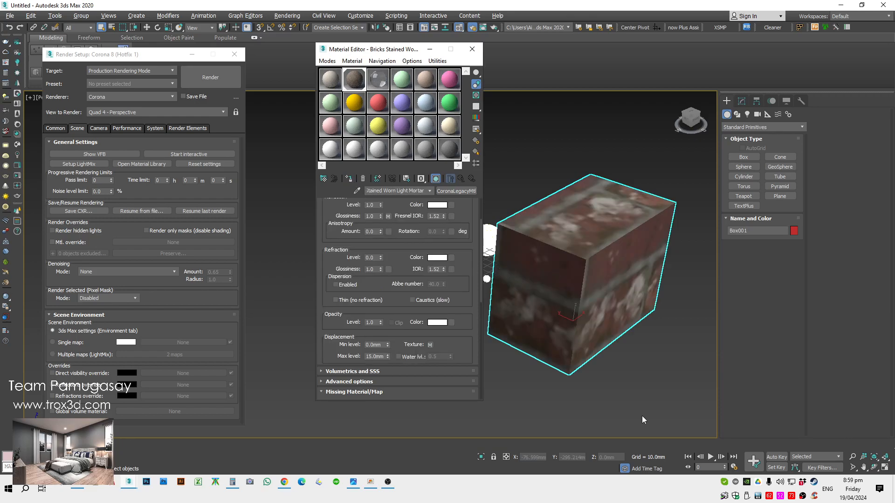
Step: Set the box's length, width and height to 1000 mm each
{"action": "scroll", "coordinate": [593, 332], "scroll_direction": "down", "scroll_amount": 5}
{"action": "left_click", "coordinate": [742, 101]}
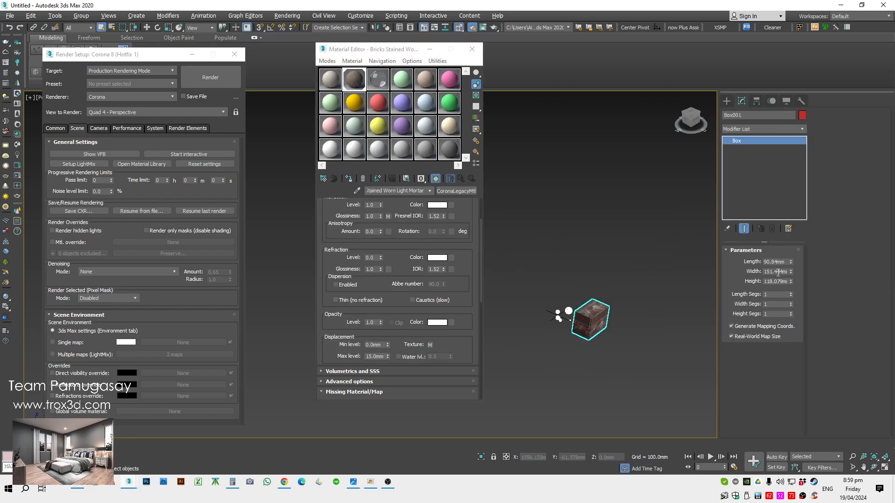
{"action": "double_click", "coordinate": [782, 262]}
{"action": "type", "text": "1000"}
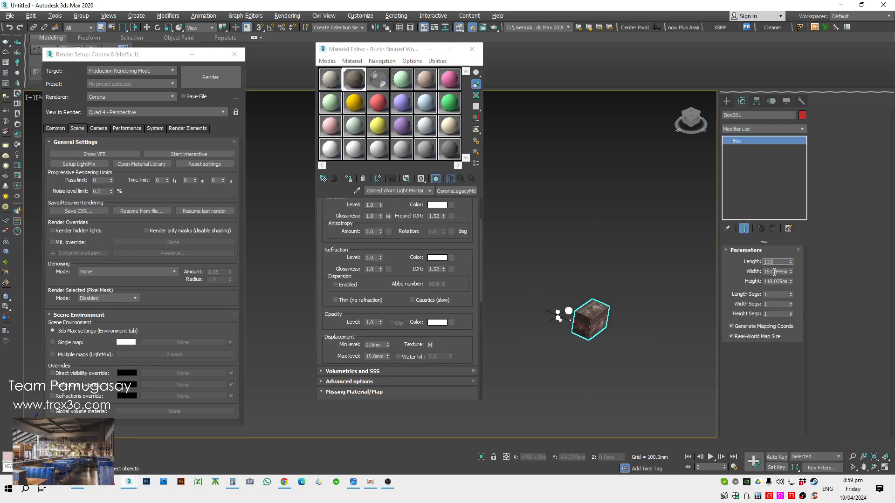
{"action": "key", "text": "Tab"}
{"action": "type", "text": "1000"}
{"action": "key", "text": "Tab"}
{"action": "type", "text": "1000"}
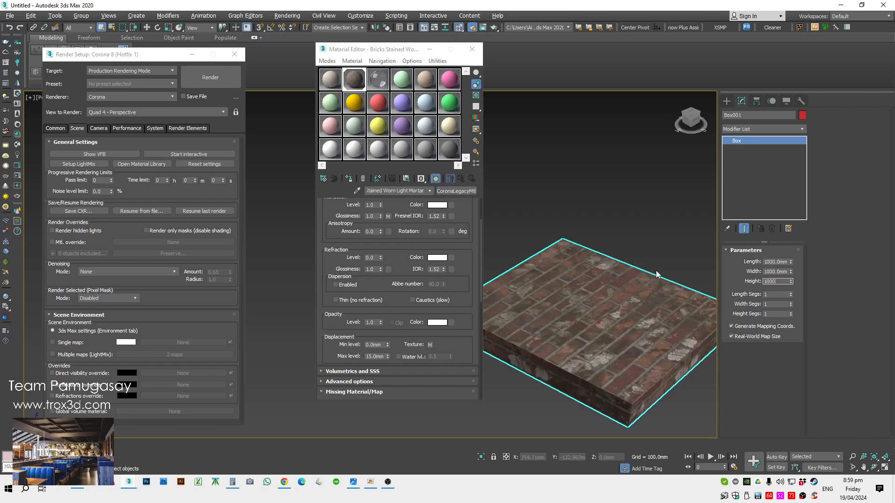
{"action": "key", "text": "Tab"}
{"action": "scroll", "coordinate": [610, 220], "scroll_direction": "down", "scroll_amount": 4}
{"action": "scroll", "coordinate": [573, 299], "scroll_direction": "up", "scroll_amount": 4}
{"action": "scroll", "coordinate": [573, 299], "scroll_direction": "down", "scroll_amount": 4}
Step: Assign the Bricks Beige Light Mortar material to the box, inspect its texture and deselect the box
{"action": "left_click_drag", "start_coordinate": [364, 54], "coordinate": [313, 44]}
{"action": "left_click", "coordinate": [283, 71]}
{"action": "left_click", "coordinate": [299, 172]}
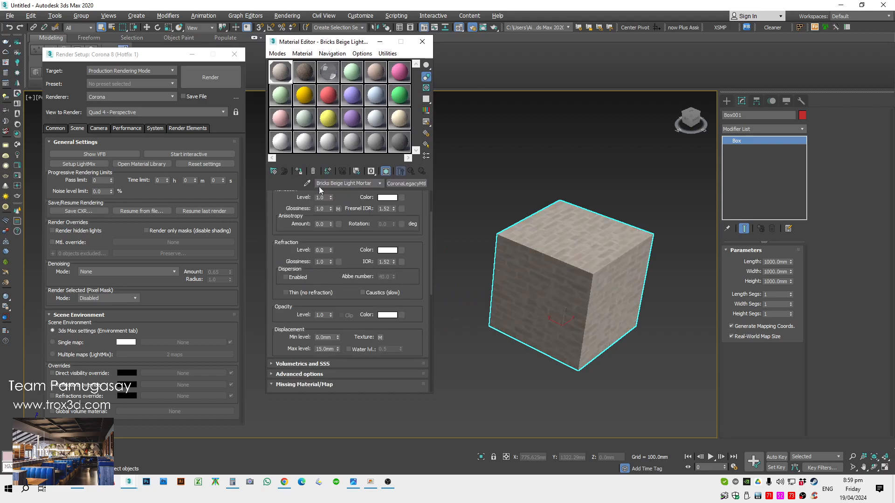
{"action": "left_click", "coordinate": [540, 380]}
{"action": "scroll", "coordinate": [578, 322], "scroll_direction": "up", "scroll_amount": 4}
{"action": "left_click", "coordinate": [576, 322]}
{"action": "scroll", "coordinate": [573, 323], "scroll_direction": "down", "scroll_amount": 4}
{"action": "left_click", "coordinate": [461, 349]}
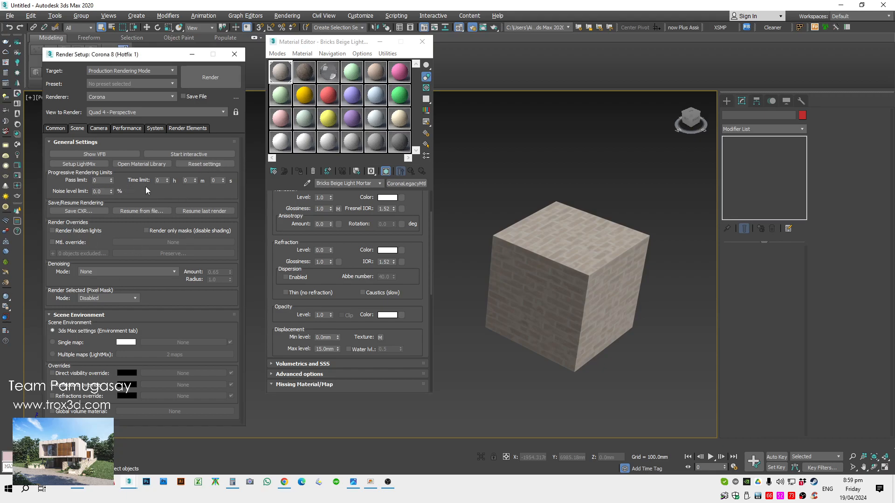
Step: Open the Corona frame buffer and start rendering the perspective view
{"action": "left_click", "coordinate": [104, 180]}
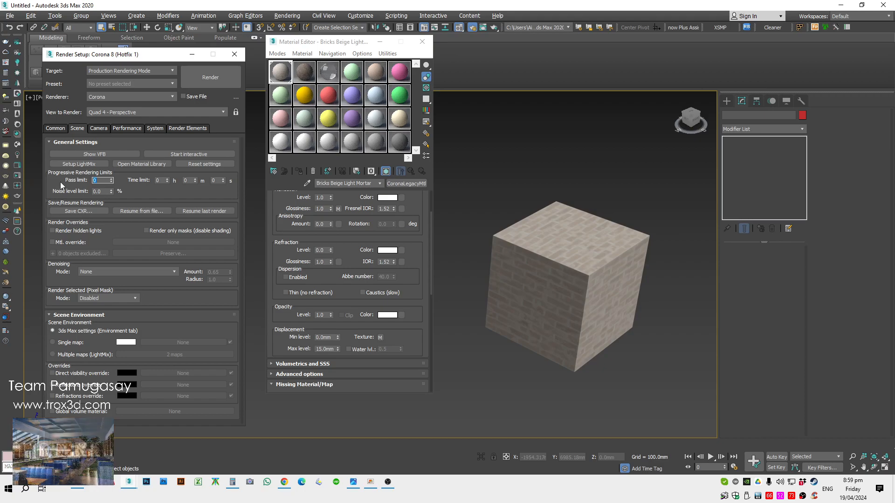
{"action": "left_click_drag", "start_coordinate": [138, 54], "coordinate": [154, 49]}
{"action": "left_click", "coordinate": [18, 166]}
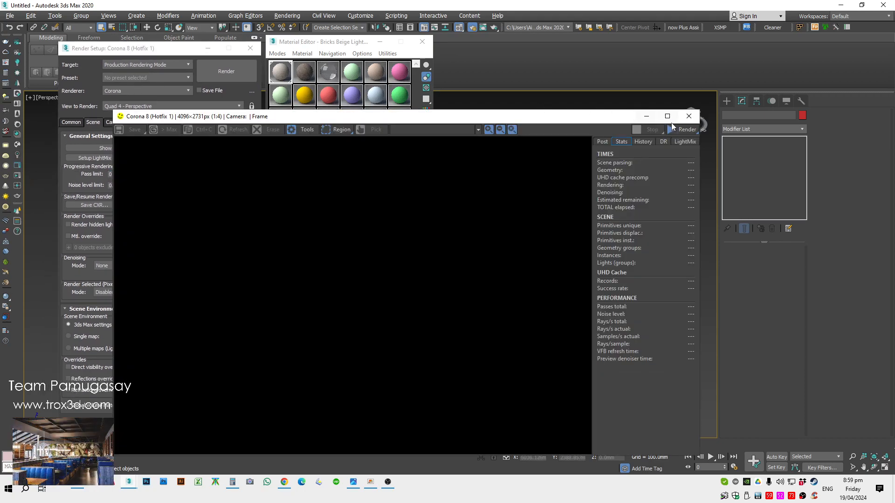
{"action": "left_click", "coordinate": [681, 130]}
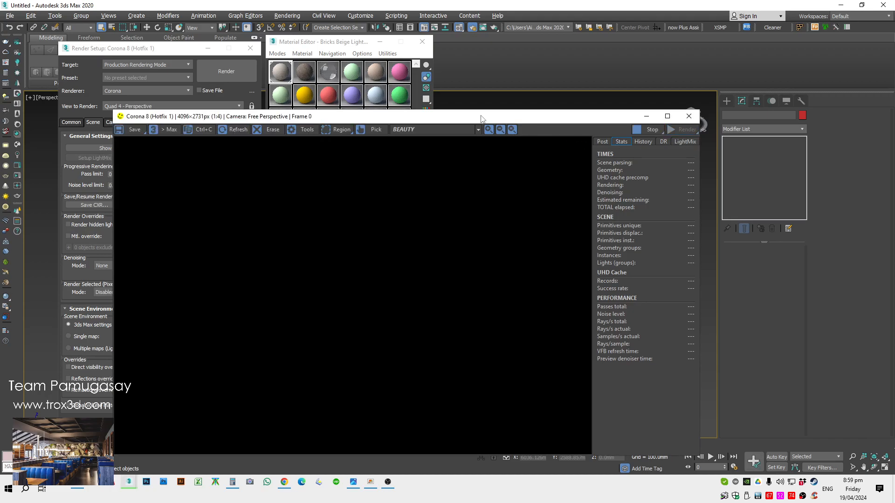
{"action": "left_click", "coordinate": [223, 188]}
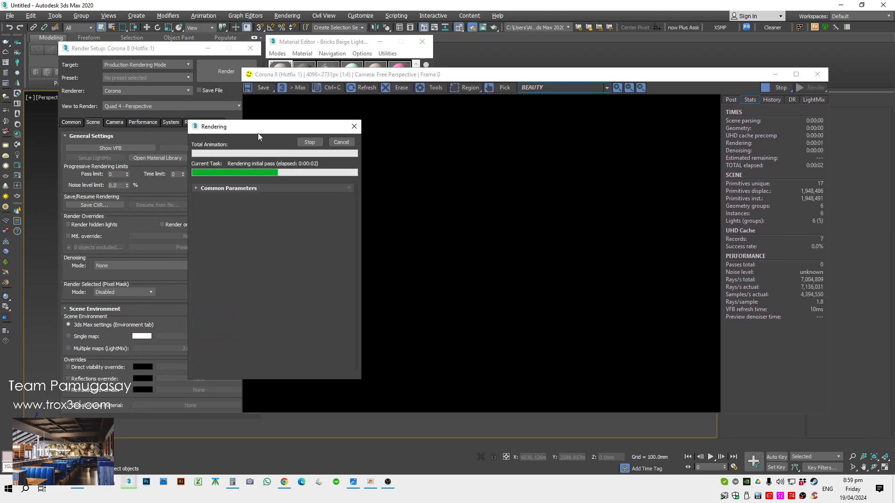
Step: Cancel the running render and set the progressive pass limit to 10
{"action": "left_click_drag", "start_coordinate": [259, 132], "coordinate": [199, 127]}
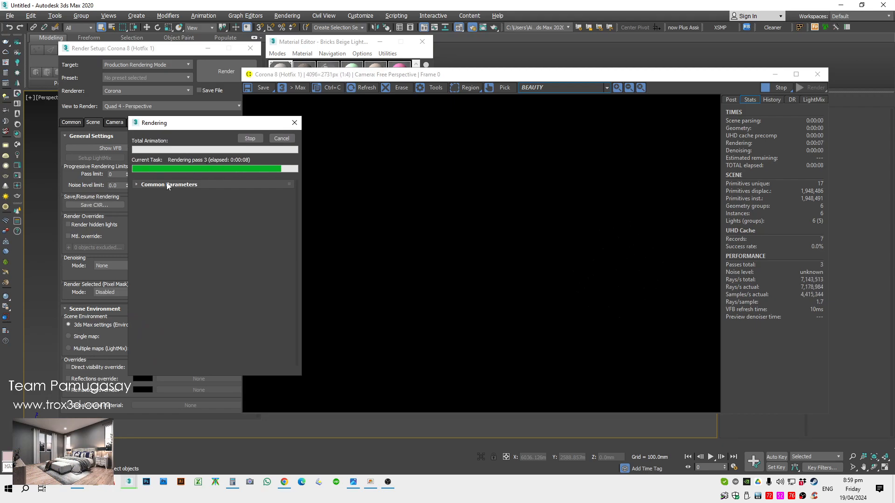
{"action": "left_click", "coordinate": [281, 138]}
{"action": "left_click", "coordinate": [105, 179]}
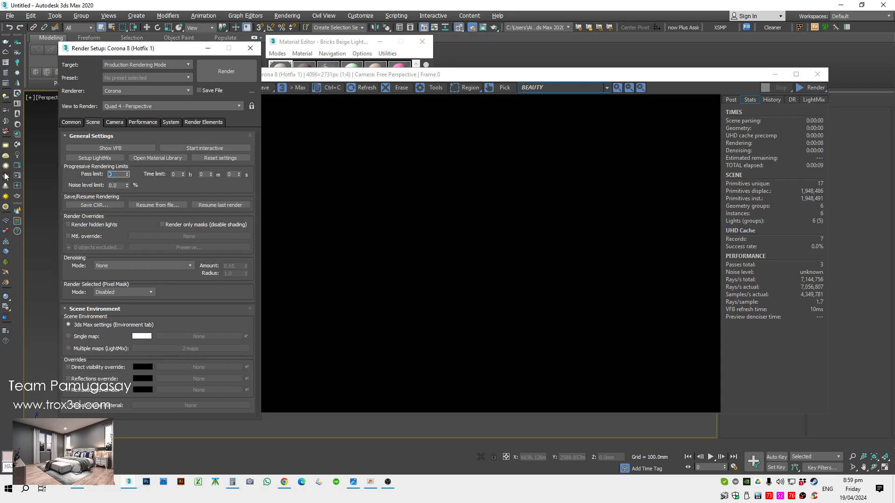
{"action": "type", "text": "10"}
{"action": "left_click", "coordinate": [731, 120]}
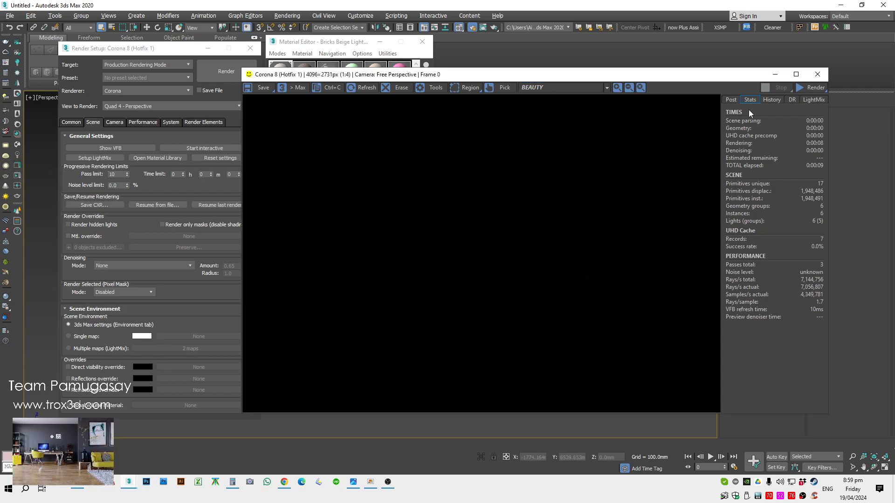
Step: Start and cancel a render at the current size, reduce the output size to 1536x1024 and render the perspective view again
{"action": "left_click", "coordinate": [812, 88]}
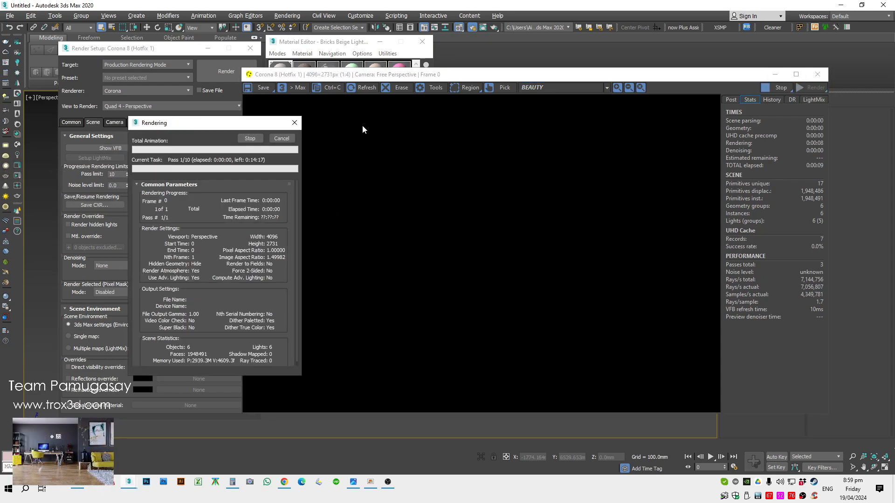
{"action": "left_click", "coordinate": [282, 139]}
{"action": "left_click", "coordinate": [72, 122]}
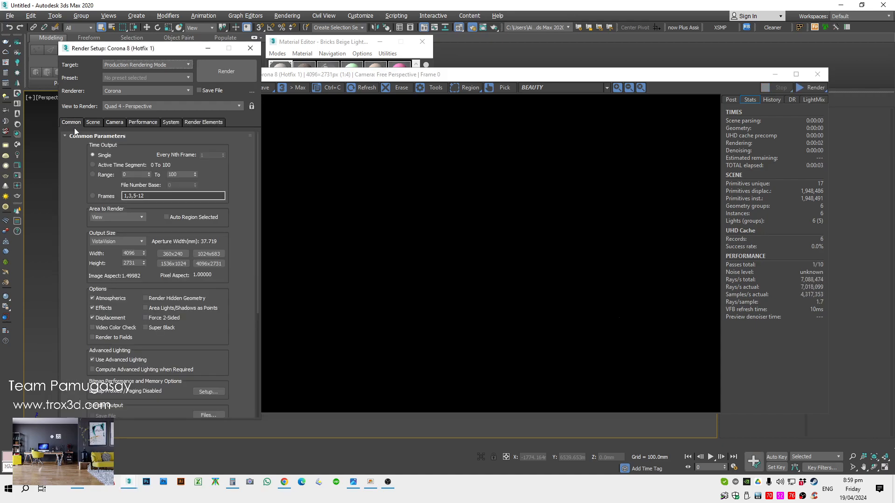
{"action": "left_click", "coordinate": [166, 264]}
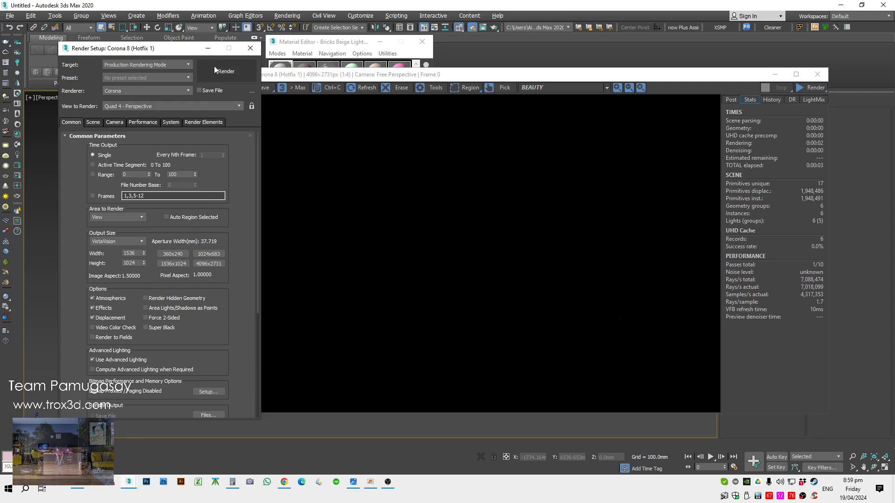
{"action": "left_click", "coordinate": [119, 122]}
{"action": "left_click", "coordinate": [813, 87]}
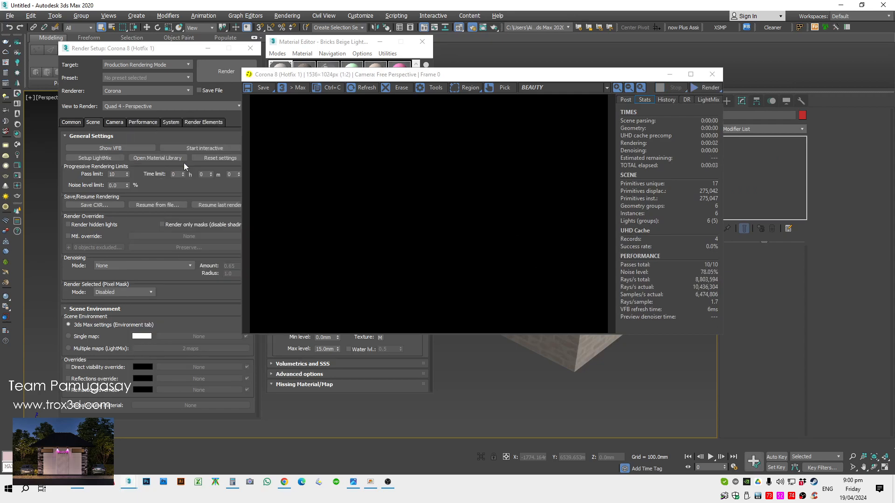
Step: Reset the pass limit to 0 and place a spherical CoronaLight beside the brick box
{"action": "right_click", "coordinate": [126, 174]}
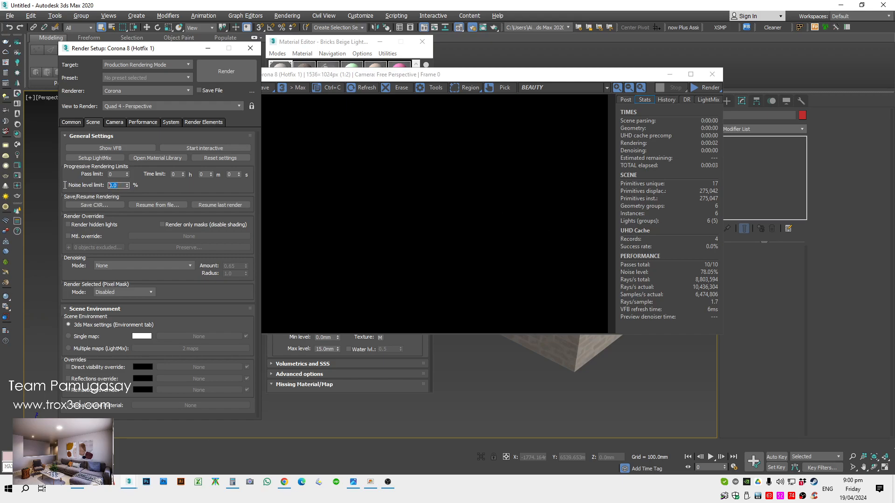
{"action": "left_click_drag", "start_coordinate": [367, 75], "coordinate": [631, 322]}
{"action": "left_click", "coordinate": [727, 101]}
{"action": "scroll", "coordinate": [587, 243], "scroll_direction": "up", "scroll_amount": 3}
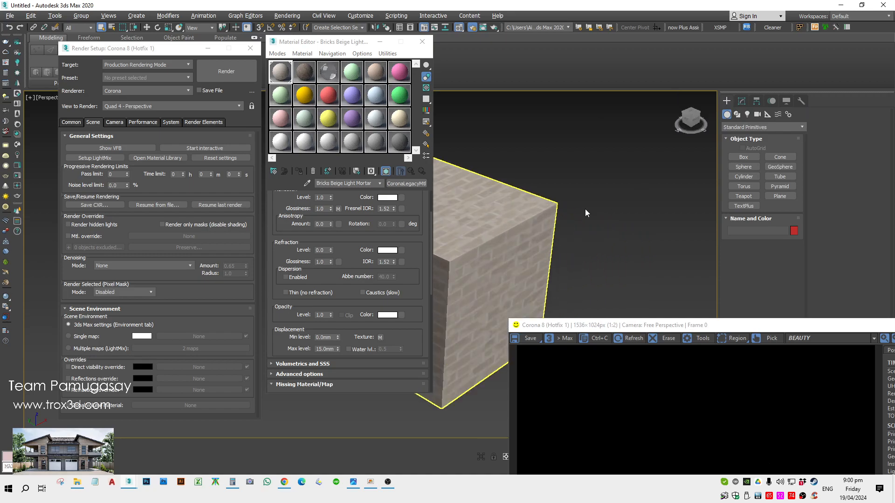
{"action": "left_click", "coordinate": [747, 114]}
{"action": "left_click", "coordinate": [743, 157]}
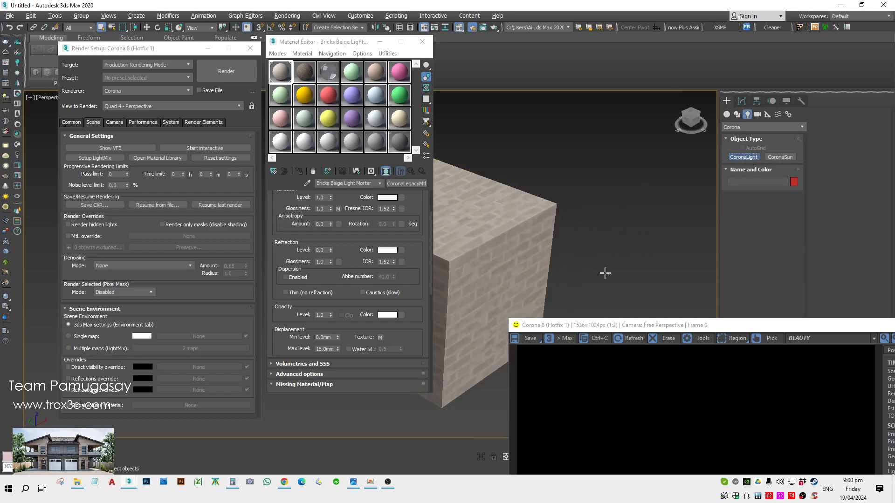
{"action": "left_click_drag", "start_coordinate": [614, 252], "coordinate": [627, 273]}
{"action": "right_click", "coordinate": [627, 274]}
Step: Render the perspective view with the new light and inspect the lit box at 1:1
{"action": "scroll", "coordinate": [594, 264], "scroll_direction": "down", "scroll_amount": 4}
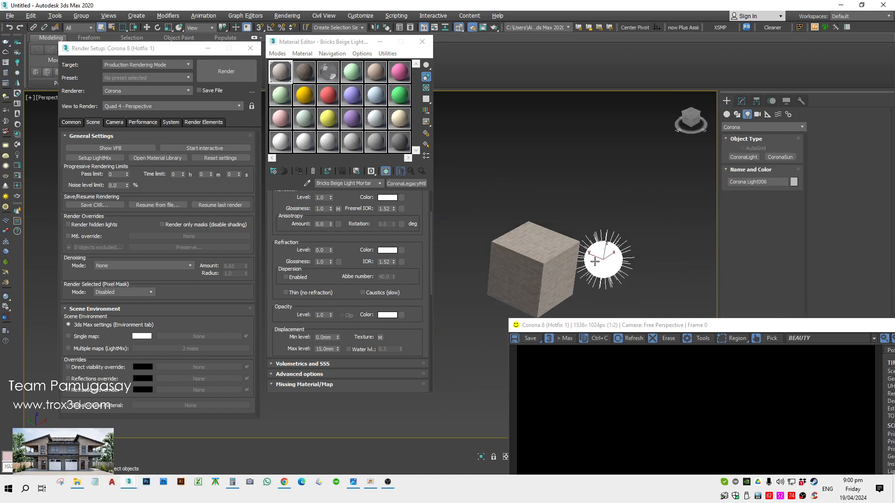
{"action": "middle_click_drag", "start_coordinate": [592, 264], "coordinate": [561, 189]}
{"action": "scroll", "coordinate": [602, 291], "scroll_direction": "up", "scroll_amount": 3}
{"action": "left_click_drag", "start_coordinate": [620, 329], "coordinate": [428, 128]}
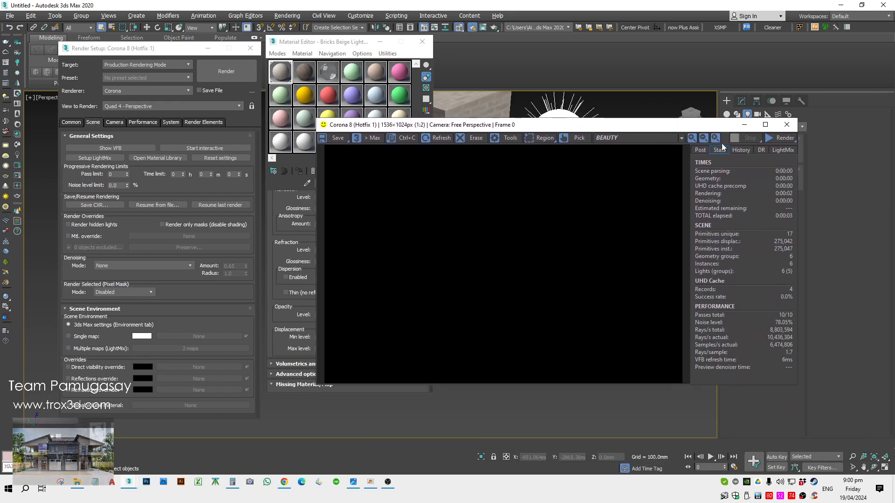
{"action": "left_click", "coordinate": [781, 139]}
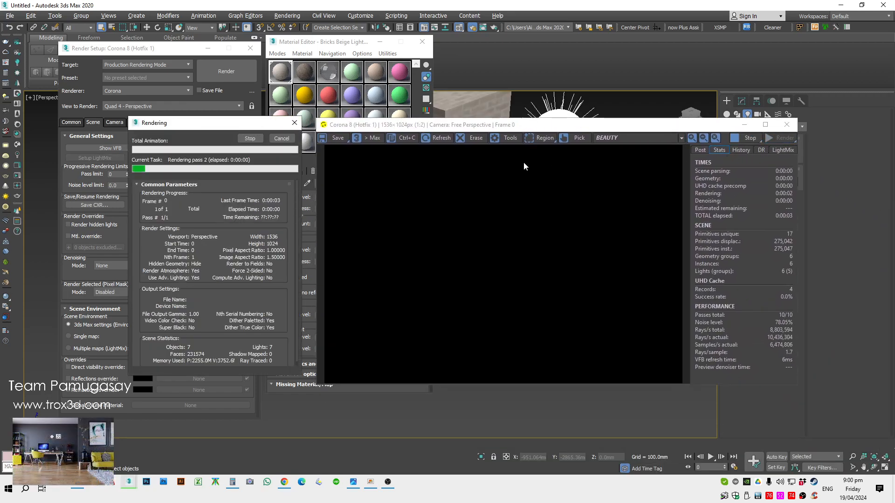
{"action": "scroll", "coordinate": [583, 219], "scroll_direction": "up", "scroll_amount": 1}
{"action": "scroll", "coordinate": [577, 249], "scroll_direction": "down", "scroll_amount": 1}
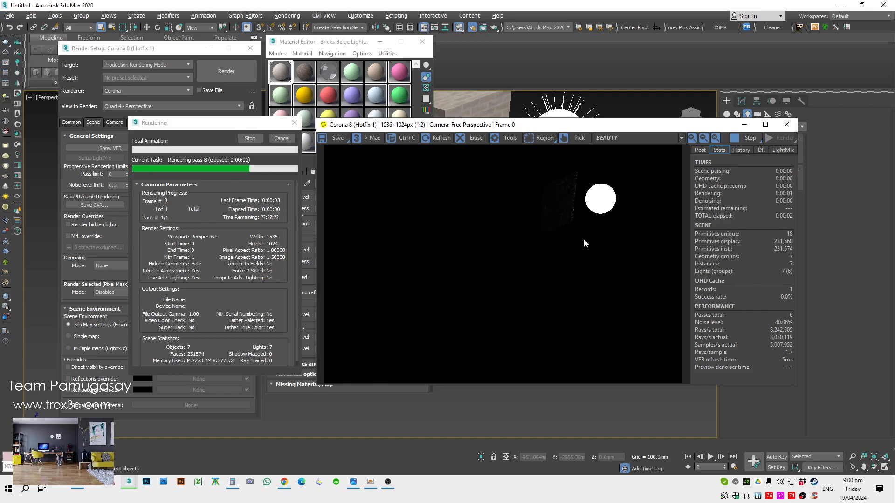
{"action": "scroll", "coordinate": [605, 251], "scroll_direction": "up", "scroll_amount": 1}
Step: Try raising the tone mapping's Simple Exposure to about 7.3, and reset it to 0
{"action": "left_click", "coordinate": [700, 149]}
{"action": "left_click", "coordinate": [696, 180]}
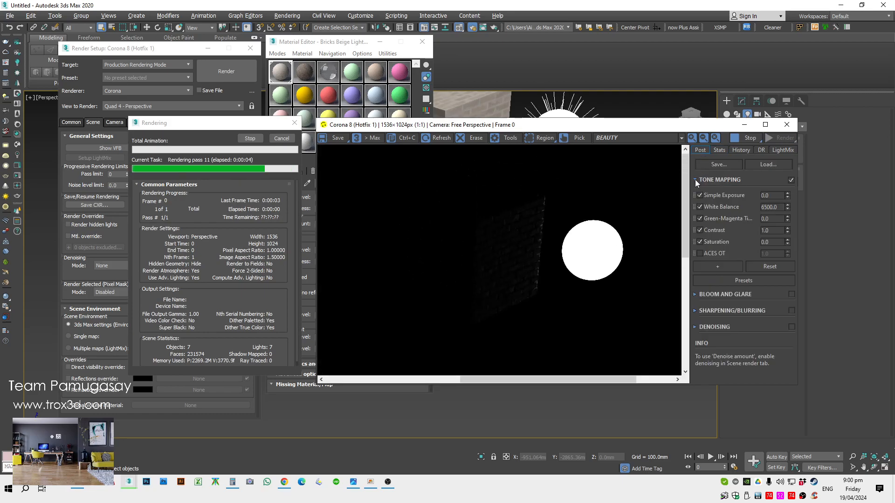
{"action": "left_click_drag", "start_coordinate": [788, 196], "coordinate": [894, 298]}
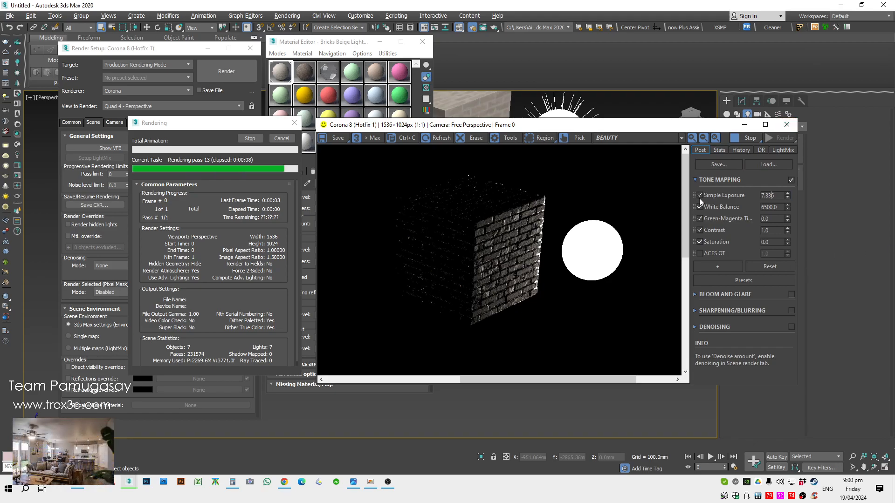
{"action": "left_click_drag", "start_coordinate": [578, 125], "coordinate": [592, 173]}
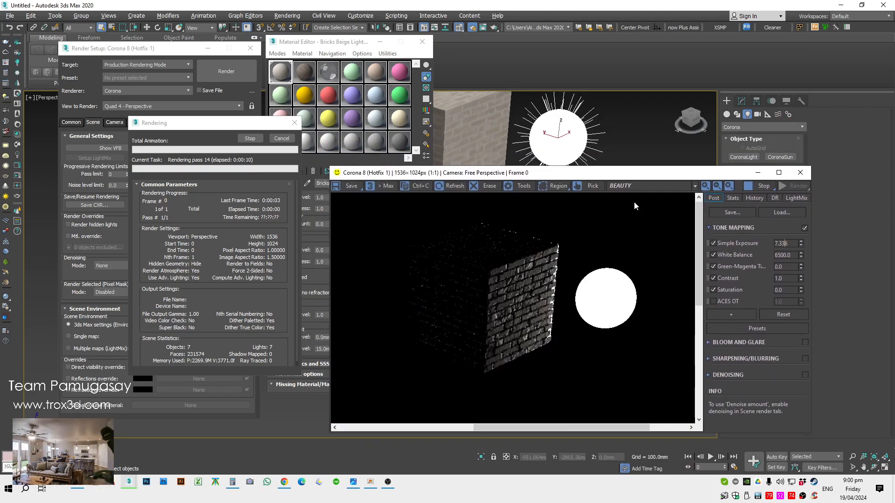
{"action": "left_click", "coordinate": [713, 243]}
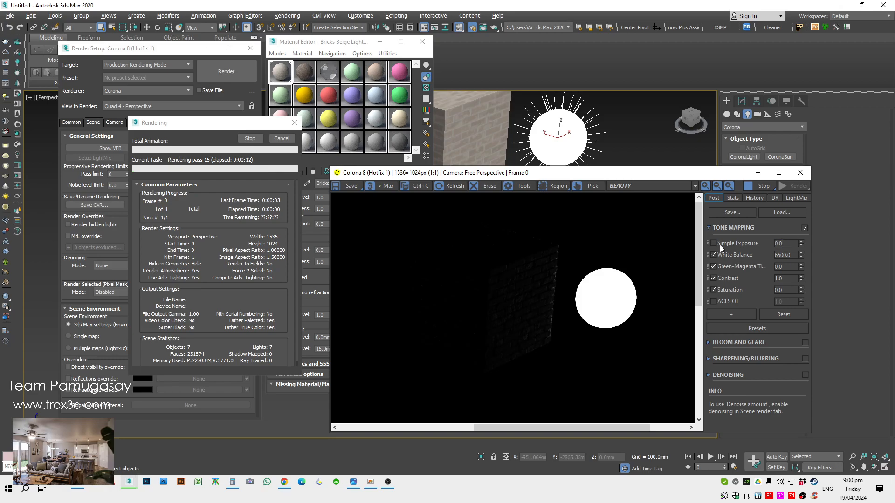
Step: Cancel the running render and close the Material Editor to clear the viewport
{"action": "left_click_drag", "start_coordinate": [671, 175], "coordinate": [894, 190]}
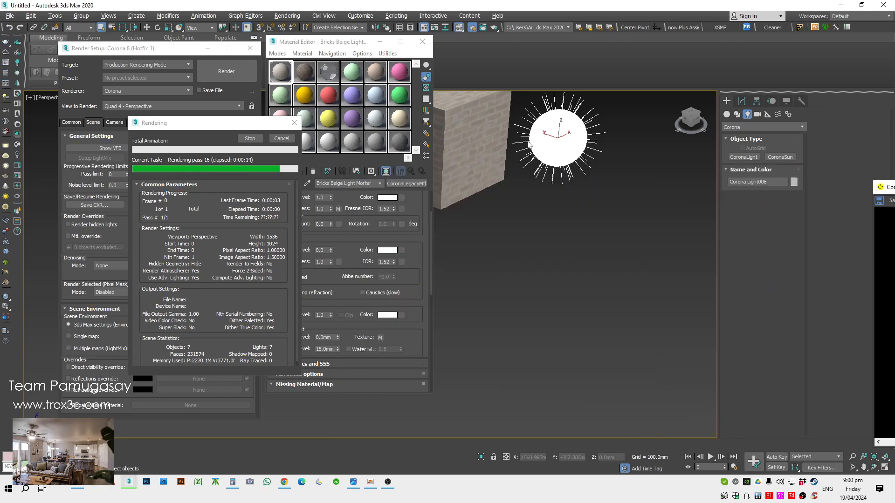
{"action": "left_click", "coordinate": [280, 140]}
{"action": "scroll", "coordinate": [555, 228], "scroll_direction": "down", "scroll_amount": 8}
{"action": "middle_click_drag", "start_coordinate": [566, 245], "coordinate": [595, 271]}
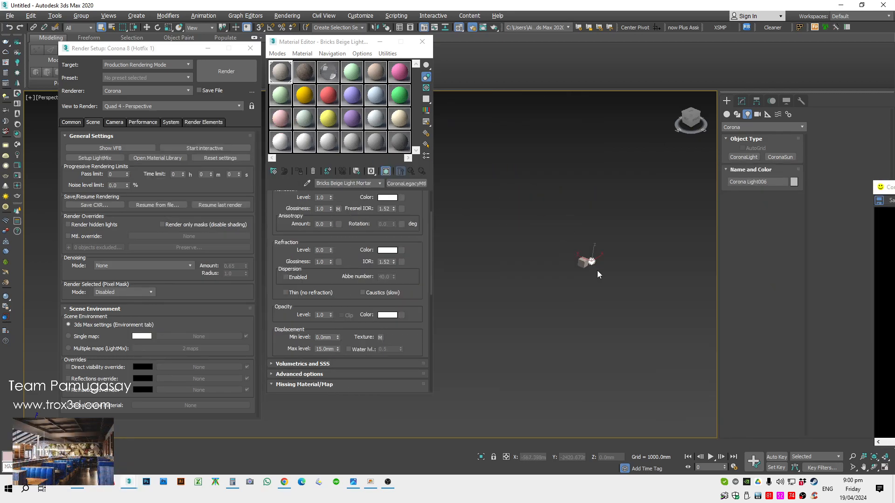
{"action": "scroll", "coordinate": [595, 269], "scroll_direction": "up", "scroll_amount": 8}
{"action": "left_click", "coordinate": [422, 41]}
Step: Delete the leftover lights from the scene in the top view, keeping the box and the light beside it
{"action": "key", "text": "t"}
{"action": "scroll", "coordinate": [443, 242], "scroll_direction": "up", "scroll_amount": 5}
{"action": "key", "text": "ctrl+a"}
{"action": "key", "text": "w"}
{"action": "key", "text": "Delete"}
Step: Move the light near the box and make copies so three lights surround it, and return to the perspective view
{"action": "left_click", "coordinate": [582, 289]}
{"action": "left_click_drag", "start_coordinate": [613, 282], "coordinate": [636, 314]}
{"action": "mouse_move", "coordinate": [636, 313]}
{"action": "left_mouse_down", "text": "shift"}
{"action": "mouse_move", "coordinate": [455, 127]}
{"action": "mouse_move", "coordinate": [351, 299]}
{"action": "left_mouse_up", "text": "shift"}
{"action": "left_click", "coordinate": [450, 281]}
{"action": "scroll", "coordinate": [448, 157], "scroll_direction": "down", "scroll_amount": 3}
{"action": "middle_click_drag", "start_coordinate": [415, 289], "coordinate": [197, 256], "text": "alt"}
{"action": "key", "text": "p"}
{"action": "key", "text": "g"}
Step: Set the noise level limit to 5% and render the perspective view with the three lights
{"action": "left_click", "coordinate": [114, 182]}
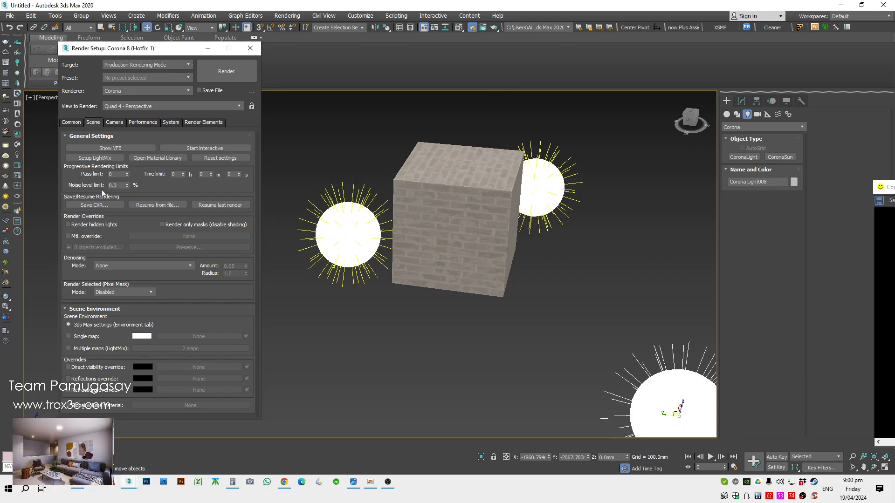
{"action": "double_click", "coordinate": [120, 185]}
{"action": "left_click_drag", "start_coordinate": [894, 188], "coordinate": [285, 83]}
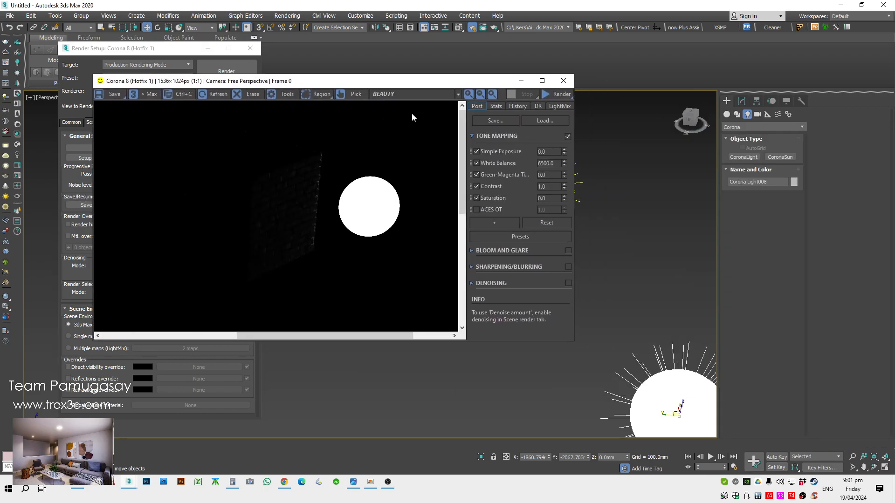
{"action": "left_click", "coordinate": [561, 94]}
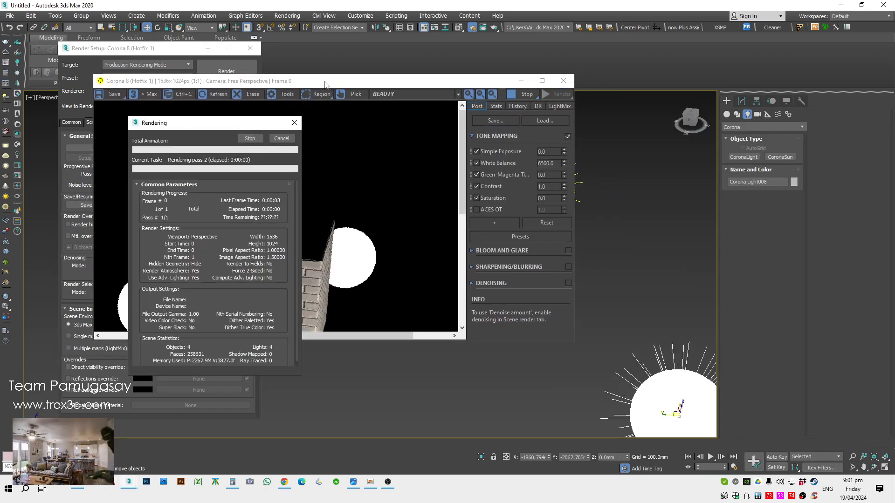
{"action": "scroll", "coordinate": [332, 256], "scroll_direction": "down", "scroll_amount": 1}
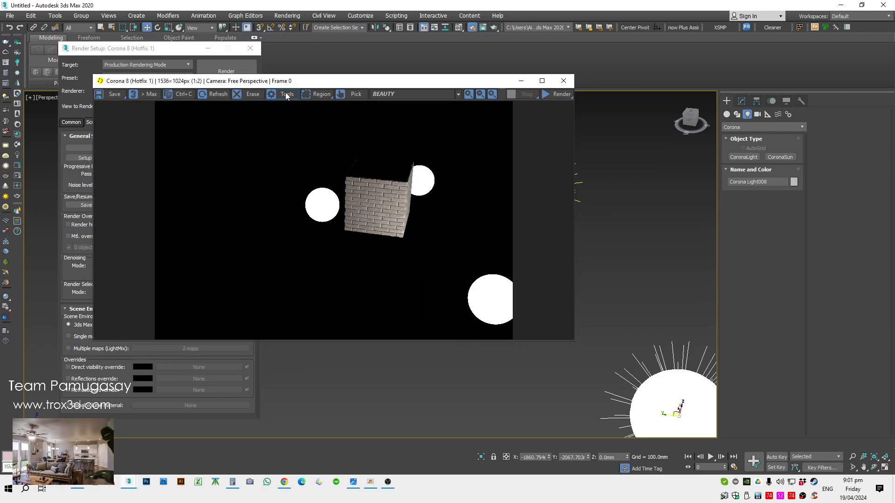
Step: Capture the render statistics with Snipping Tool and circle the total passes and noise level in red
{"action": "left_click", "coordinate": [496, 106]}
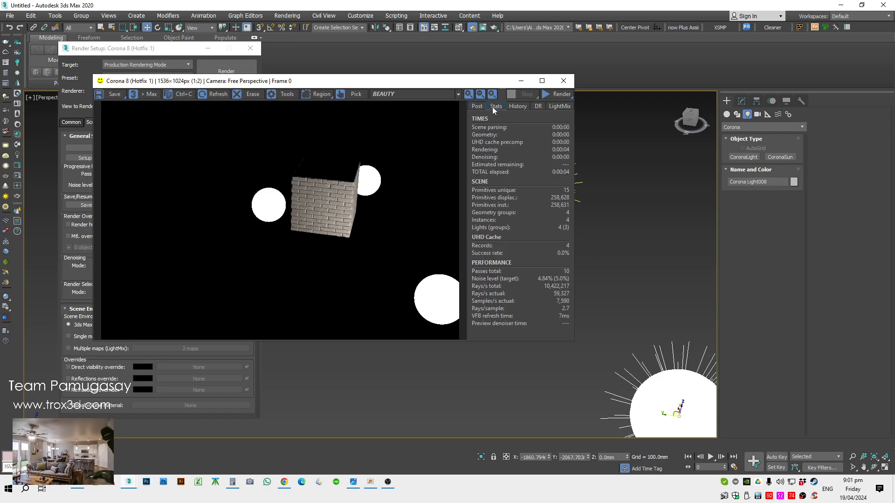
{"action": "left_click", "coordinate": [60, 484]}
{"action": "left_click", "coordinate": [712, 56]}
{"action": "left_click_drag", "start_coordinate": [366, 86], "coordinate": [664, 385]}
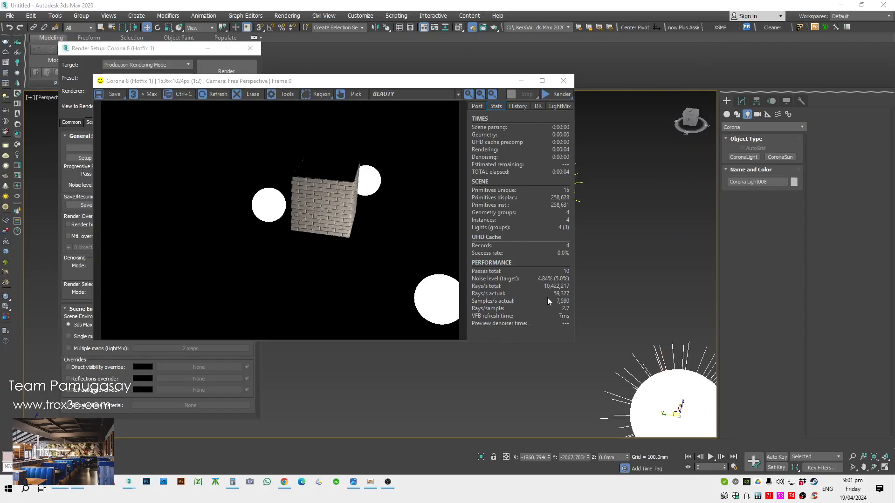
{"action": "left_click", "coordinate": [58, 487]}
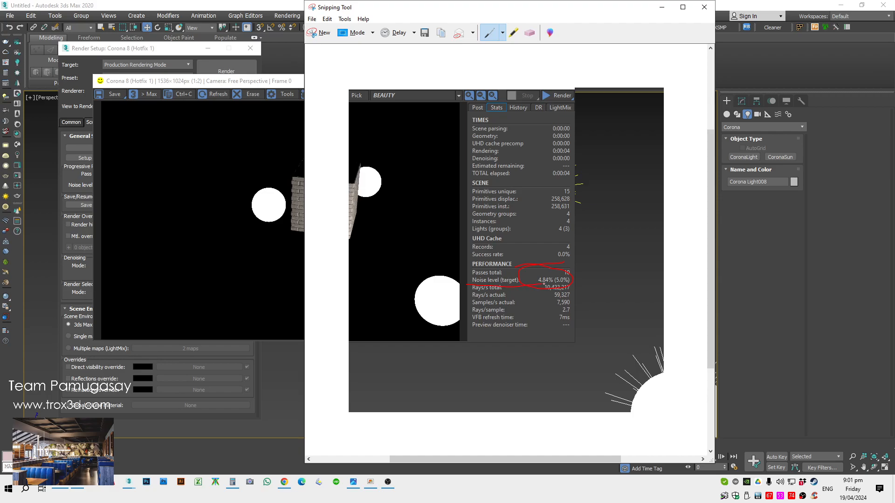
{"action": "left_click", "coordinate": [64, 279]}
Step: Lower the noise level limit to 3% and render the perspective view again
{"action": "double_click", "coordinate": [113, 185]}
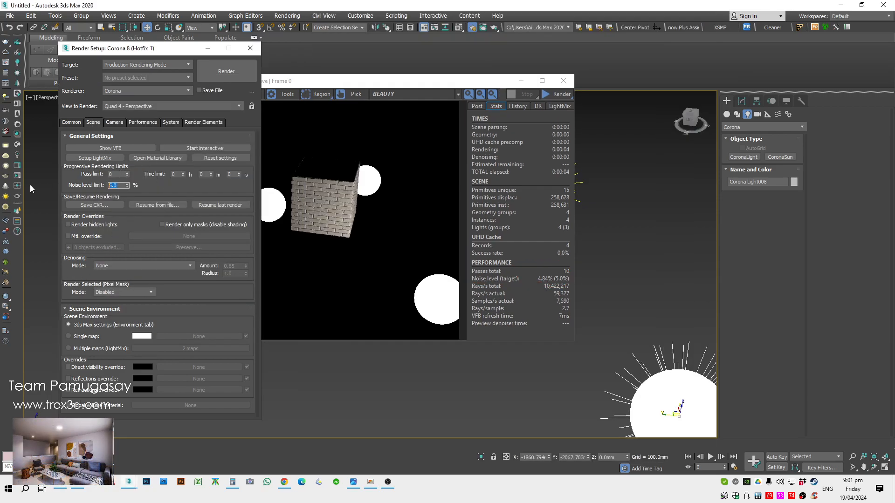
{"action": "type", "text": "3"}
{"action": "key", "text": "Return"}
{"action": "left_click", "coordinate": [554, 95]}
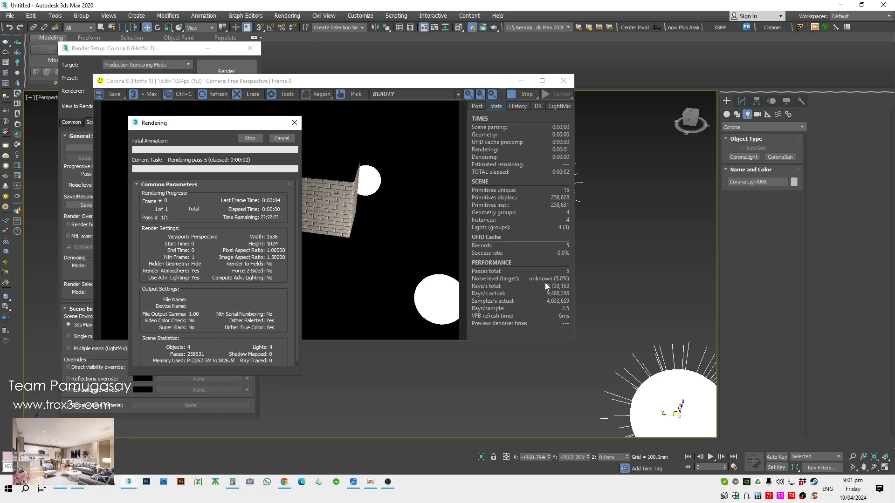
{"action": "mouse_move", "coordinate": [545, 286]}
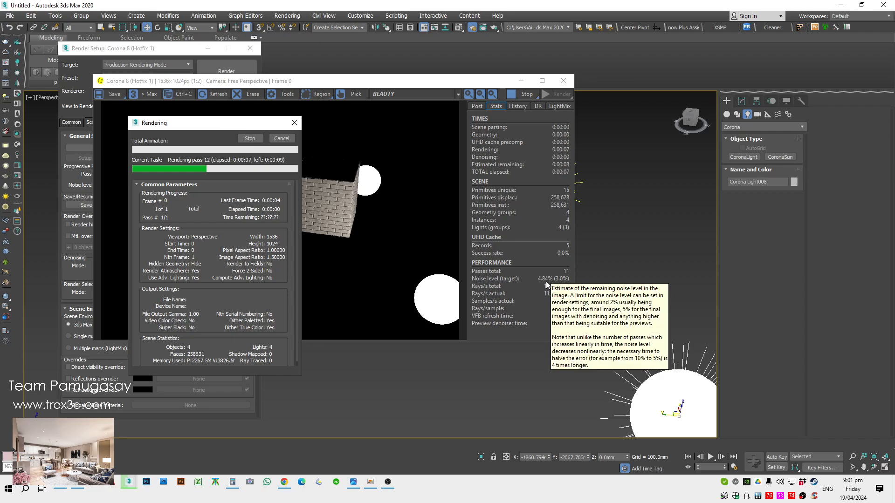
Step: Examine the noise level against its target in the statistics and inspect the rendered brick surface up close
{"action": "left_click_drag", "start_coordinate": [388, 81], "coordinate": [555, 80]}
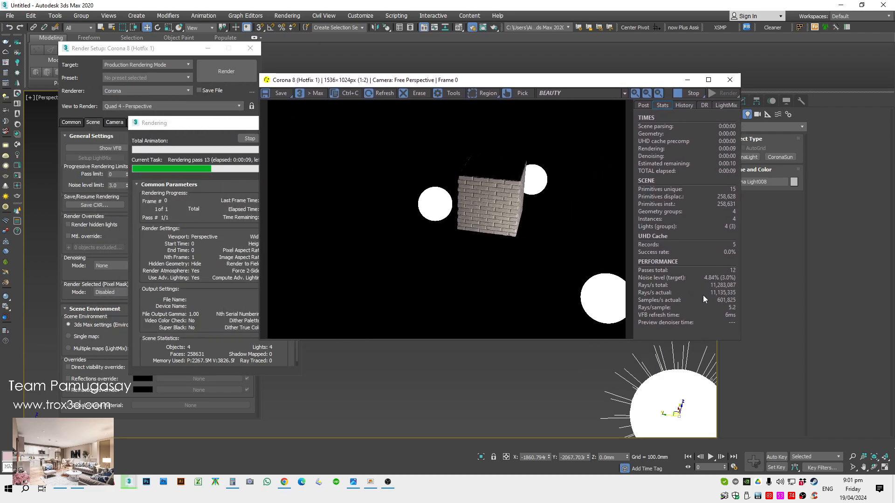
{"action": "mouse_move", "coordinate": [705, 292]}
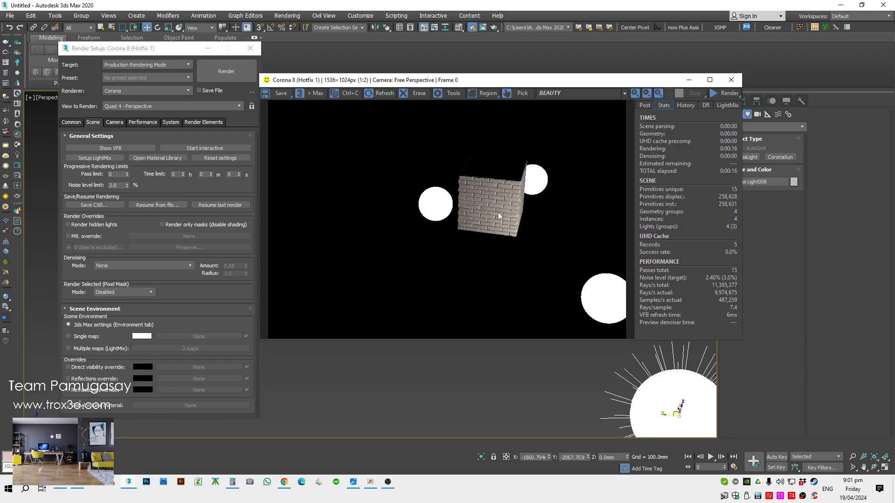
{"action": "scroll", "coordinate": [494, 192], "scroll_direction": "up", "scroll_amount": 1}
{"action": "scroll", "coordinate": [494, 192], "scroll_direction": "up", "scroll_amount": 1}
{"action": "scroll", "coordinate": [493, 193], "scroll_direction": "down", "scroll_amount": 1}
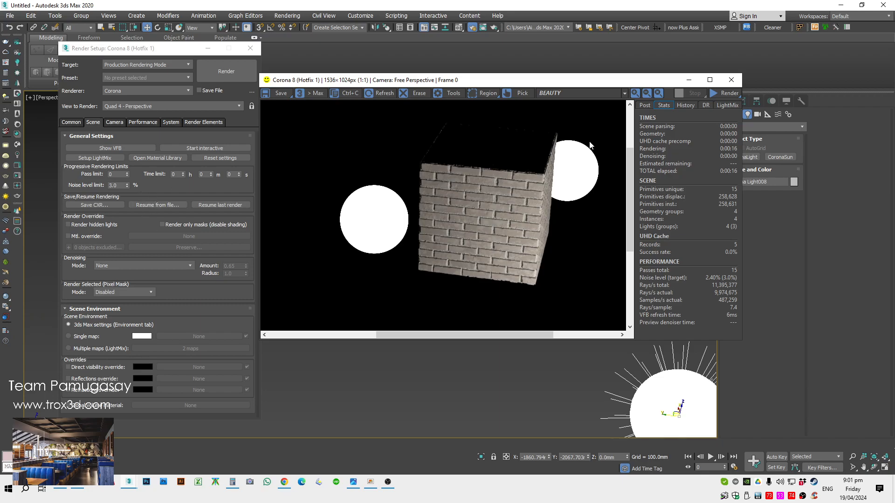
Step: Set the output size to 4096x2731 in the common render parameters
{"action": "left_click_drag", "start_coordinate": [541, 84], "coordinate": [577, 99]}
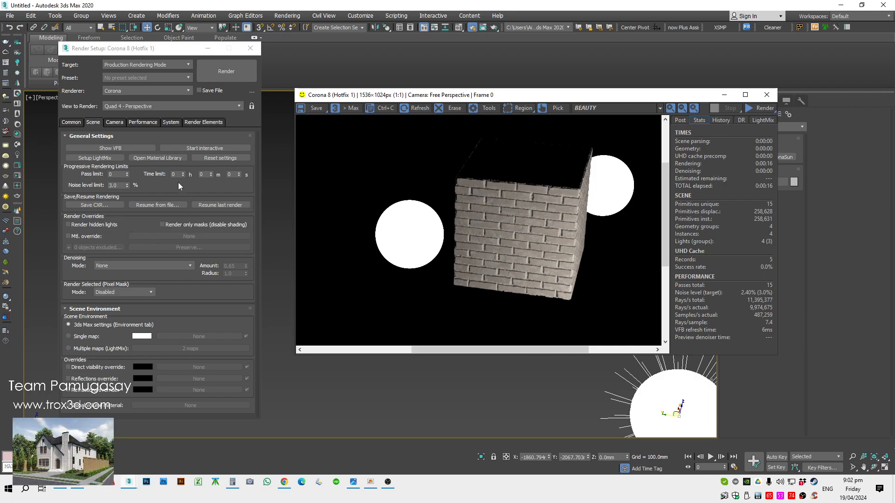
{"action": "left_click", "coordinate": [71, 122]}
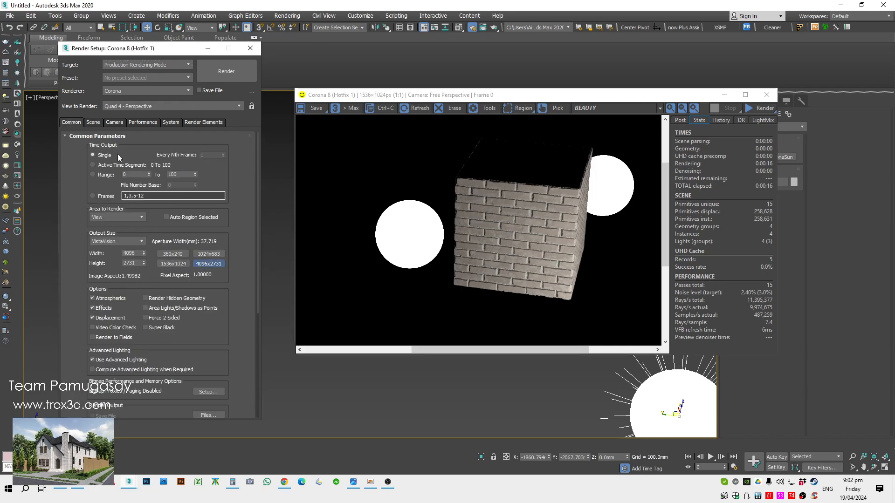
Step: Start rendering the perspective view at the 4096x2731 output size with the scene's progressive limits shown
{"action": "left_click", "coordinate": [93, 122]}
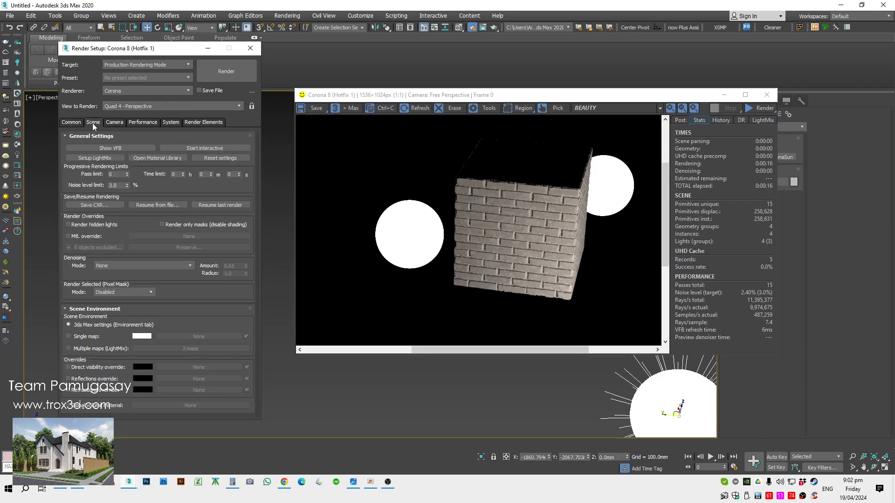
{"action": "left_click", "coordinate": [764, 108]}
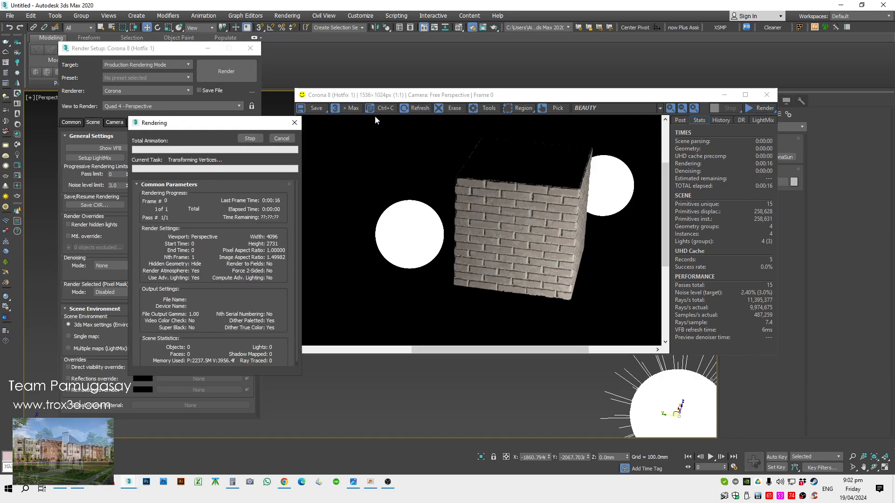
{"action": "left_click_drag", "start_coordinate": [200, 130], "coordinate": [257, 95]}
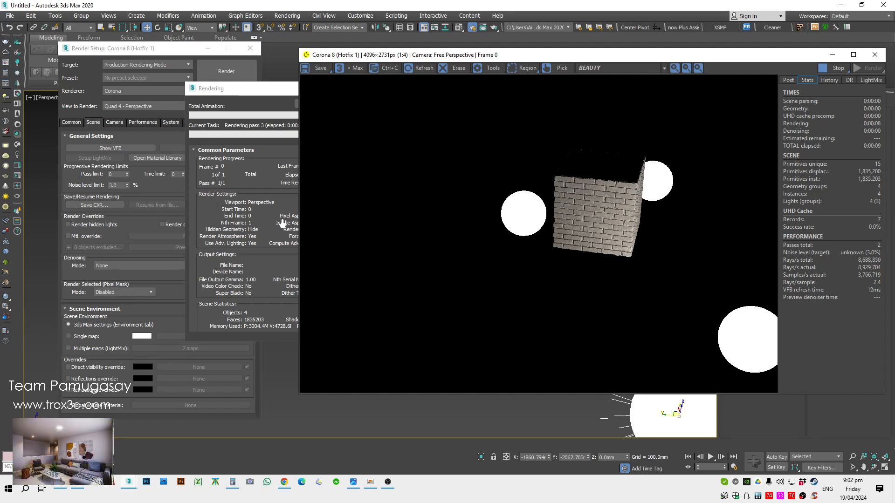
{"action": "left_click", "coordinate": [252, 187]}
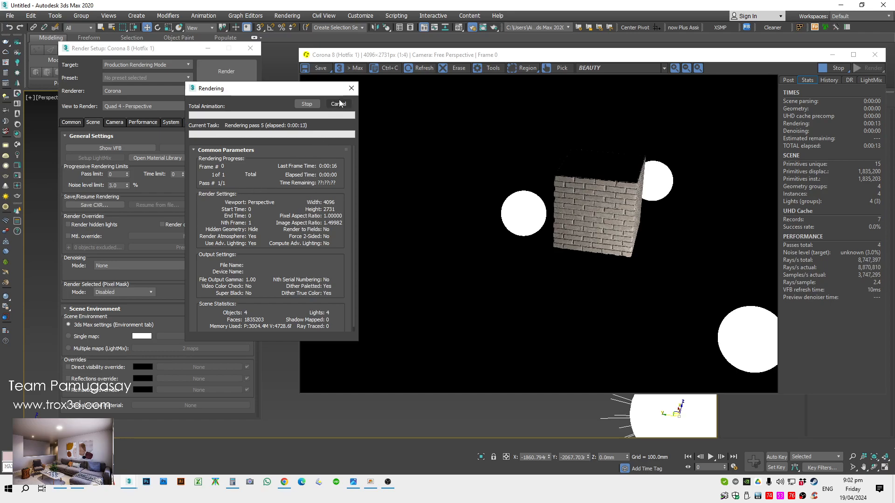
Step: Save the in-progress render as a Corona EXR (CXR) file named 1 in the exec2_roof folder
{"action": "left_click_drag", "start_coordinate": [273, 90], "coordinate": [217, 104]}
{"action": "left_click", "coordinate": [311, 70]}
{"action": "left_click", "coordinate": [322, 70]}
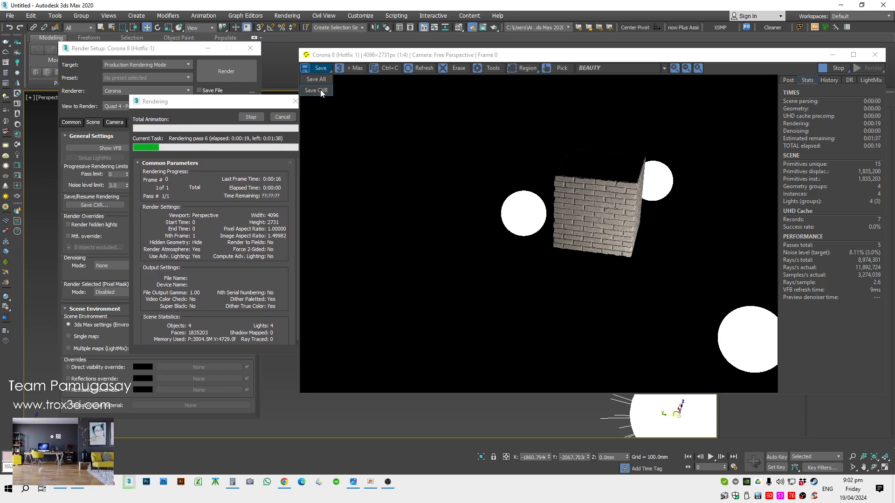
{"action": "left_click", "coordinate": [320, 91]}
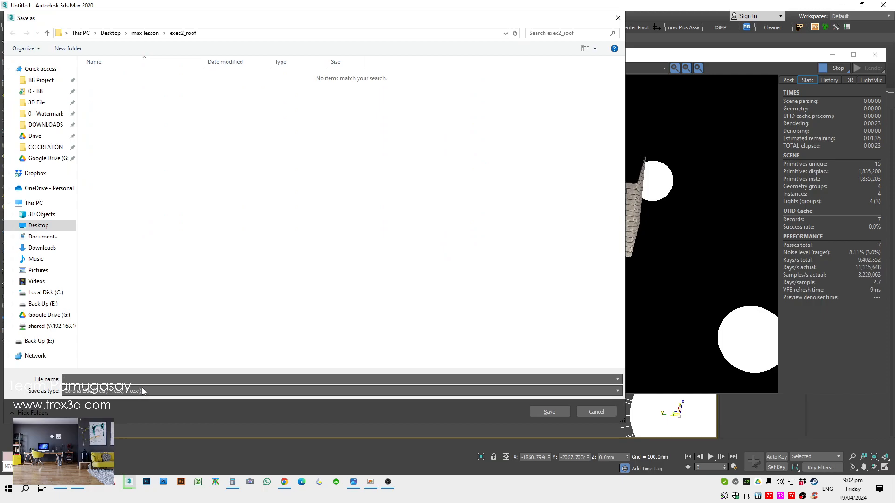
{"action": "left_click_drag", "start_coordinate": [227, 21], "coordinate": [314, 13]}
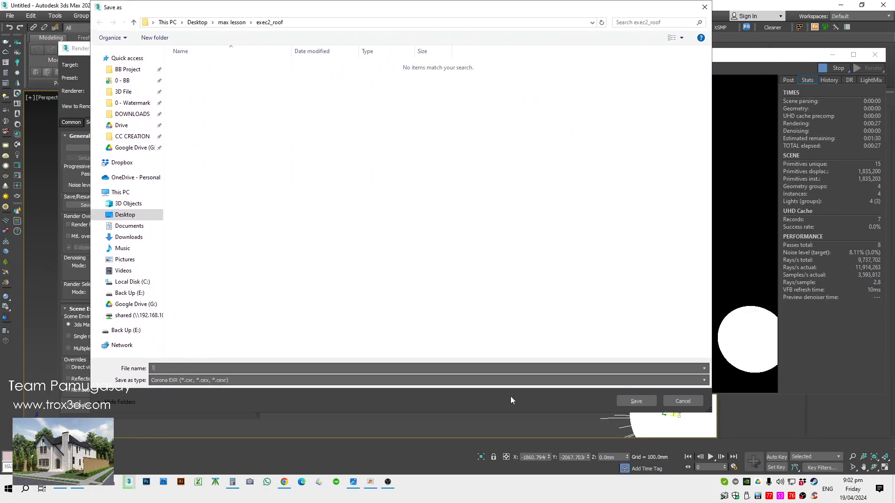
{"action": "left_click", "coordinate": [635, 401]}
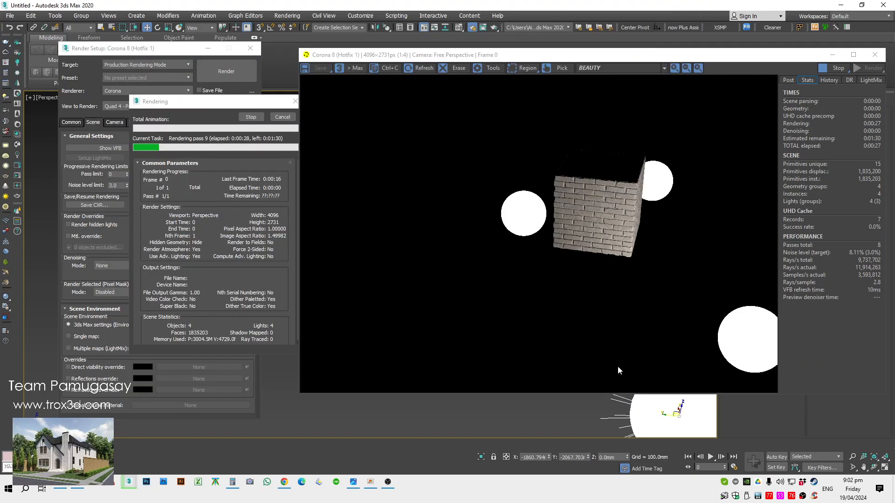
Step: Cancel the running render and resume it from the saved CXR file 1 in the exec2_roof folder
{"action": "left_click", "coordinate": [279, 117]}
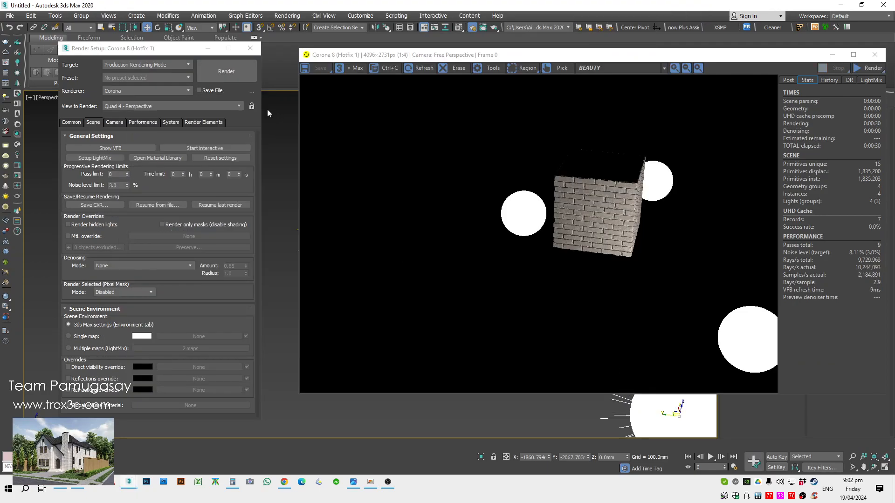
{"action": "left_click_drag", "start_coordinate": [446, 56], "coordinate": [413, 73]}
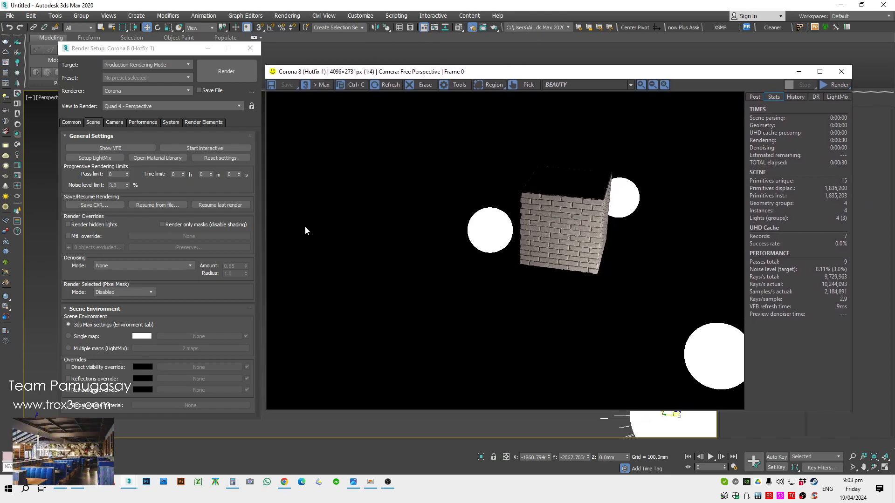
{"action": "left_click", "coordinate": [167, 206]}
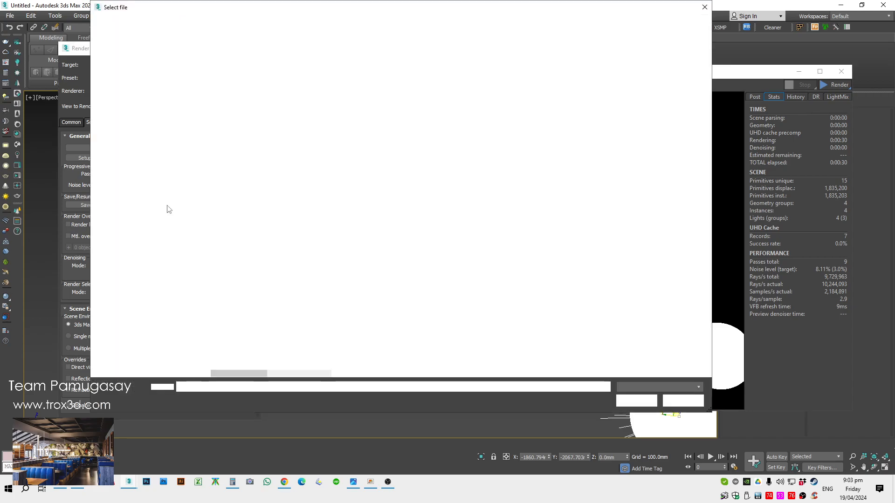
{"action": "left_click", "coordinate": [231, 65]}
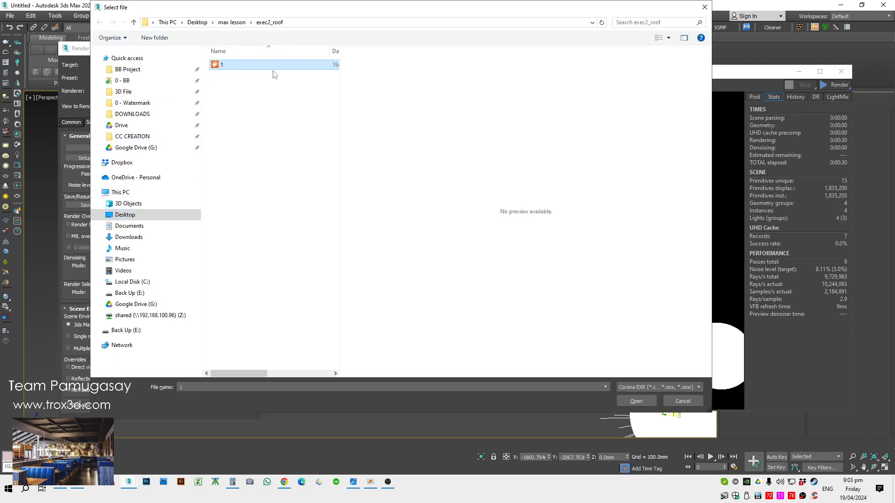
{"action": "left_click_drag", "start_coordinate": [340, 85], "coordinate": [498, 93]}
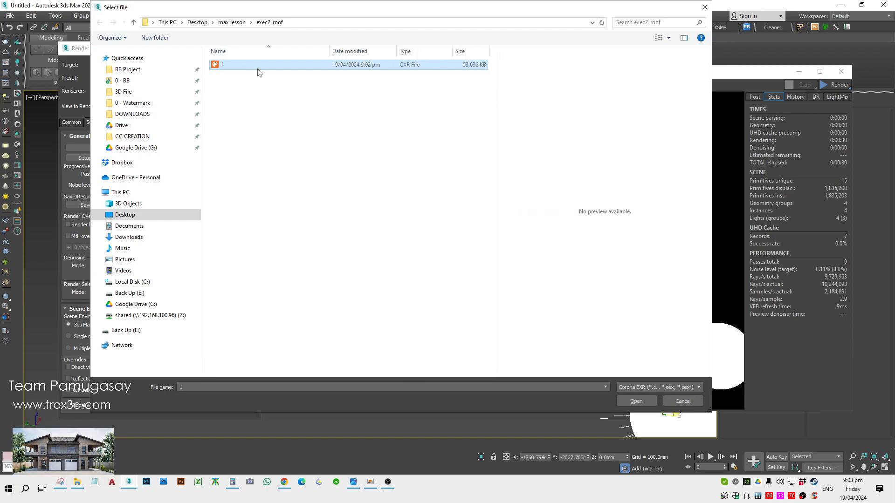
{"action": "left_click", "coordinate": [636, 401]}
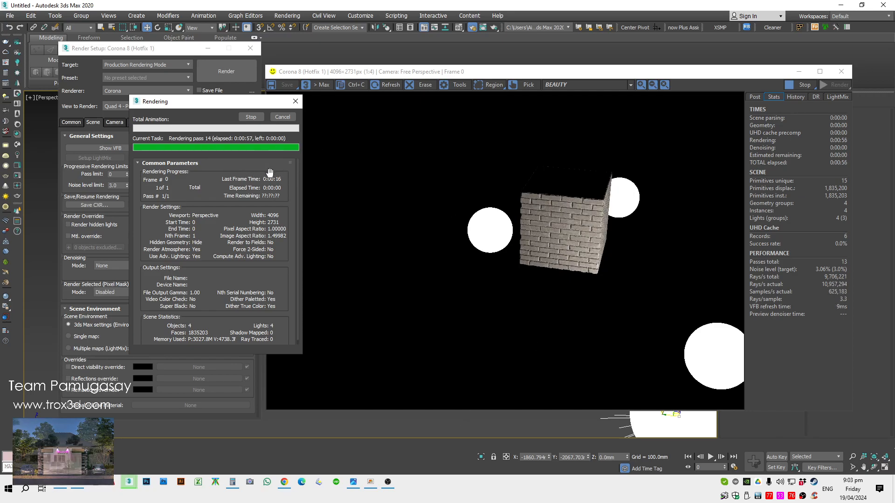
Step: Cancel the resumed render and check the save options available for the rendered image
{"action": "left_click_drag", "start_coordinate": [222, 103], "coordinate": [182, 121]}
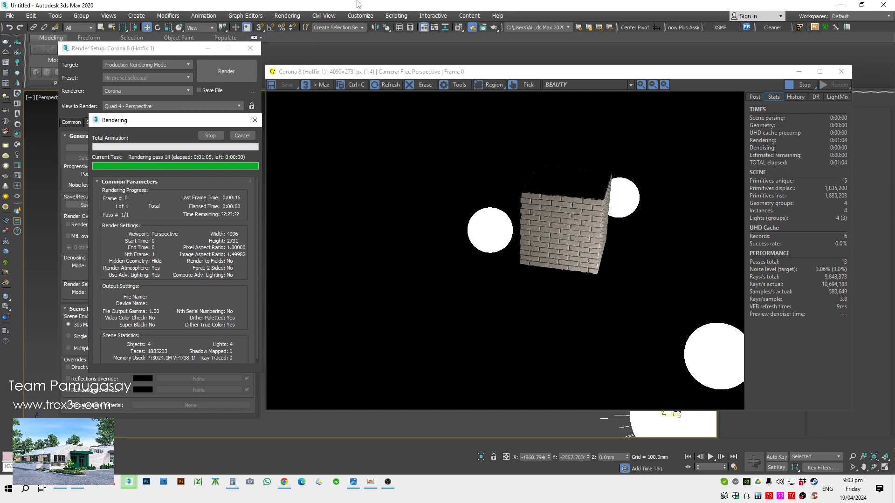
{"action": "left_click", "coordinate": [242, 135]}
{"action": "left_click", "coordinate": [286, 86]}
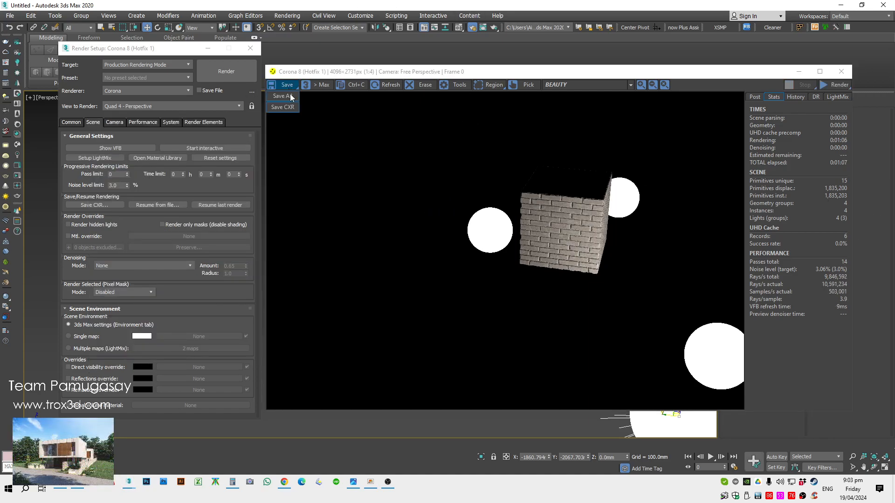
{"action": "left_click", "coordinate": [467, 167]}
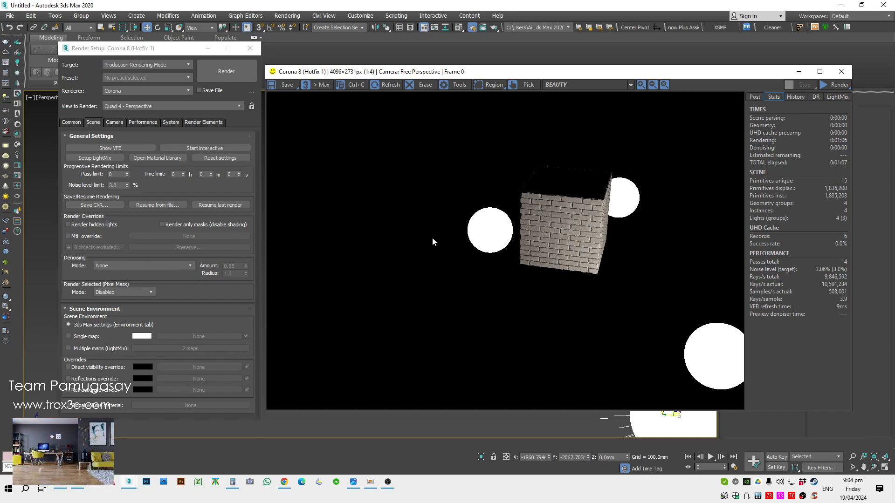
{"action": "left_click_drag", "start_coordinate": [320, 77], "coordinate": [318, 58]}
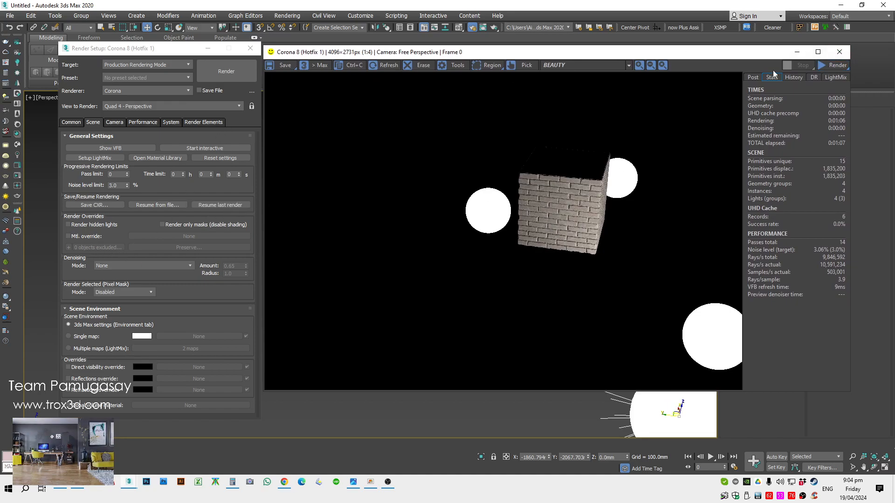
Step: Resume the last render for a few more passes, then cancel it
{"action": "left_click", "coordinate": [837, 65]}
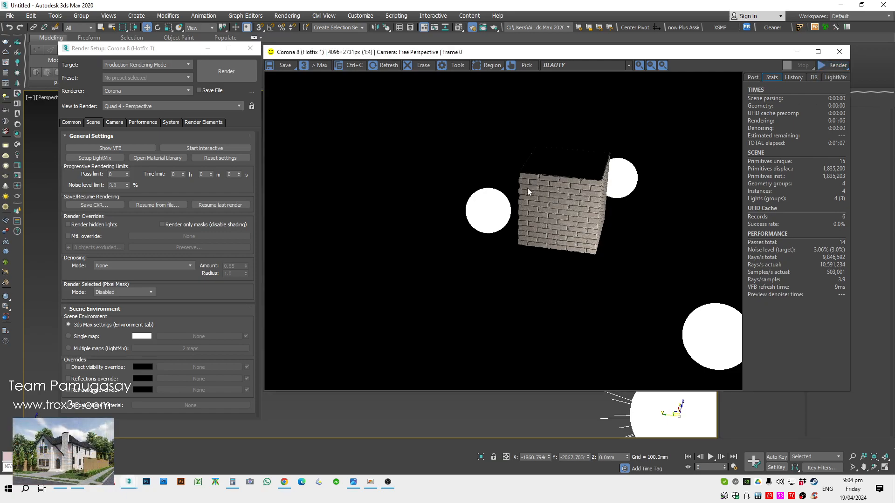
{"action": "left_click", "coordinate": [245, 208]}
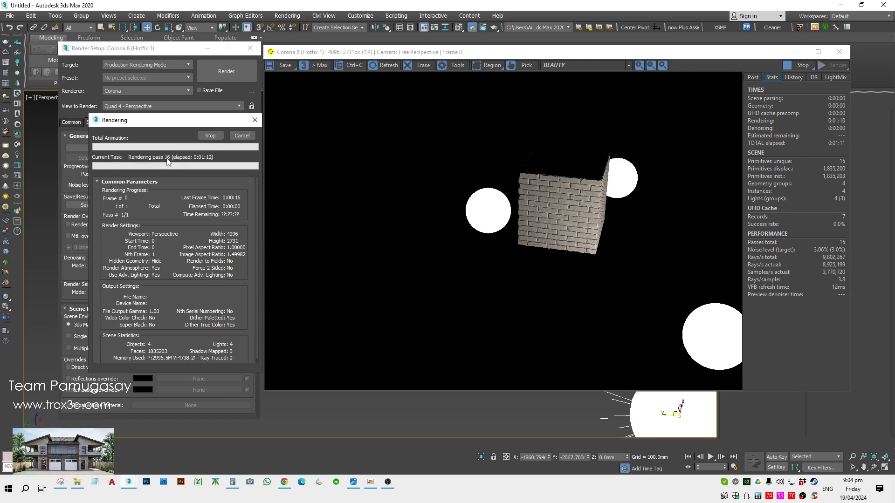
{"action": "left_click", "coordinate": [749, 142]}
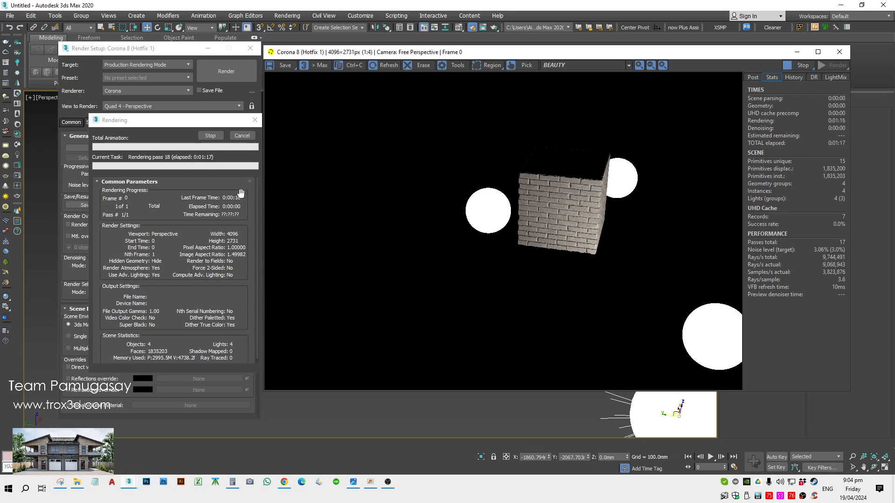
{"action": "left_click", "coordinate": [242, 135]}
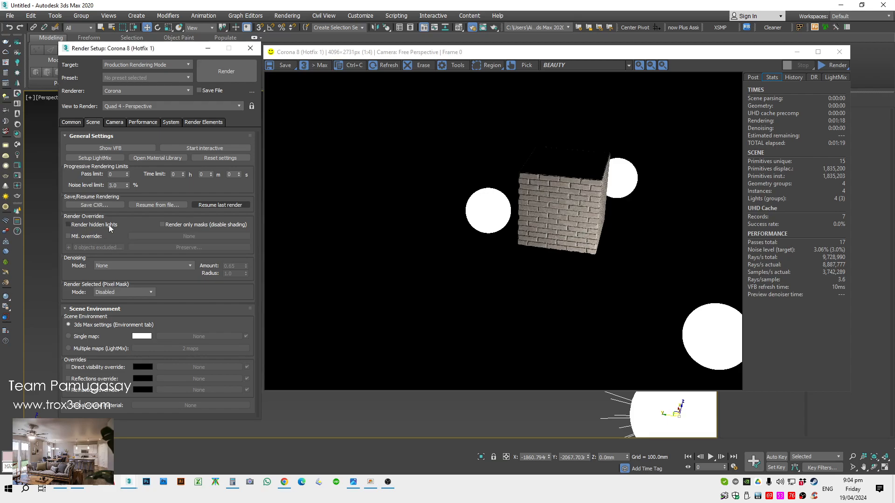
Step: Move the rendered image aside to expose the viewport and hide all lights by category
{"action": "left_click_drag", "start_coordinate": [326, 51], "coordinate": [850, 85]}
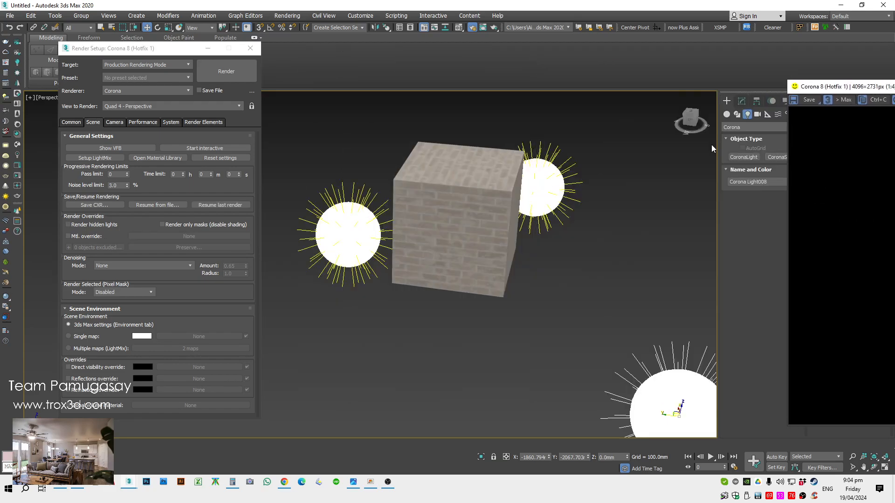
{"action": "left_click", "coordinate": [321, 234]}
{"action": "right_click", "coordinate": [329, 233]}
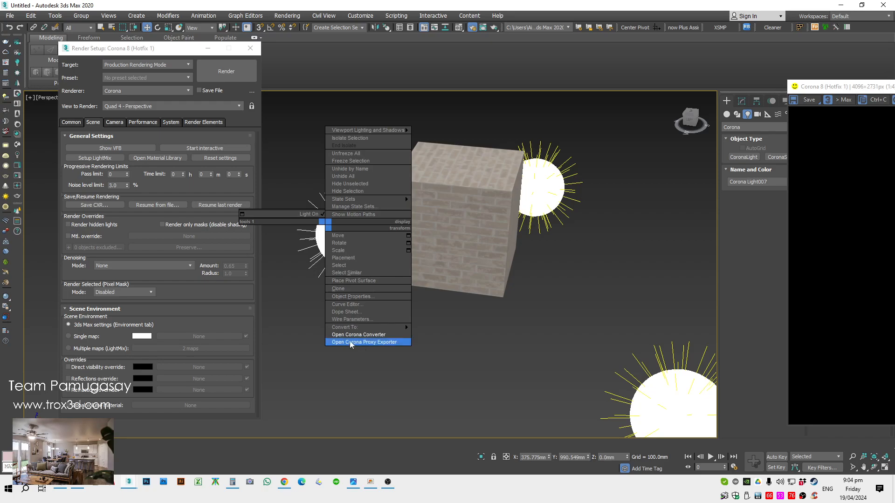
{"action": "double_click", "coordinate": [821, 87]}
{"action": "left_click", "coordinate": [786, 101]}
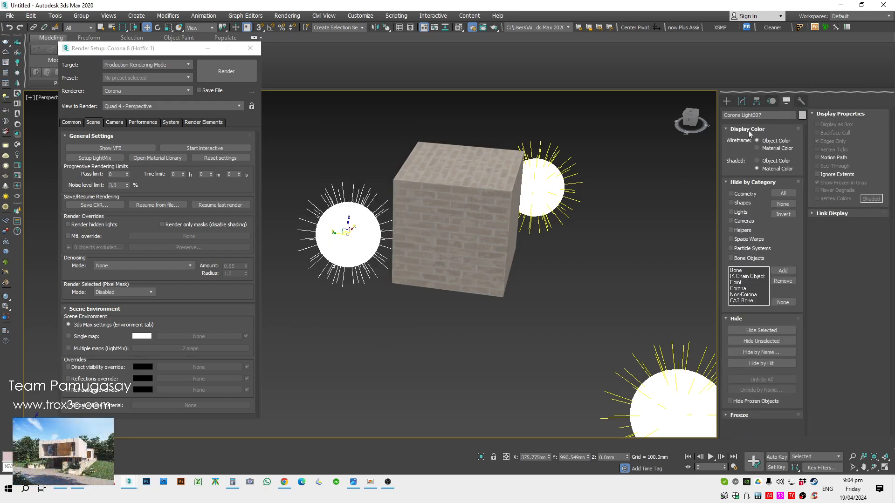
{"action": "left_click", "coordinate": [736, 212]}
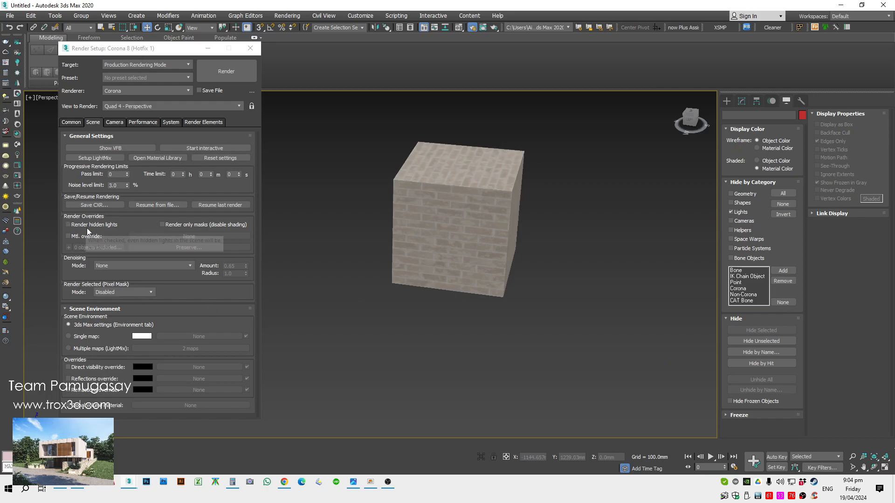
Step: Enable rendering of hidden lights and render the perspective view with the lights hidden
{"action": "left_click", "coordinate": [103, 226]}
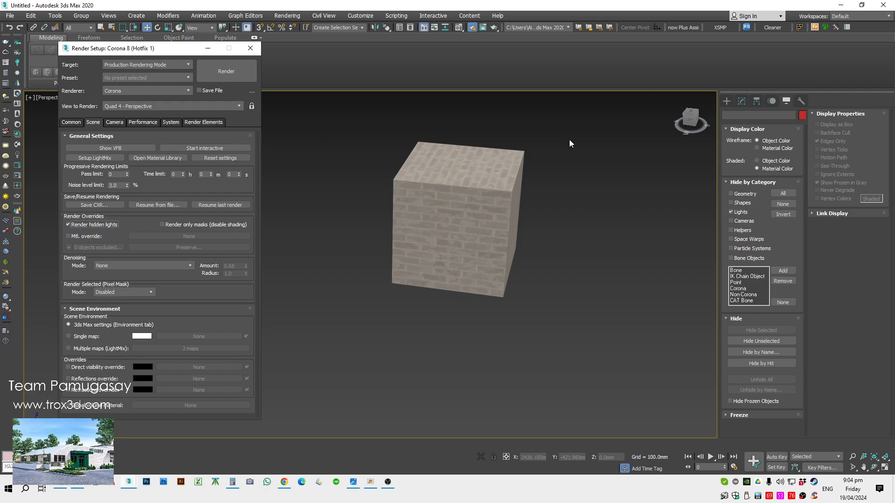
{"action": "left_click_drag", "start_coordinate": [894, 91], "coordinate": [614, 76]}
{"action": "left_click", "coordinate": [697, 88]}
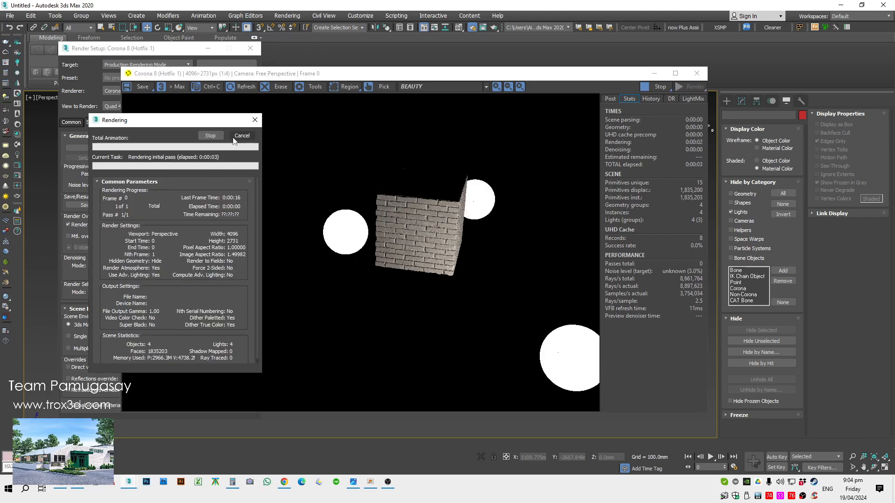
Step: Stop the render, disable rendering of hidden lights and render the view again for comparison
{"action": "left_click", "coordinate": [101, 226]}
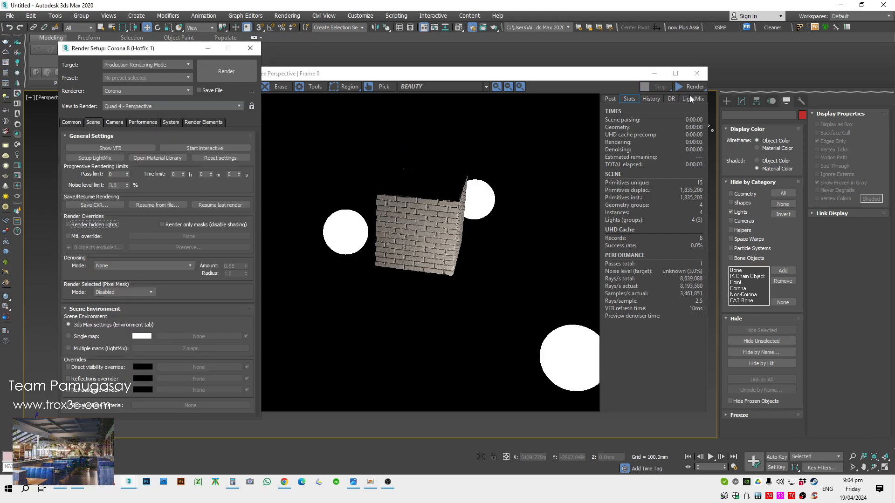
{"action": "left_click", "coordinate": [693, 87]}
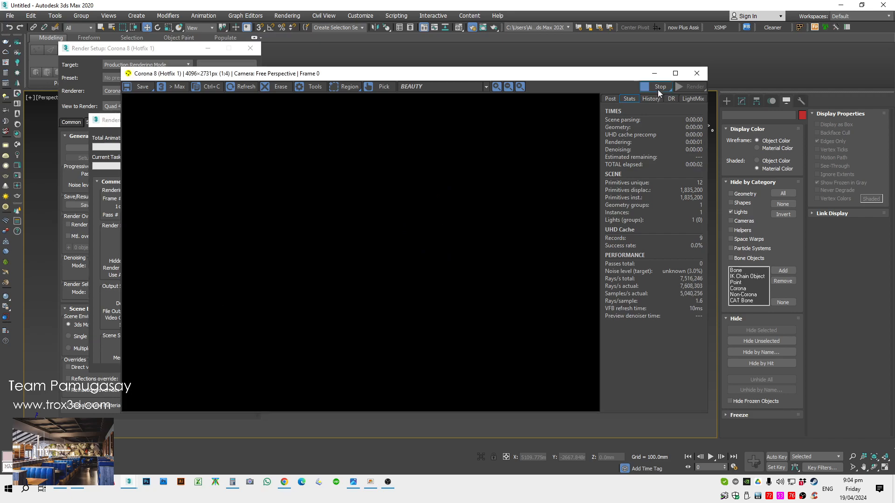
{"action": "left_click", "coordinate": [61, 278]}
Step: Turn rendering of hidden lights back on and move the rendered image clear of the render settings
{"action": "left_click", "coordinate": [96, 224]}
{"action": "left_click_drag", "start_coordinate": [377, 74], "coordinate": [502, 82]}
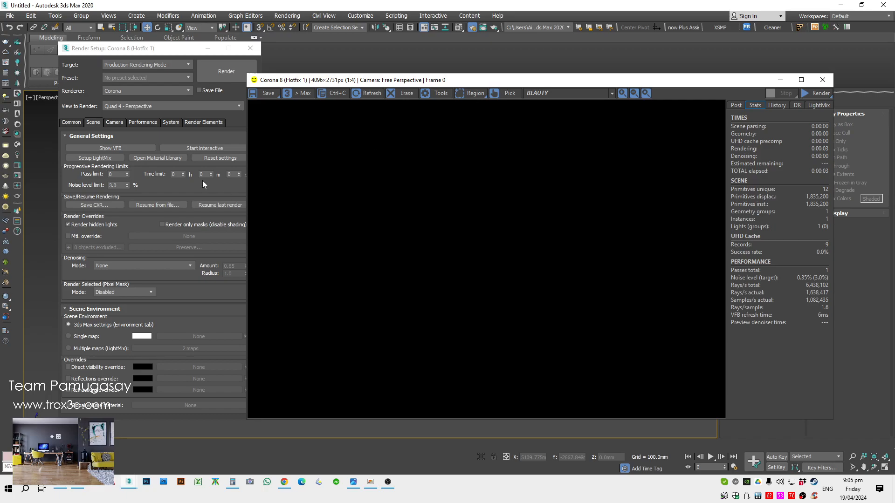
{"action": "left_click_drag", "start_coordinate": [392, 80], "coordinate": [488, 79]}
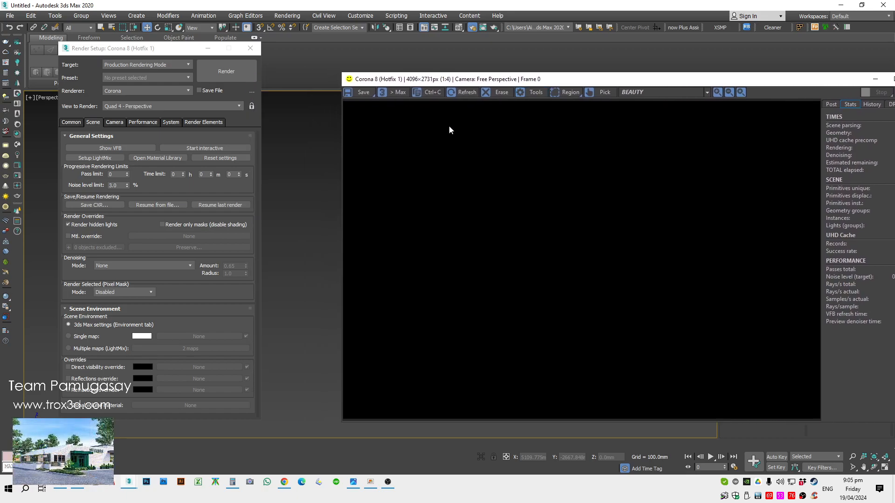
Step: Add a CMasking_ID render element to the render setup
{"action": "left_click", "coordinate": [202, 121]}
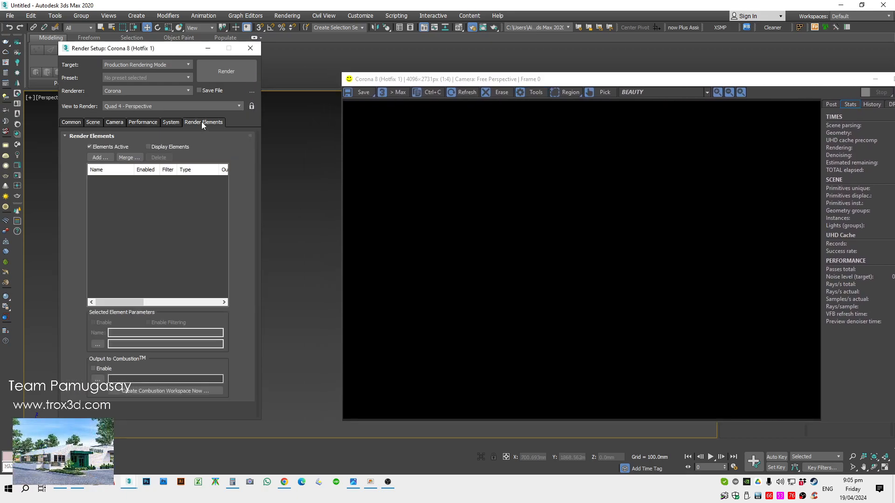
{"action": "left_click", "coordinate": [99, 158]}
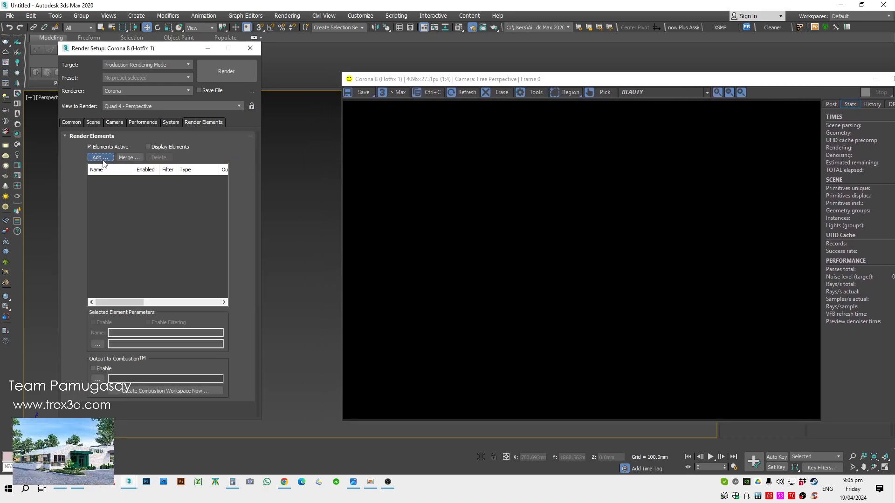
{"action": "double_click", "coordinate": [104, 278]}
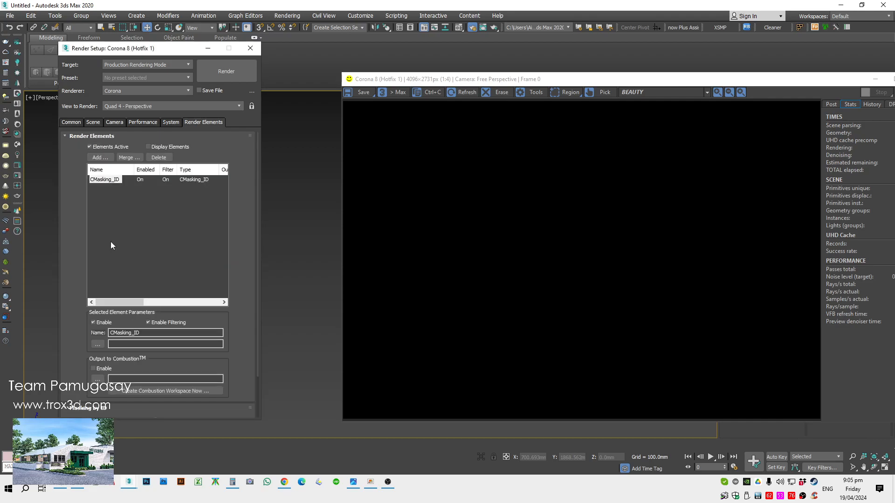
Step: Add a CShading_Alpha render element to the render setup
{"action": "left_click", "coordinate": [103, 158]}
{"action": "scroll", "coordinate": [102, 294], "scroll_direction": "down", "scroll_amount": 1}
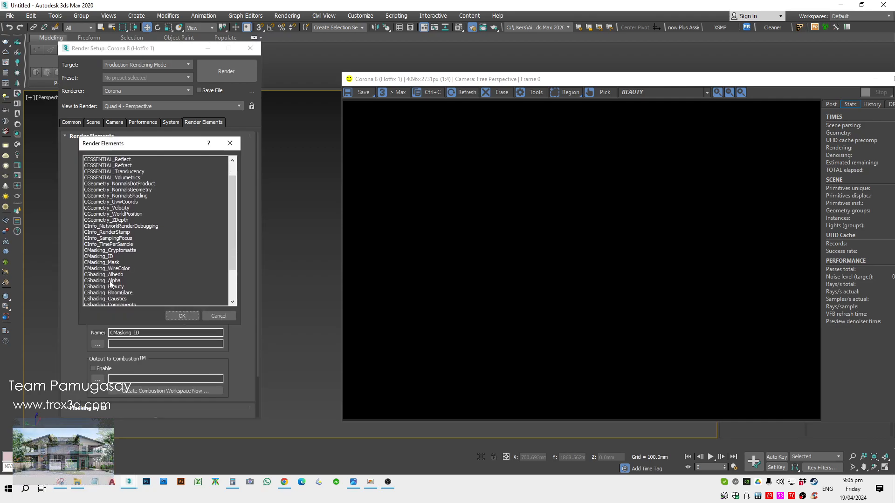
{"action": "double_click", "coordinate": [110, 286]}
Step: Look through the available render elements and add CESSENTIAL_Reflect
{"action": "left_click", "coordinate": [106, 161]}
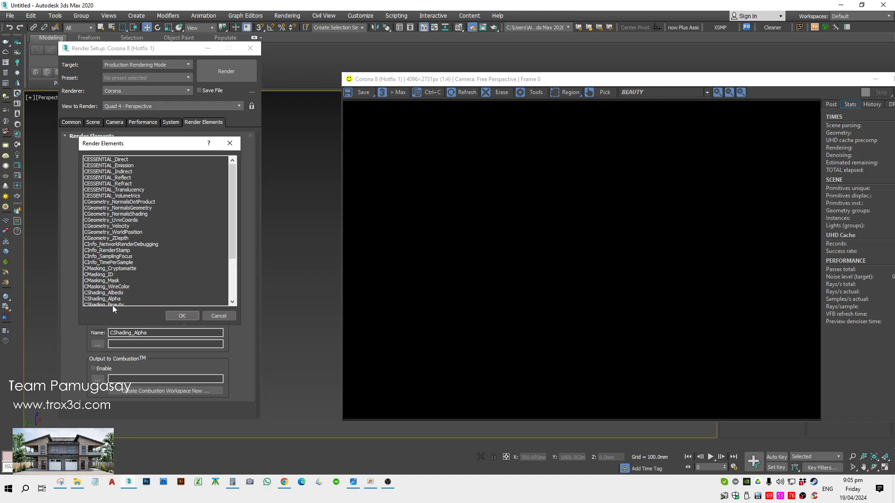
{"action": "scroll", "coordinate": [114, 301], "scroll_direction": "down", "scroll_amount": 2}
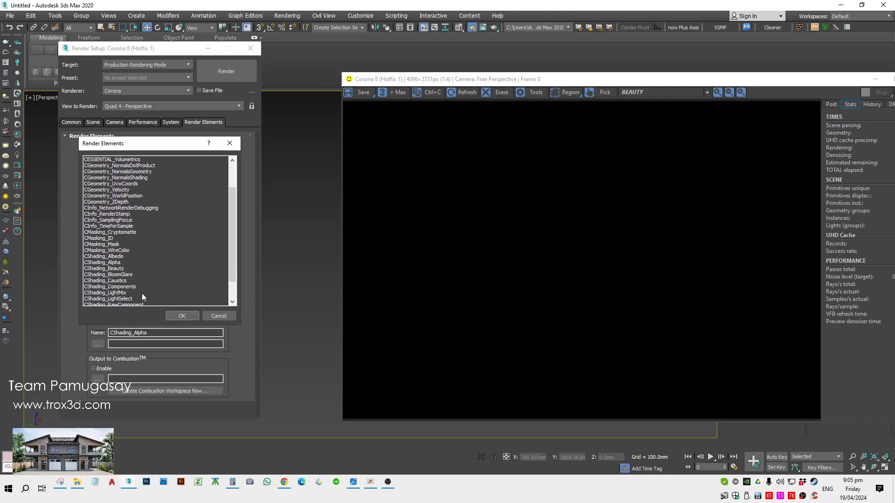
{"action": "scroll", "coordinate": [142, 294], "scroll_direction": "up", "scroll_amount": 2}
{"action": "scroll", "coordinate": [144, 209], "scroll_direction": "down", "scroll_amount": 4}
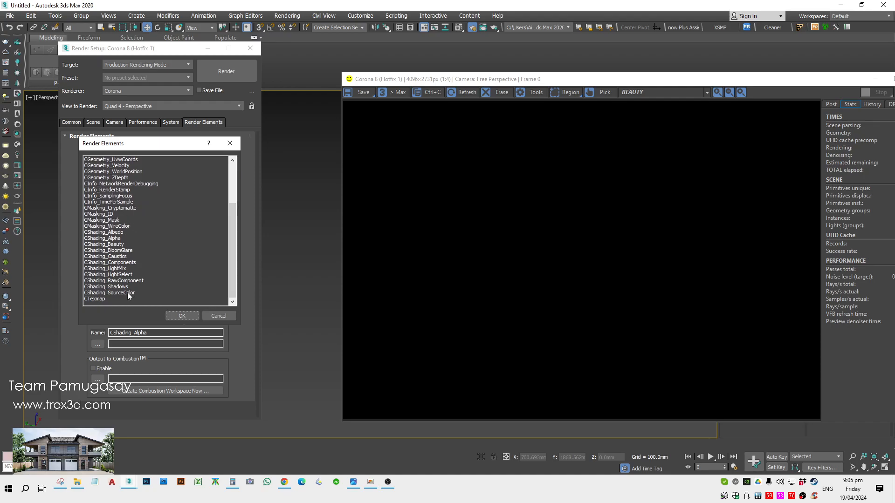
{"action": "scroll", "coordinate": [123, 268], "scroll_direction": "up", "scroll_amount": 2}
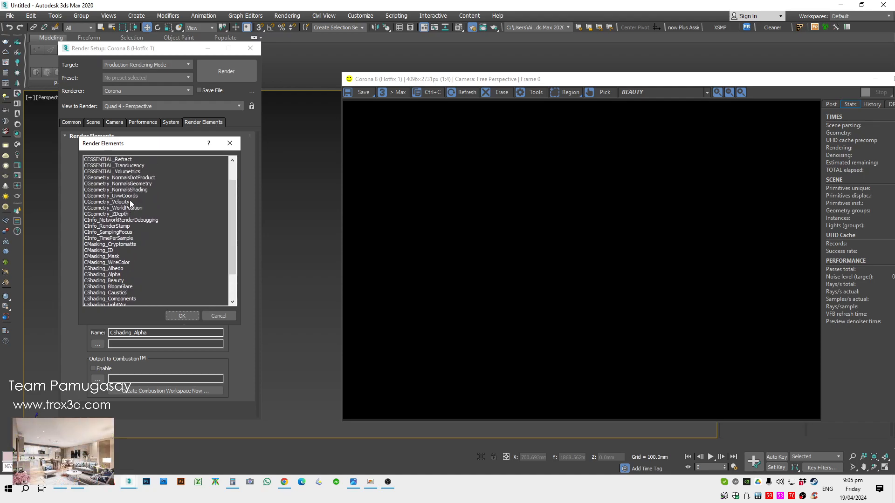
{"action": "scroll", "coordinate": [130, 293], "scroll_direction": "up", "scroll_amount": 2}
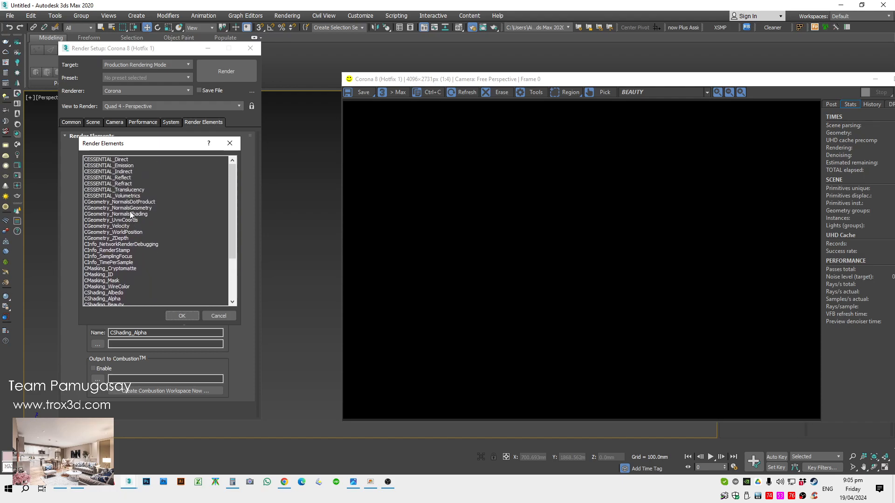
{"action": "double_click", "coordinate": [130, 178]}
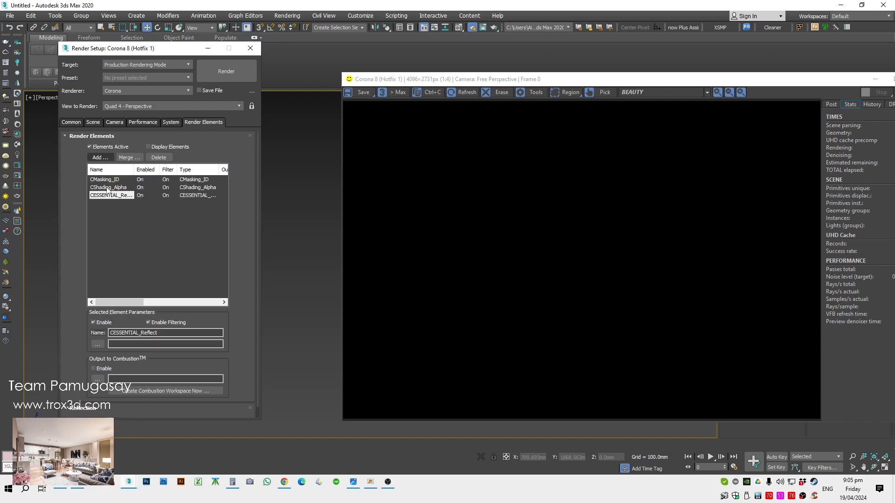
Step: Enable rendering of only masks with shading disabled, render the perspective view and inspect the beauty pass up close
{"action": "left_click", "coordinate": [79, 124]}
{"action": "left_click", "coordinate": [93, 122]}
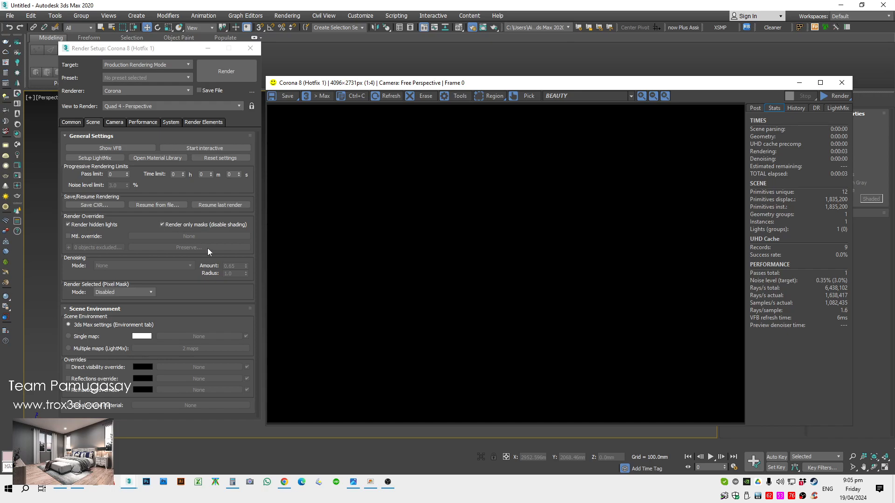
{"action": "mouse_move", "coordinate": [200, 225]}
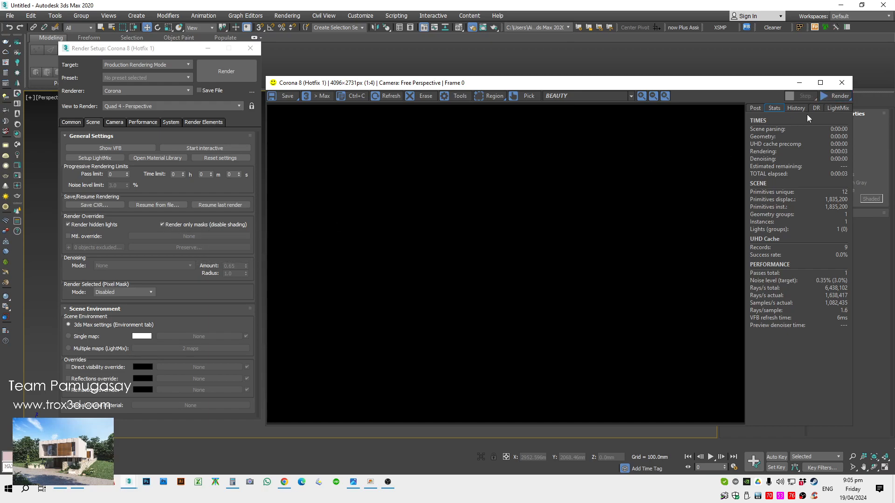
{"action": "left_click", "coordinate": [838, 96]}
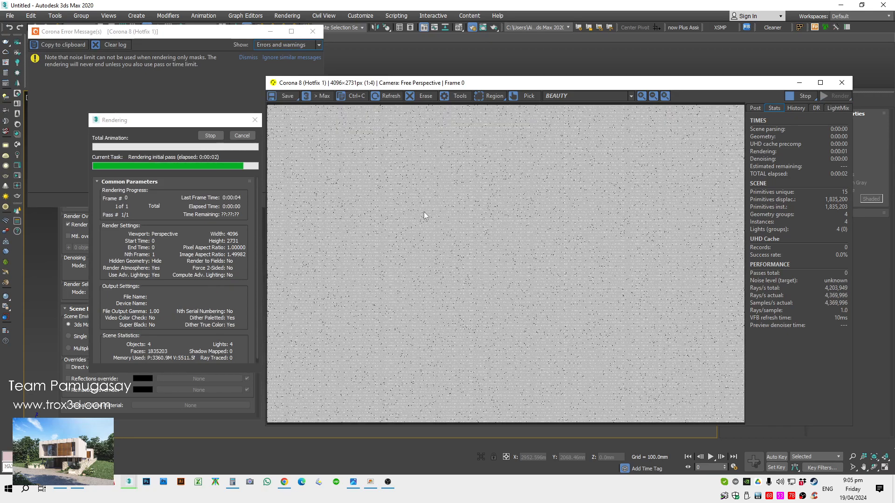
{"action": "scroll", "coordinate": [421, 212], "scroll_direction": "up", "scroll_amount": 5}
{"action": "scroll", "coordinate": [434, 216], "scroll_direction": "down", "scroll_amount": 1}
{"action": "scroll", "coordinate": [373, 242], "scroll_direction": "down", "scroll_amount": 1}
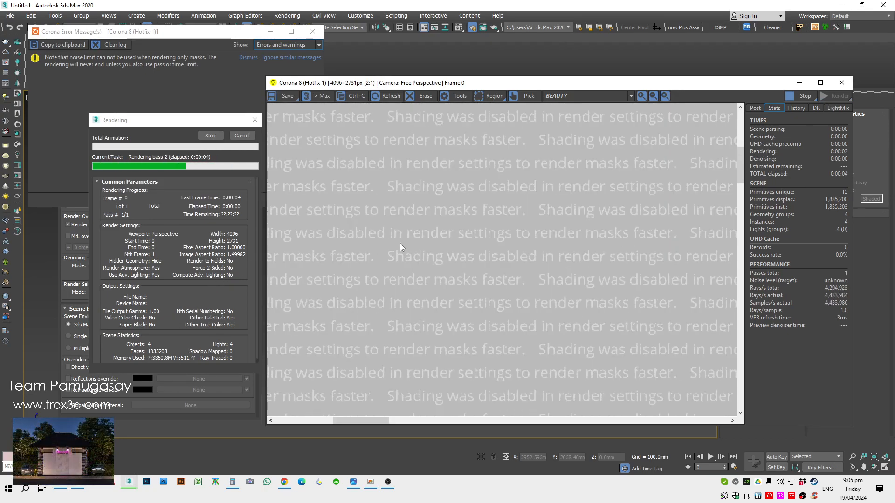
Step: Display the CMasking_ID pass in the frame buffer with the scene objects in view
{"action": "left_click", "coordinate": [577, 95]}
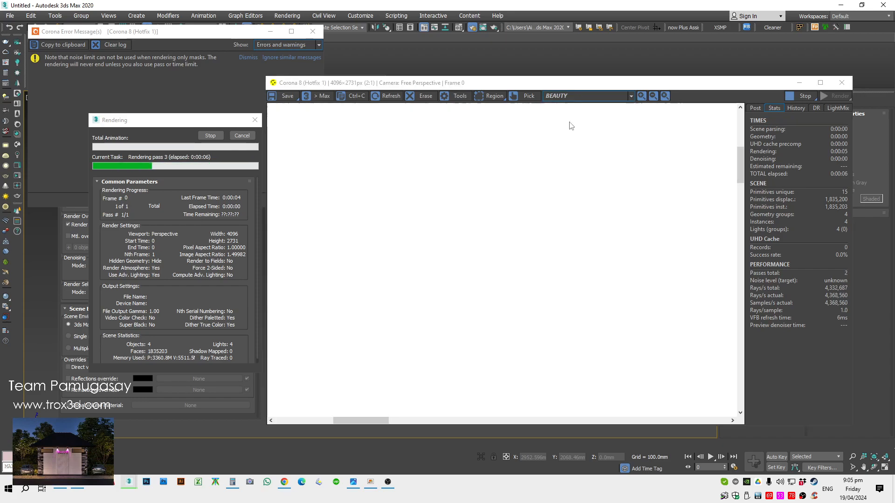
{"action": "left_click", "coordinate": [564, 123]}
{"action": "scroll", "coordinate": [447, 222], "scroll_direction": "down", "scroll_amount": 3}
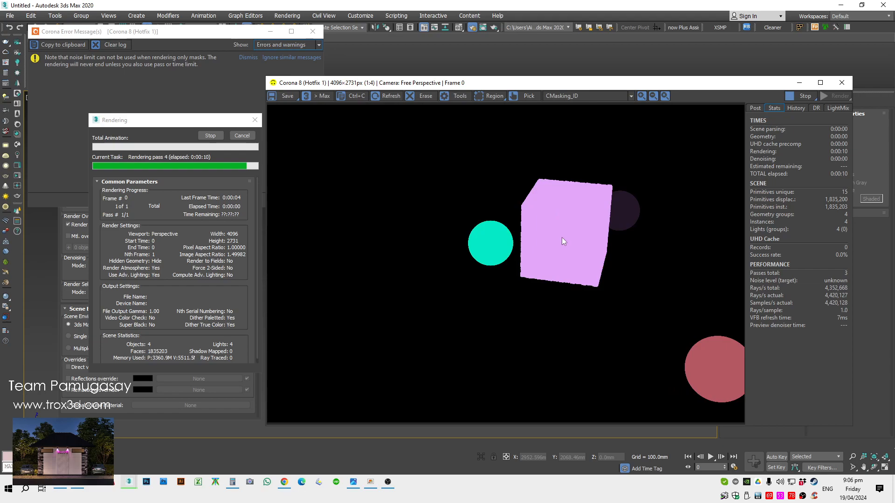
Step: Compare the CESSENTIAL_Reflect pass with the CMasking_ID pass and examine the object masks up close
{"action": "left_click", "coordinate": [576, 97]}
{"action": "left_click", "coordinate": [577, 96]}
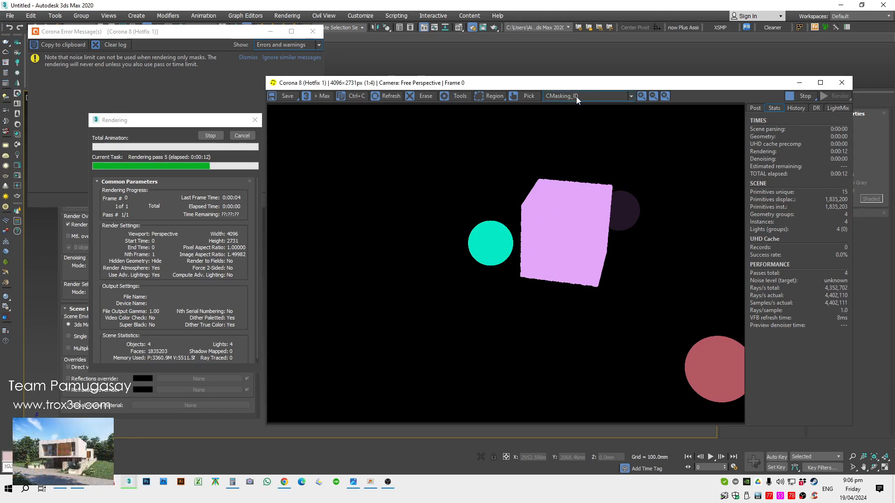
{"action": "scroll", "coordinate": [576, 96], "scroll_direction": "down", "scroll_amount": 1}
{"action": "scroll", "coordinate": [578, 97], "scroll_direction": "down", "scroll_amount": 1}
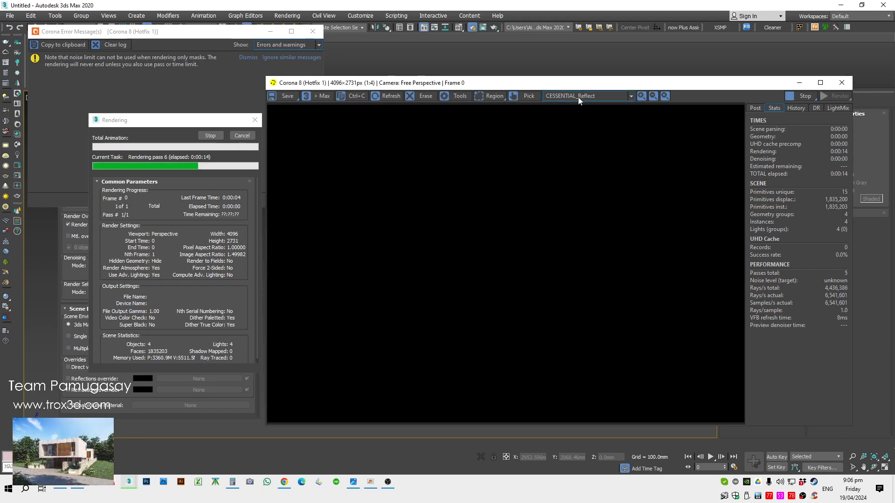
{"action": "left_click", "coordinate": [578, 97]}
{"action": "left_click", "coordinate": [579, 98]}
{"action": "scroll", "coordinate": [579, 98], "scroll_direction": "up", "scroll_amount": 2}
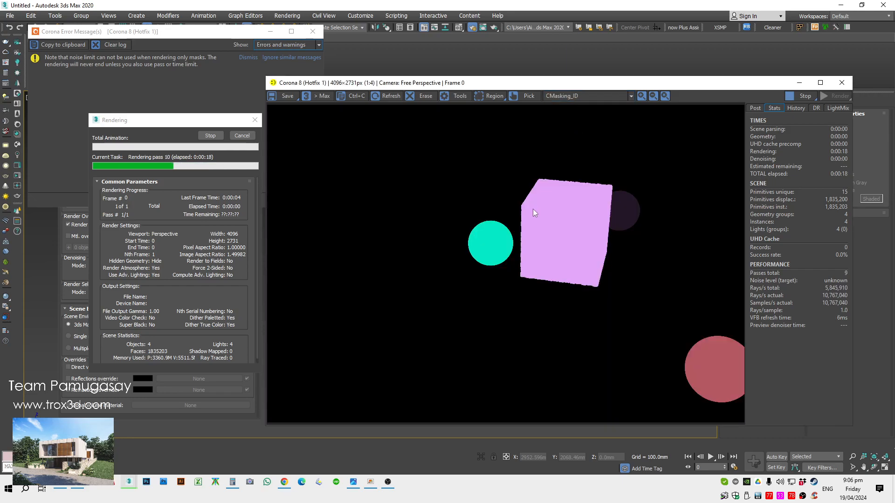
{"action": "scroll", "coordinate": [501, 230], "scroll_direction": "down", "scroll_amount": 1}
{"action": "scroll", "coordinate": [538, 238], "scroll_direction": "up", "scroll_amount": 2}
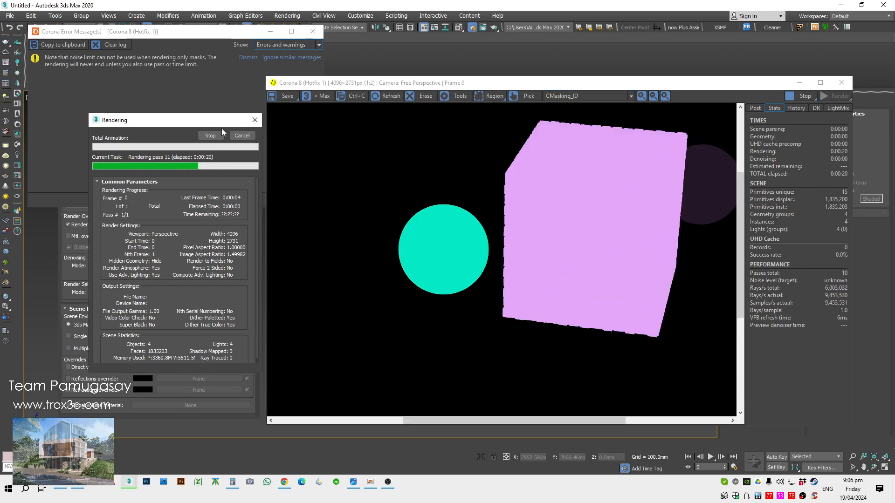
Step: Stop the render, disable rendering of only masks and switch the frame buffer back to the BEAUTY pass
{"action": "left_click", "coordinate": [210, 135]}
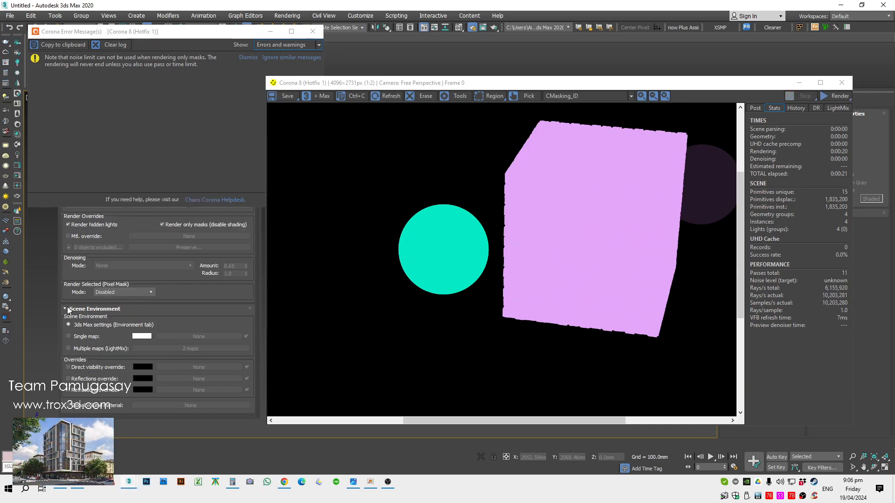
{"action": "left_click", "coordinate": [174, 223]}
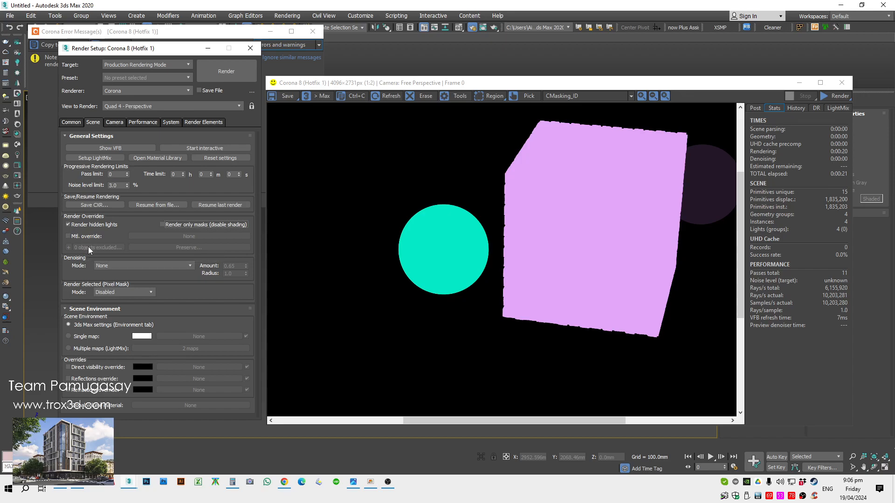
{"action": "left_click", "coordinate": [111, 265]}
{"action": "left_click", "coordinate": [255, 282]}
{"action": "left_click", "coordinate": [584, 96]}
{"action": "left_click", "coordinate": [572, 104]}
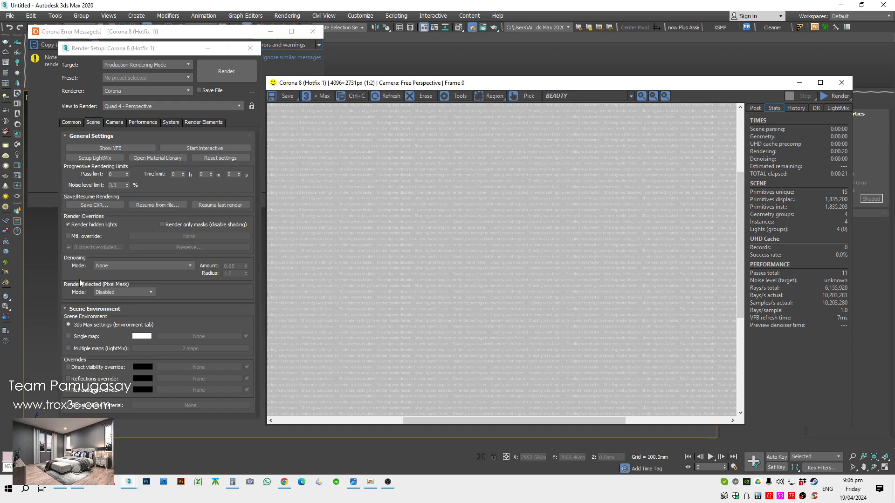
Step: Set the denoising mode to Corona High Quality and briefly test-render the perspective view
{"action": "left_click", "coordinate": [99, 265]}
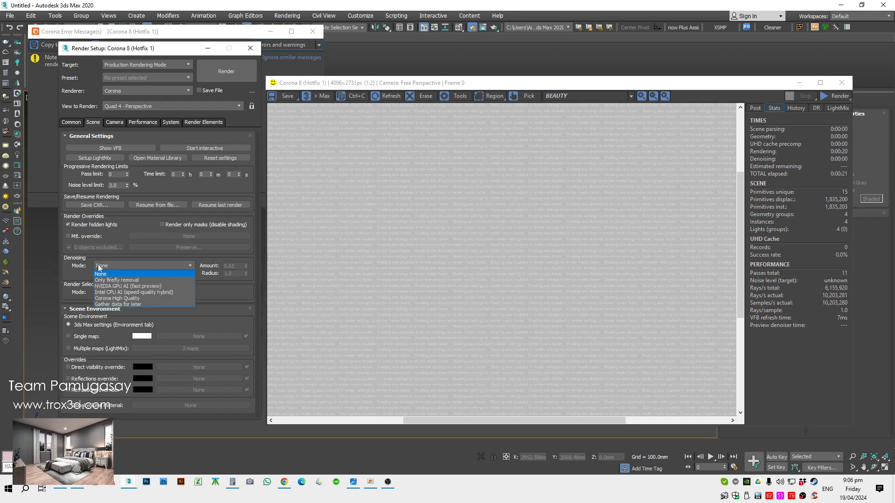
{"action": "left_click", "coordinate": [118, 299]}
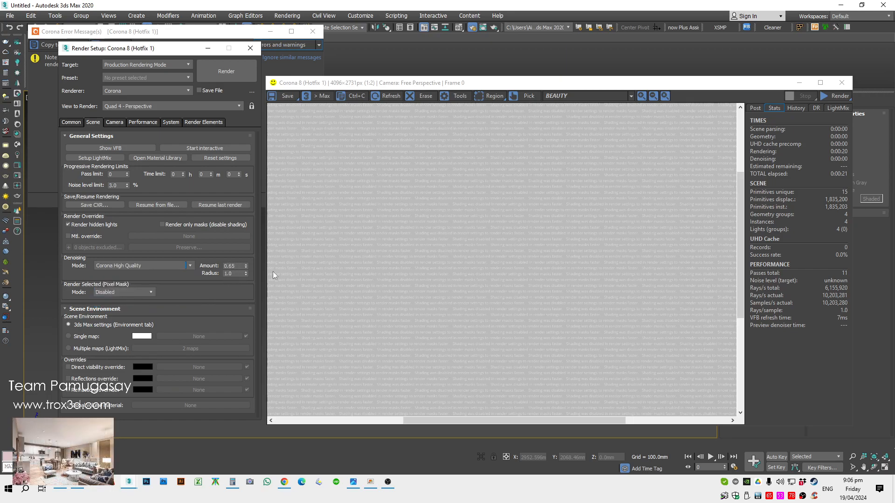
{"action": "left_click", "coordinate": [829, 96]}
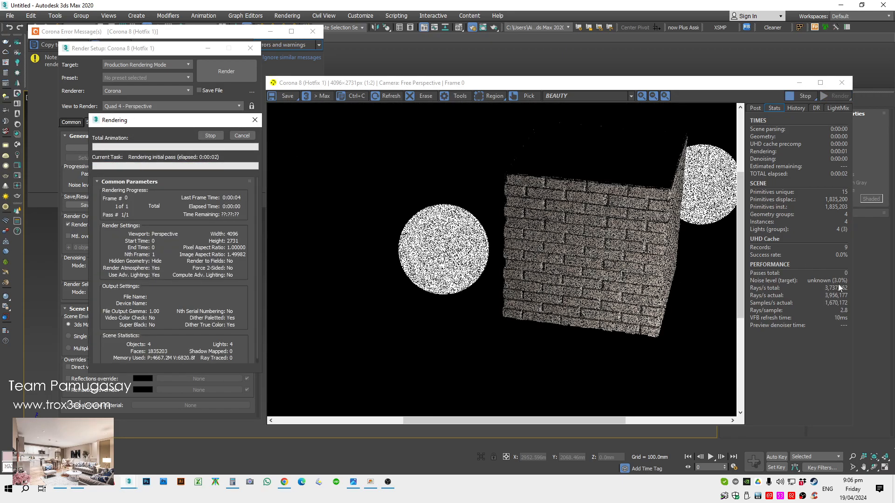
{"action": "scroll", "coordinate": [126, 239], "scroll_direction": "down", "scroll_amount": 1}
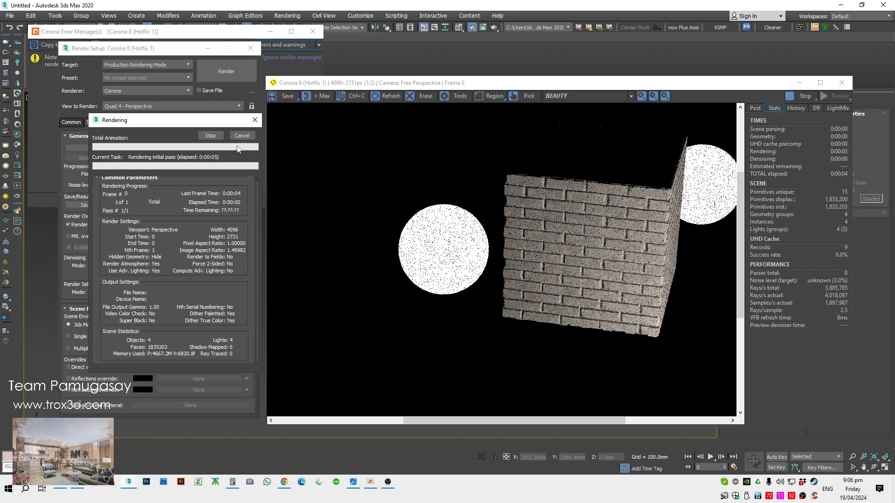
{"action": "left_click", "coordinate": [241, 136]}
Step: Set the output size to 1536x1024 and the noise level limit to 6%
{"action": "left_click", "coordinate": [81, 124]}
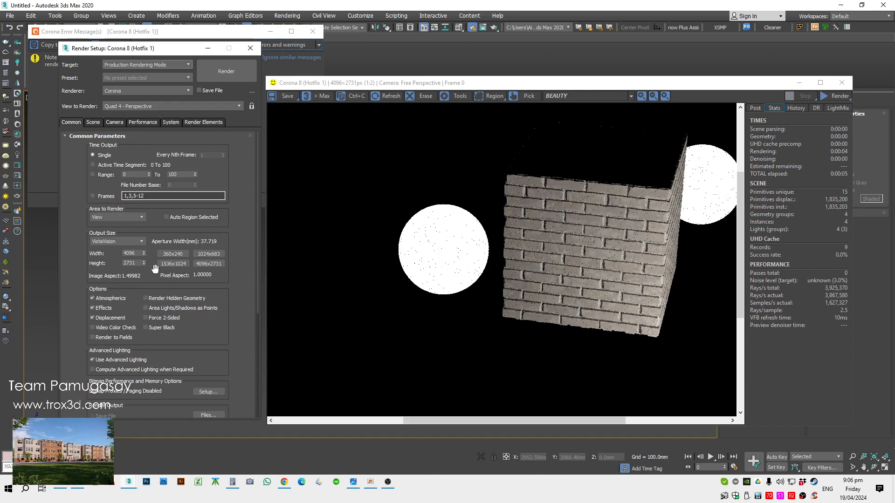
{"action": "left_click", "coordinate": [95, 124]}
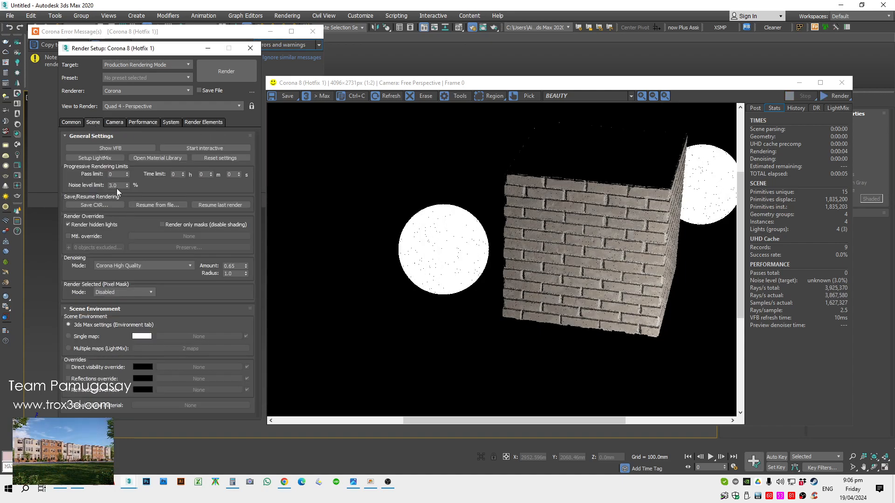
{"action": "left_click_drag", "start_coordinate": [122, 188], "coordinate": [33, 185]}
{"action": "type", "text": "6"}
{"action": "key", "text": "Return"}
Step: Render the perspective view with denoising and inspect the brick cube's surface in the frame buffer
{"action": "left_click", "coordinate": [823, 96]}
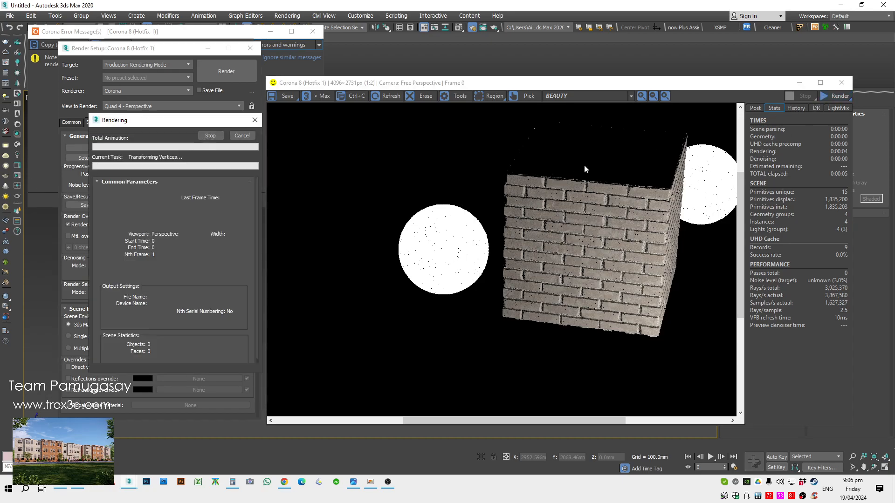
{"action": "left_click_drag", "start_coordinate": [187, 124], "coordinate": [188, 40]}
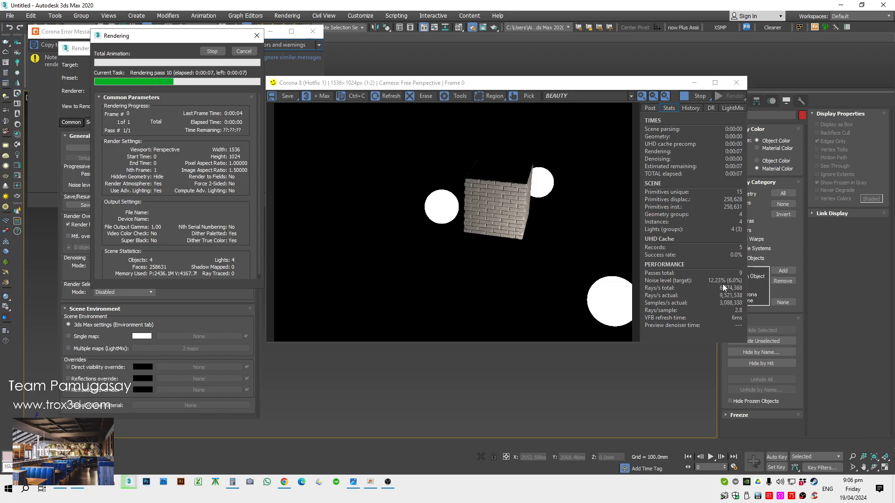
{"action": "scroll", "coordinate": [527, 200], "scroll_direction": "up", "scroll_amount": 2}
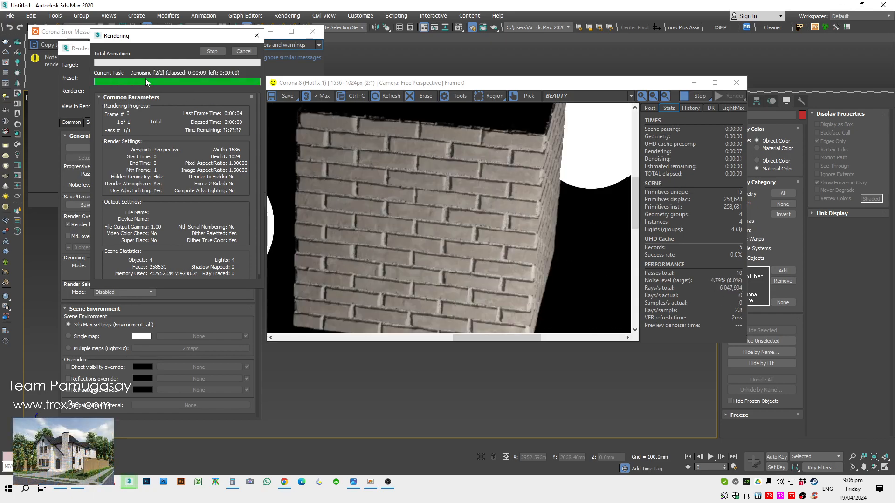
{"action": "scroll", "coordinate": [504, 235], "scroll_direction": "up", "scroll_amount": 1}
{"action": "scroll", "coordinate": [518, 225], "scroll_direction": "down", "scroll_amount": 2}
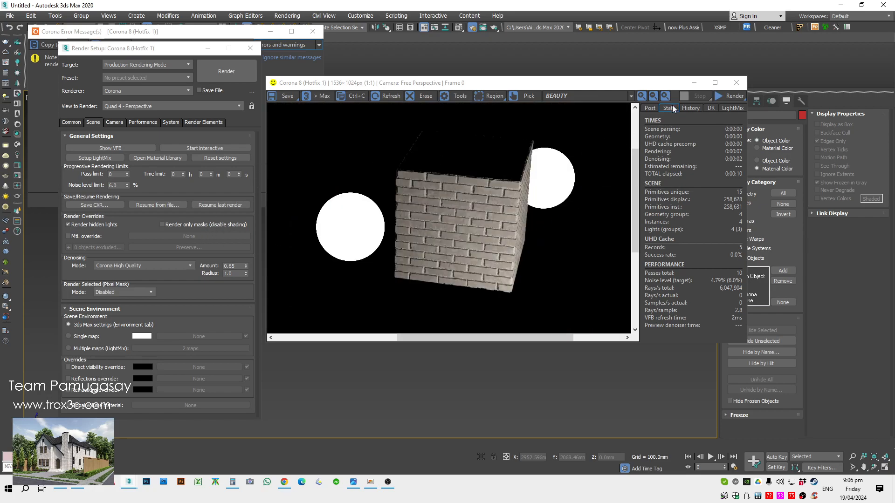
Step: Lower the denoise amount to 0 in the post-processing settings, inspect the bricks and raise the amount to 0.364
{"action": "left_click", "coordinate": [650, 107]}
{"action": "left_click", "coordinate": [652, 286]}
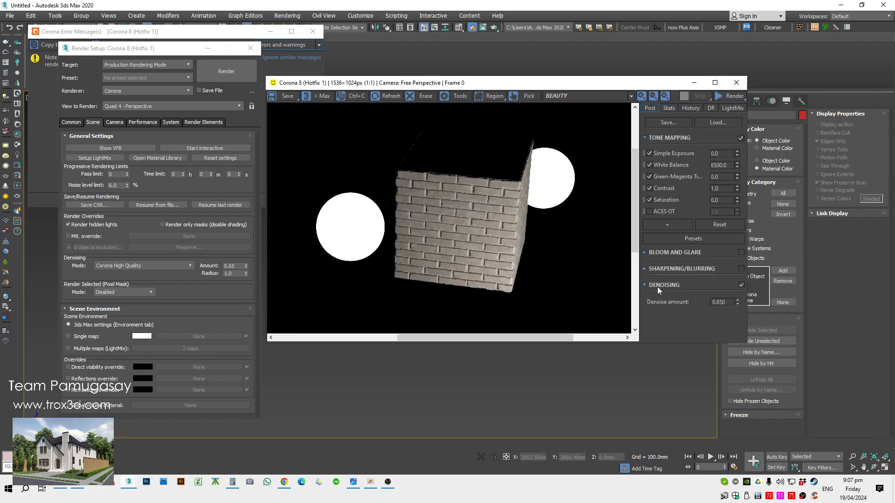
{"action": "left_click_drag", "start_coordinate": [754, 183], "coordinate": [781, 458]}
{"action": "scroll", "coordinate": [512, 269], "scroll_direction": "up", "scroll_amount": 2}
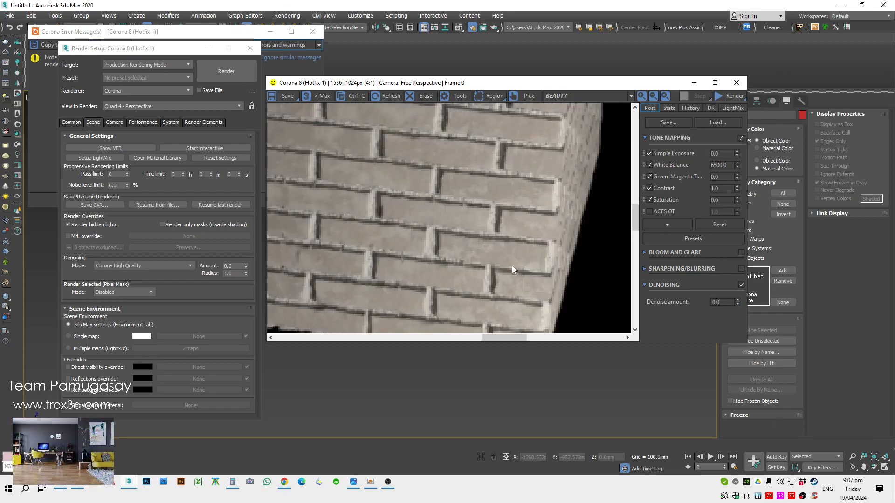
{"action": "left_click_drag", "start_coordinate": [739, 302], "coordinate": [728, 234]}
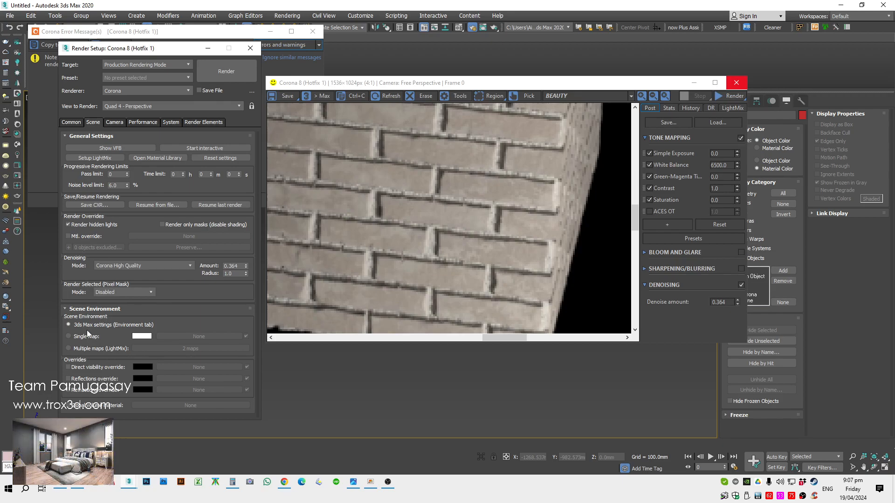
Step: Move the frame buffer and the render setup window apart so both are unobstructed
{"action": "left_click_drag", "start_coordinate": [368, 90], "coordinate": [487, 107]}
{"action": "left_click_drag", "start_coordinate": [159, 52], "coordinate": [178, 48]}
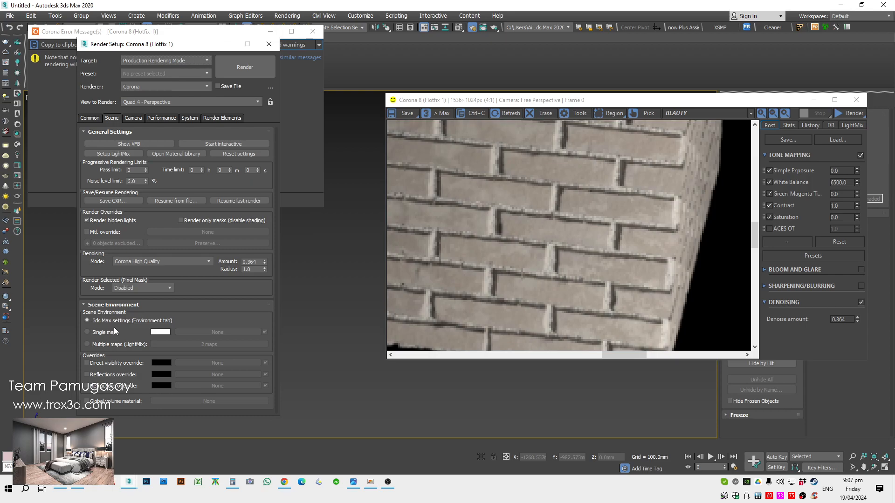
{"action": "left_click", "coordinate": [463, 4]}
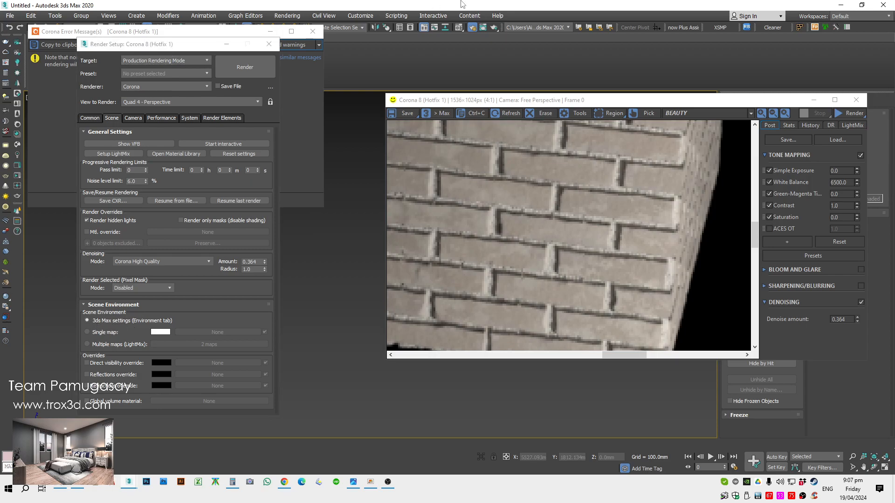
Step: Open the environment settings and browse the Corona maps available for the environment map without choosing one
{"action": "key", "text": "8"}
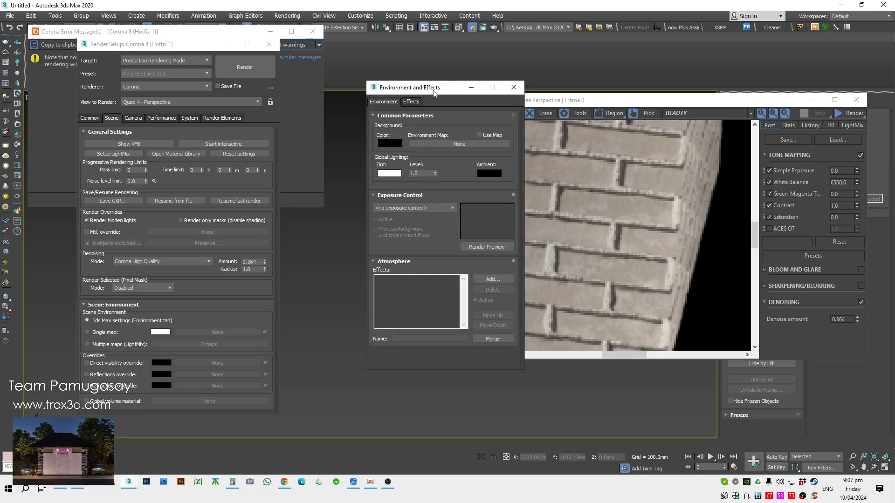
{"action": "left_click_drag", "start_coordinate": [429, 89], "coordinate": [366, 90]}
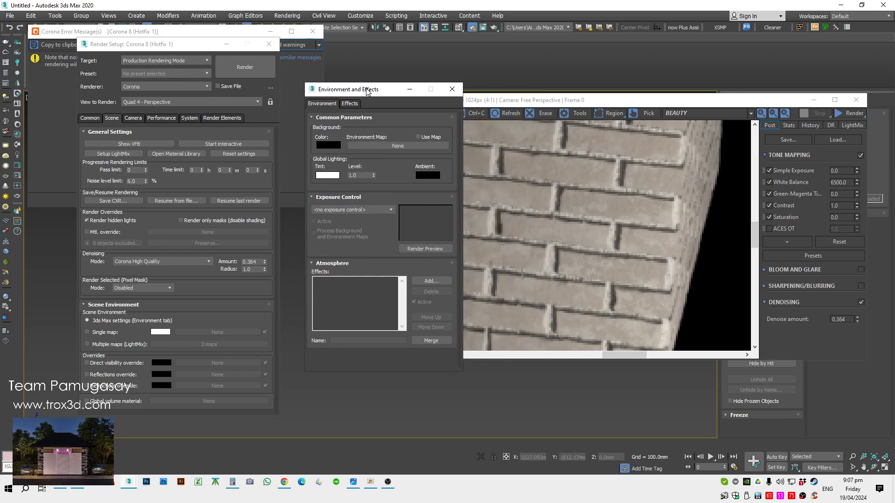
{"action": "left_click", "coordinate": [406, 148]}
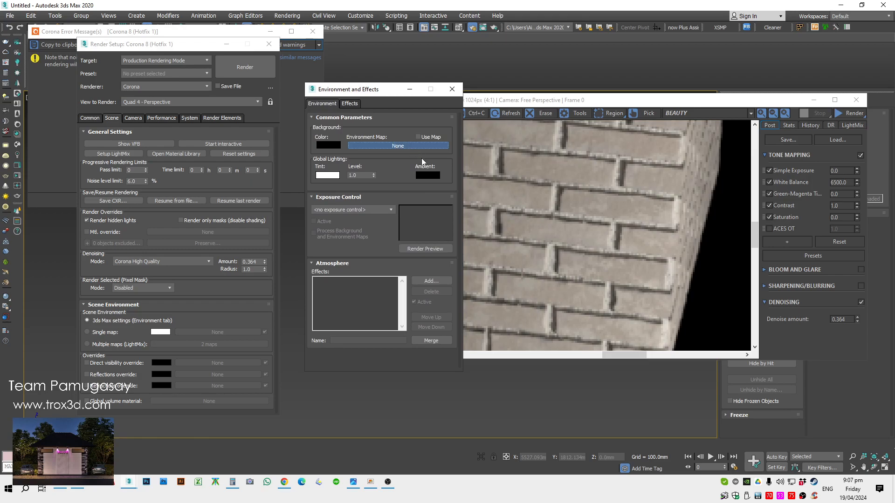
{"action": "left_click", "coordinate": [351, 171]}
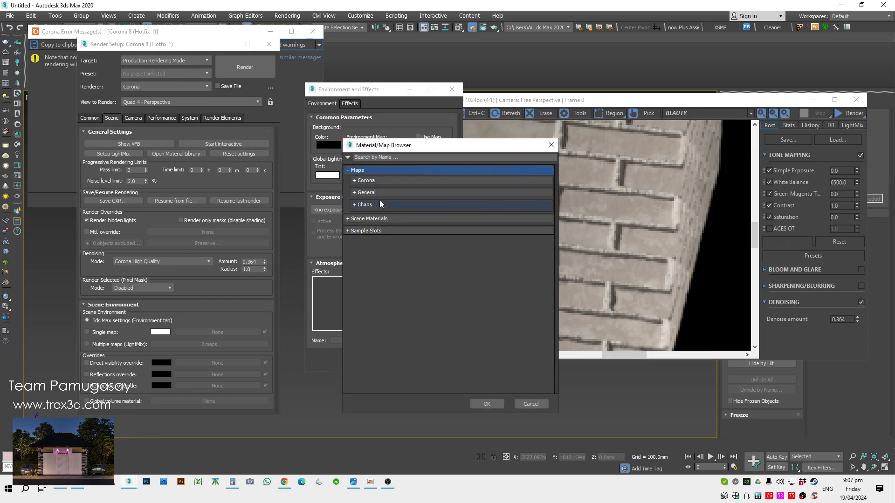
{"action": "left_click", "coordinate": [397, 181]}
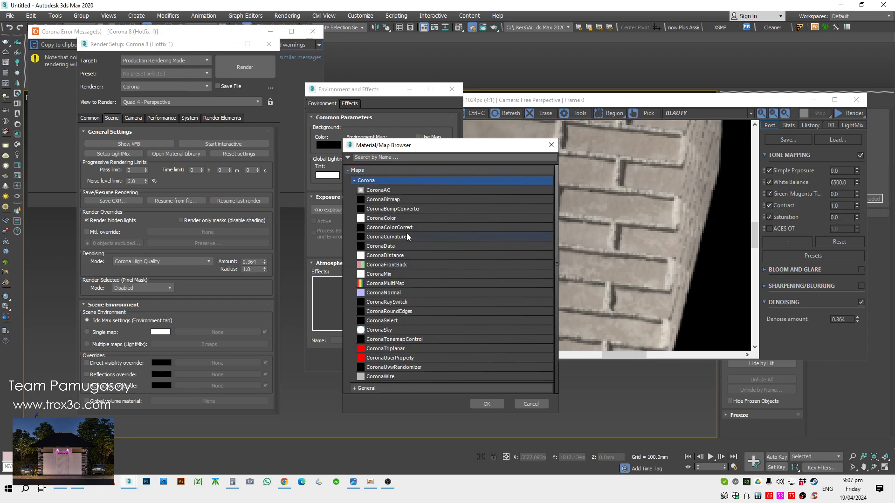
{"action": "left_click", "coordinate": [552, 145]}
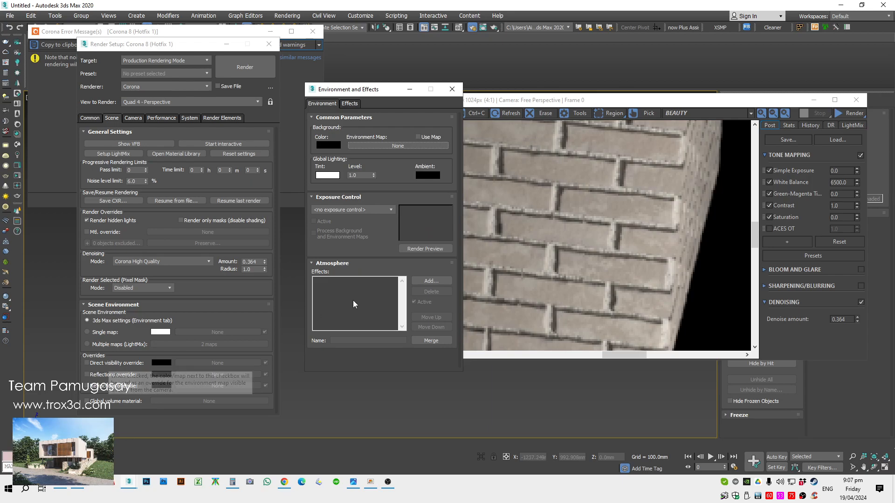
Step: Enable the direct visibility override for the scene environment and look through its colour and map choices
{"action": "scroll", "coordinate": [557, 260], "scroll_direction": "down", "scroll_amount": 2}
{"action": "left_click", "coordinate": [110, 364]}
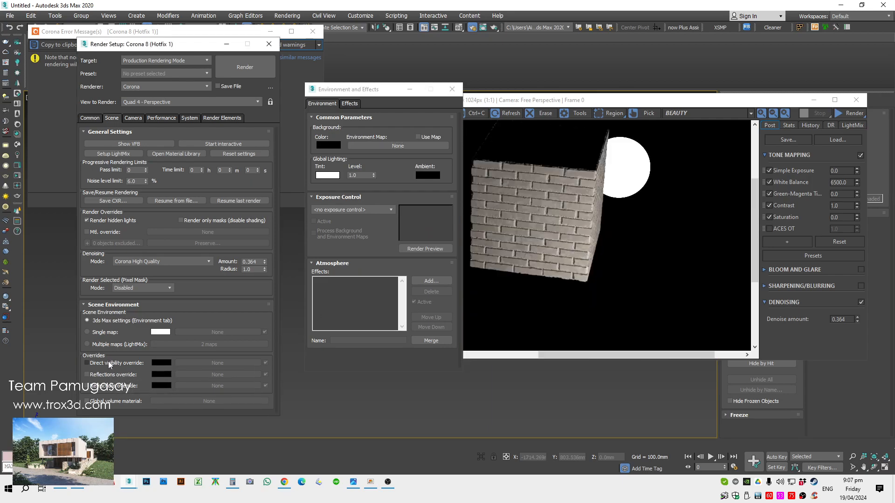
{"action": "left_click", "coordinate": [157, 364]}
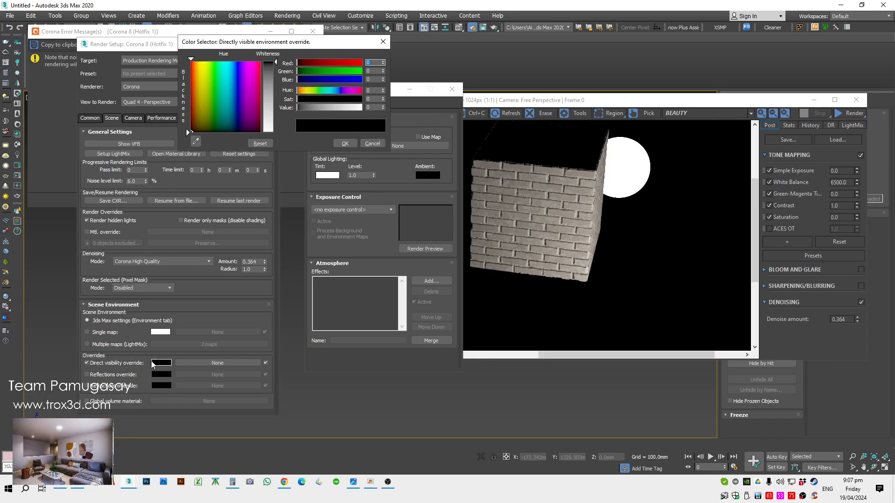
{"action": "left_click", "coordinate": [371, 144]}
{"action": "left_click", "coordinate": [205, 363]}
{"action": "left_click", "coordinate": [386, 200]}
{"action": "key", "text": "Escape"}
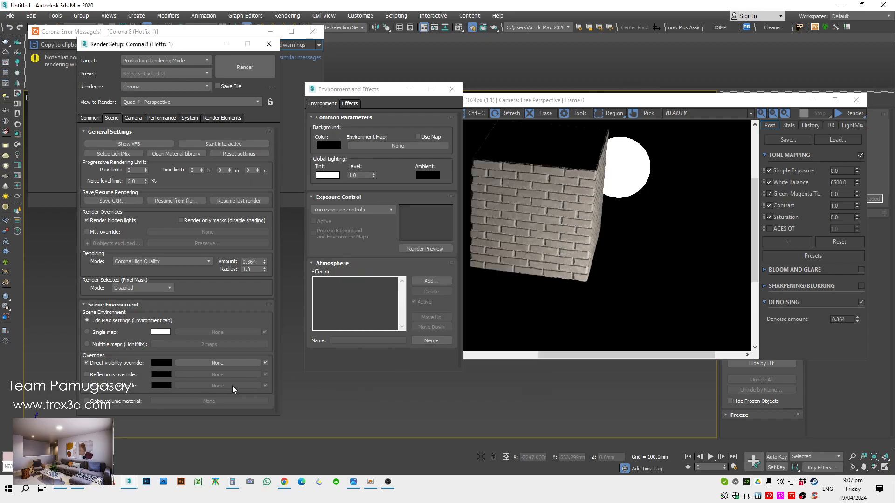
Step: Set the direct visibility override colour to a grey with value 81 and render the perspective view
{"action": "left_click", "coordinate": [162, 363]}
{"action": "left_click", "coordinate": [271, 83]}
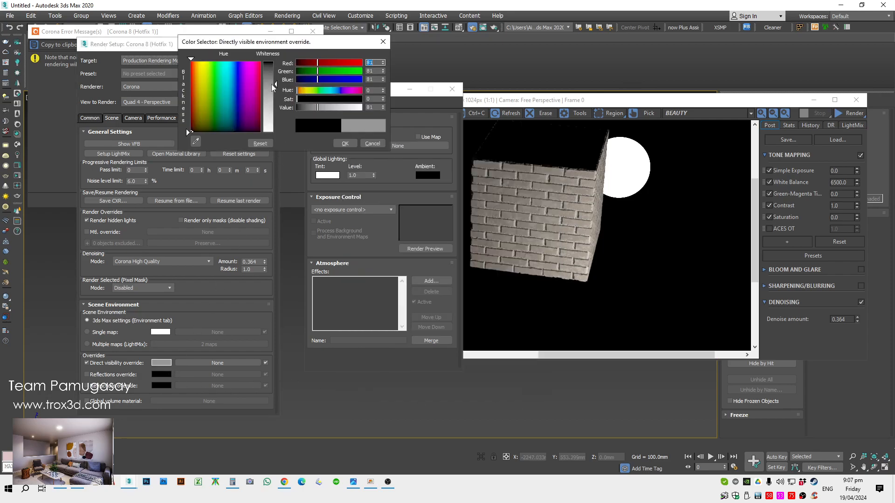
{"action": "left_click", "coordinate": [345, 144]}
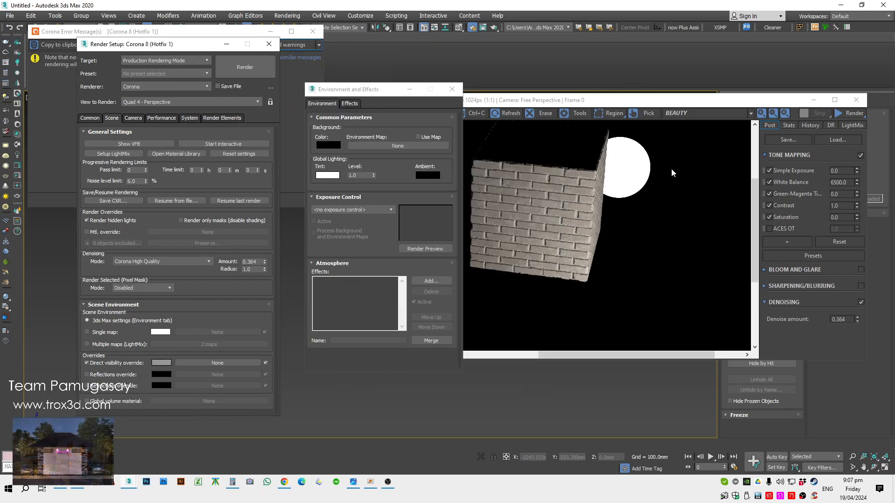
{"action": "left_click", "coordinate": [528, 243]}
{"action": "key", "text": "shift+q"}
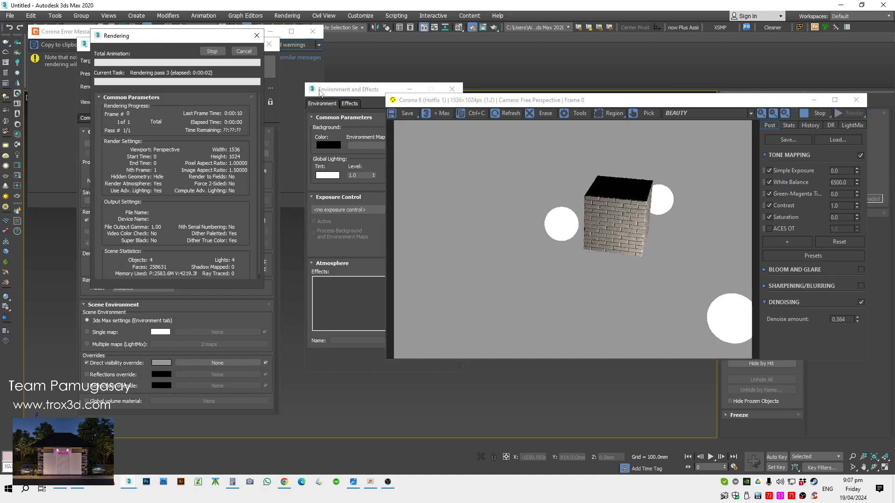
Step: Assign a Gradient map to the direct visibility override and start interactive rendering
{"action": "left_click", "coordinate": [187, 363]}
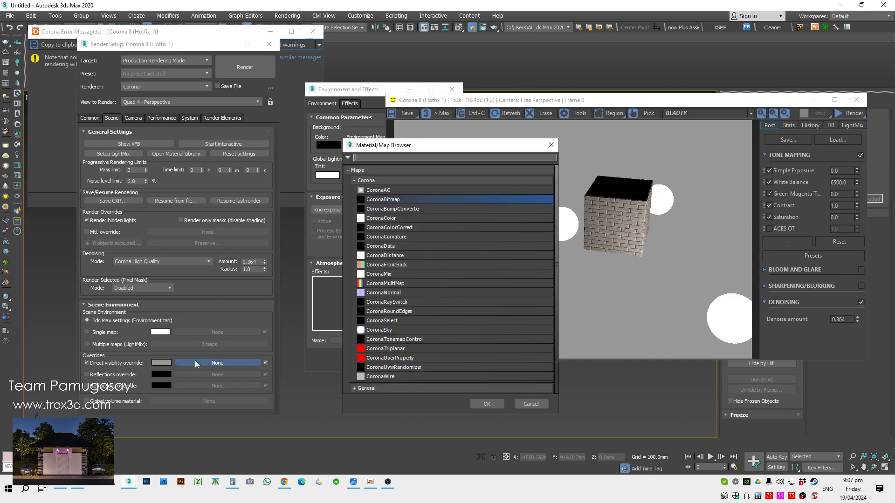
{"action": "left_click", "coordinate": [373, 181]}
{"action": "left_click", "coordinate": [367, 192]}
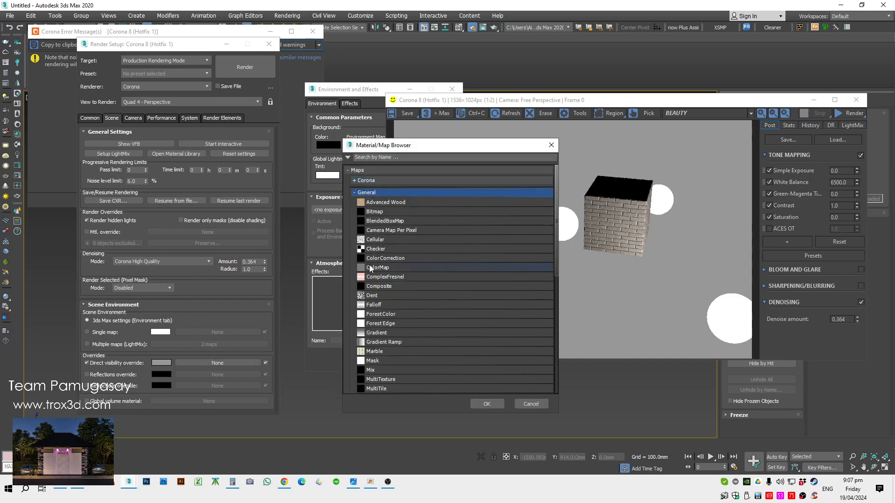
{"action": "left_click", "coordinate": [378, 333]}
{"action": "double_click", "coordinate": [379, 334]}
{"action": "right_click", "coordinate": [846, 113]}
{"action": "left_click", "coordinate": [845, 124]}
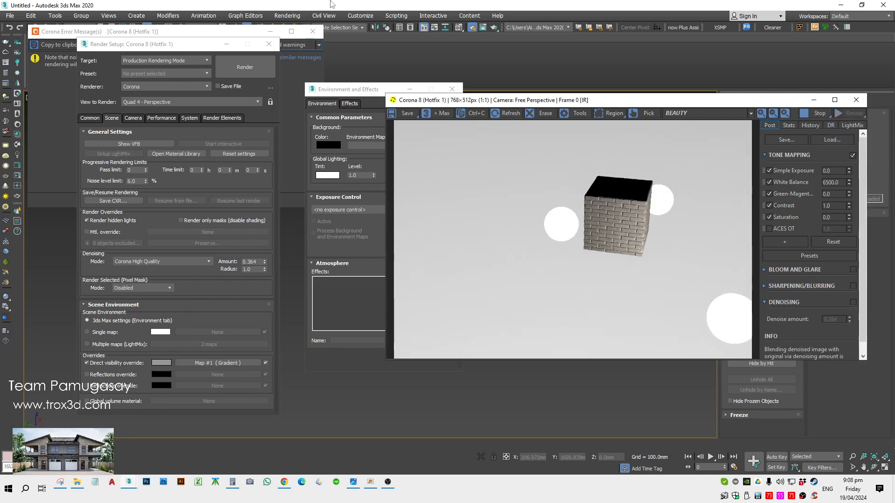
Step: Place the override's gradient map in the yellow sample slot of the Material Editor for editing
{"action": "key", "text": "m"}
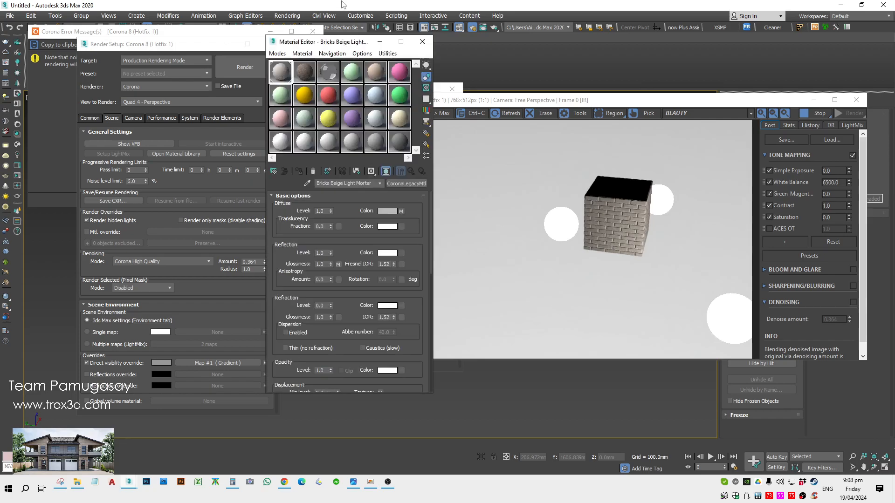
{"action": "left_click_drag", "start_coordinate": [217, 363], "coordinate": [310, 101]}
{"action": "left_click", "coordinate": [337, 249]}
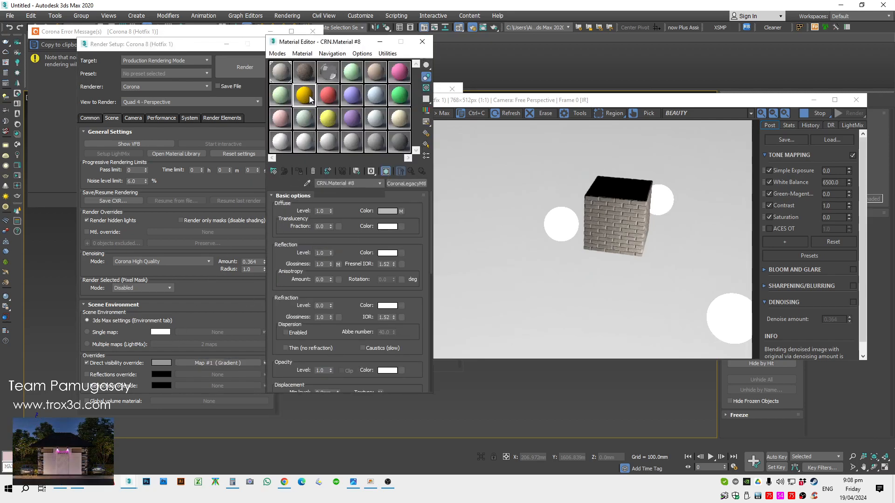
Step: Copy the gradient's black Color #1 to Color #2 and Color #3
{"action": "left_click_drag", "start_coordinate": [163, 334], "coordinate": [314, 335]}
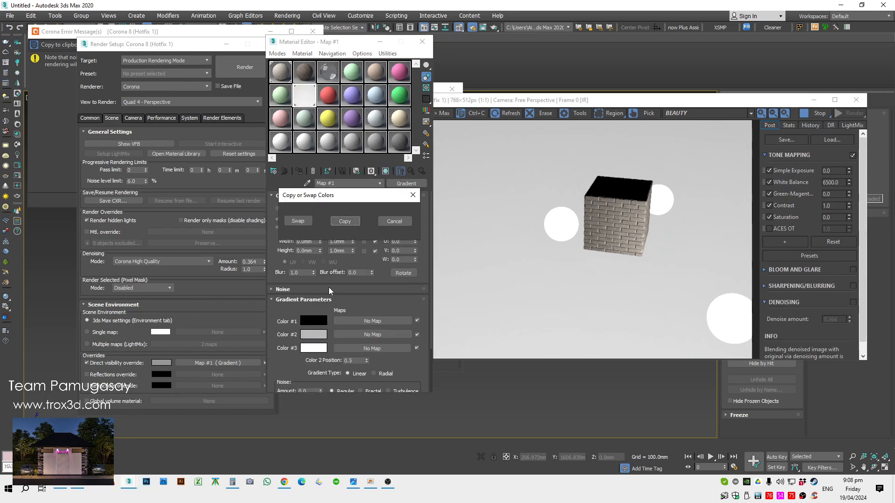
{"action": "left_click", "coordinate": [344, 221]}
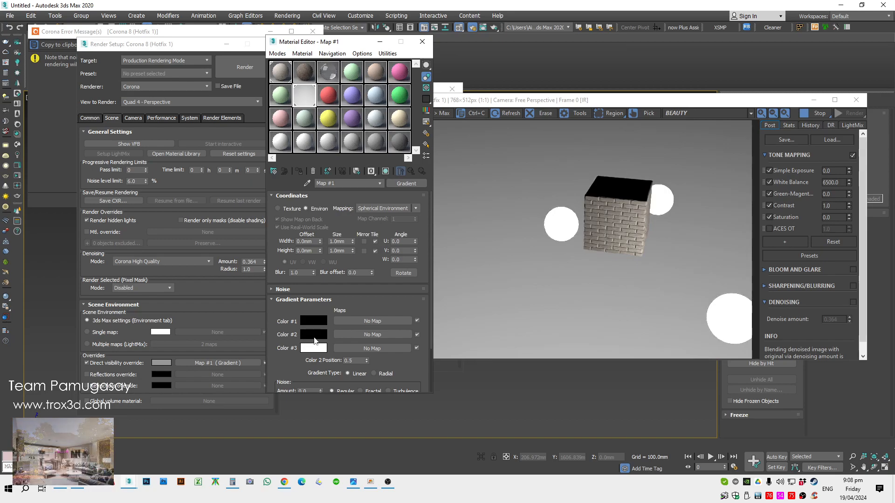
{"action": "left_click_drag", "start_coordinate": [318, 348], "coordinate": [317, 347]}
{"action": "left_click", "coordinate": [344, 221]}
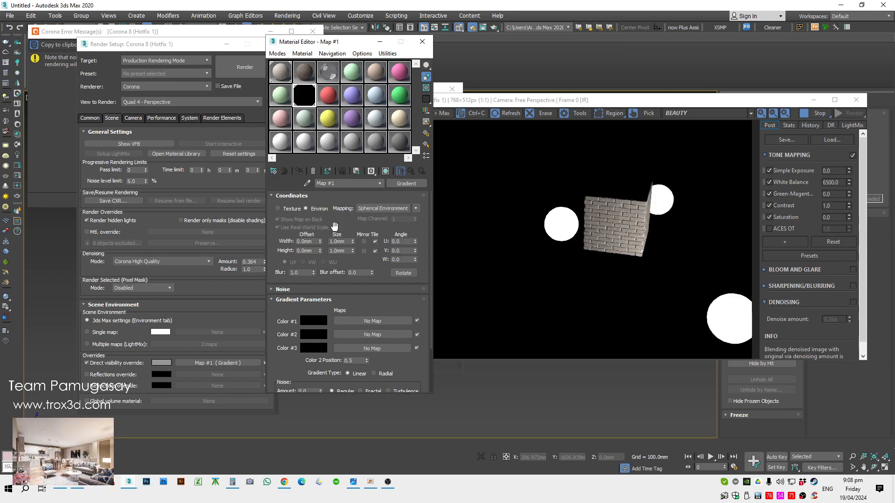
Step: Set the gradient's Color #3 to magenta, then lighten it to a pink with RGB 223, 92, 235
{"action": "left_click", "coordinate": [319, 349]}
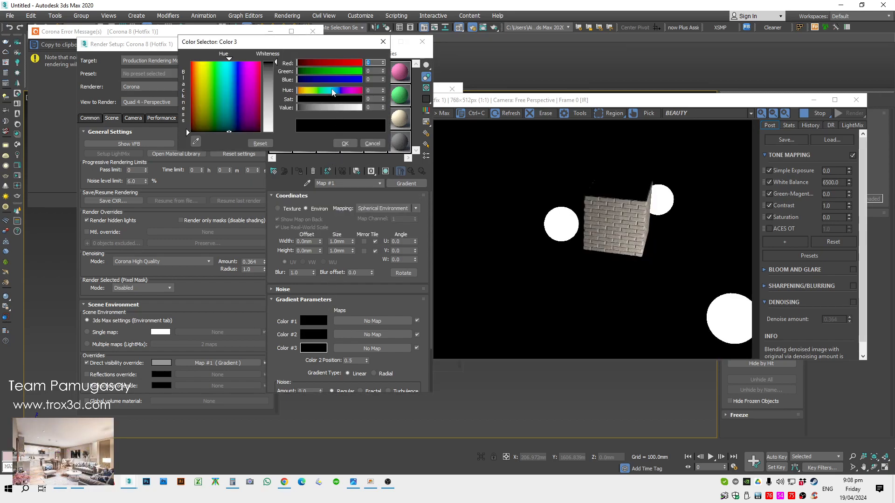
{"action": "left_click", "coordinate": [248, 70]}
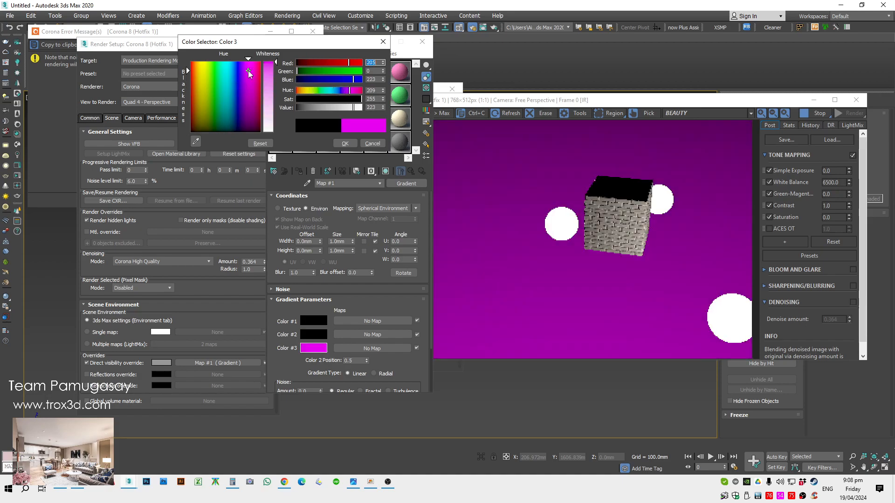
{"action": "left_click", "coordinate": [345, 144]}
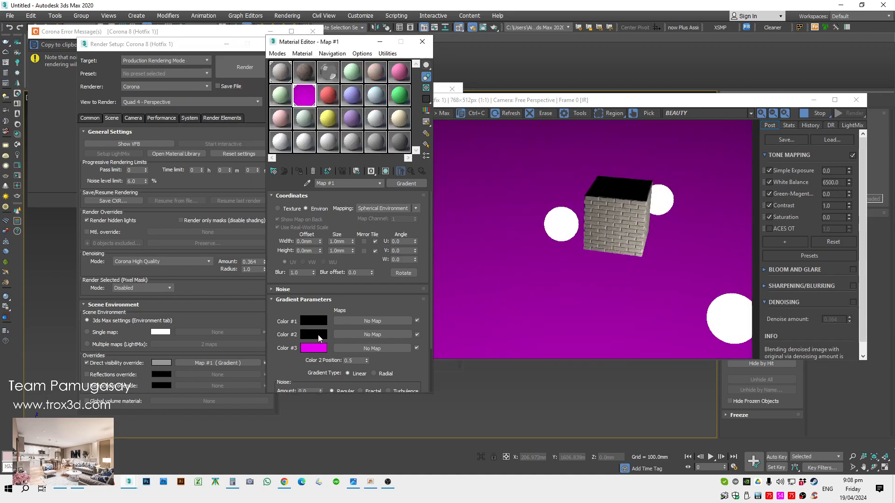
{"action": "left_click", "coordinate": [317, 349]}
{"action": "left_click", "coordinate": [270, 88]}
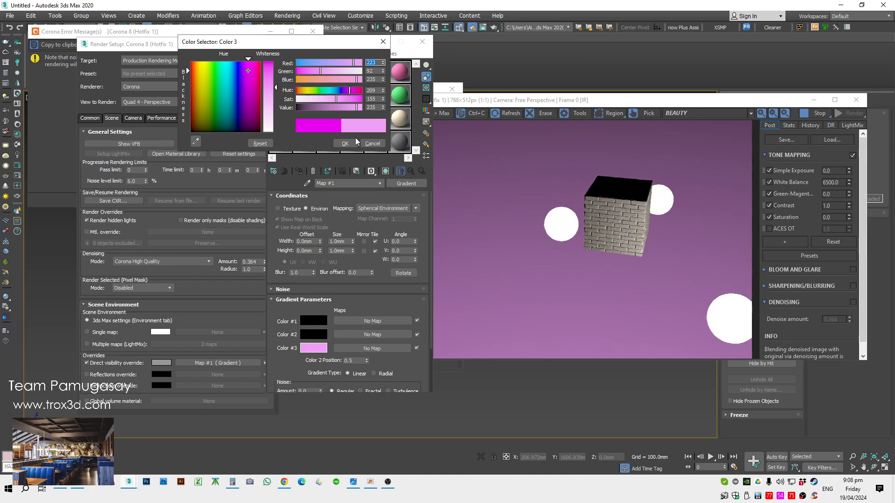
{"action": "left_click", "coordinate": [357, 141]}
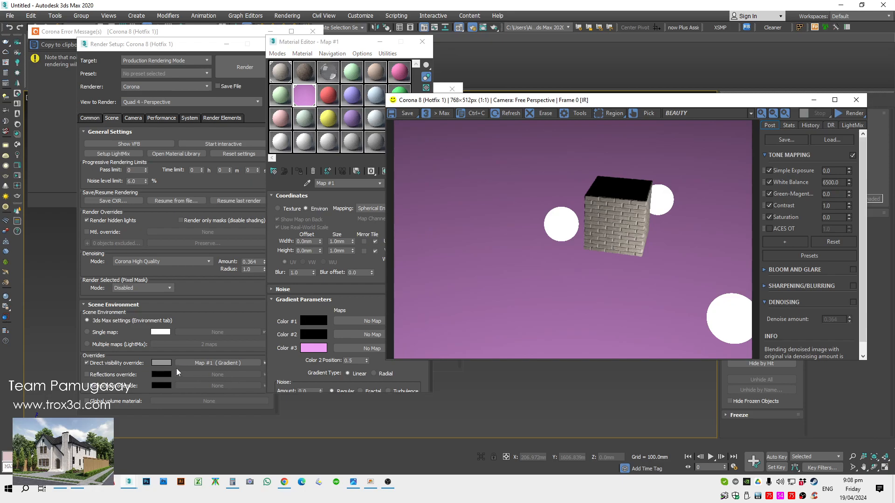
Step: Turn off the direct visibility override and enable the global volume material
{"action": "left_click", "coordinate": [87, 362]}
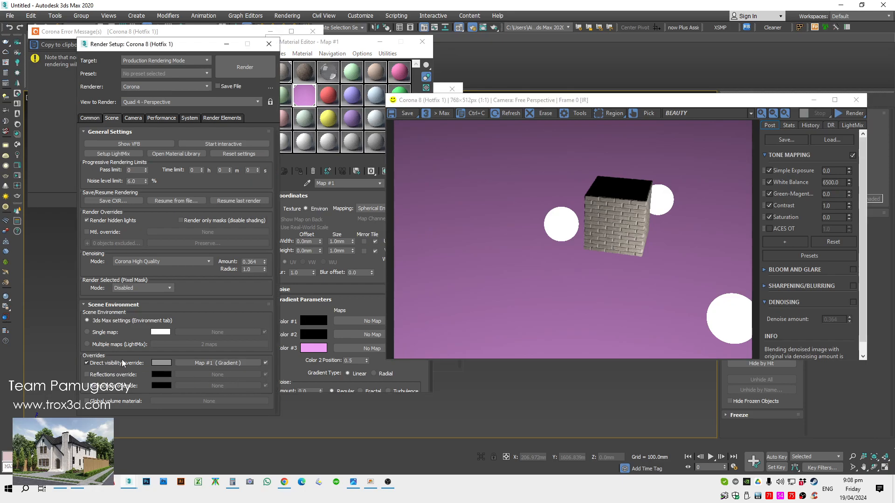
{"action": "left_click", "coordinate": [86, 363]}
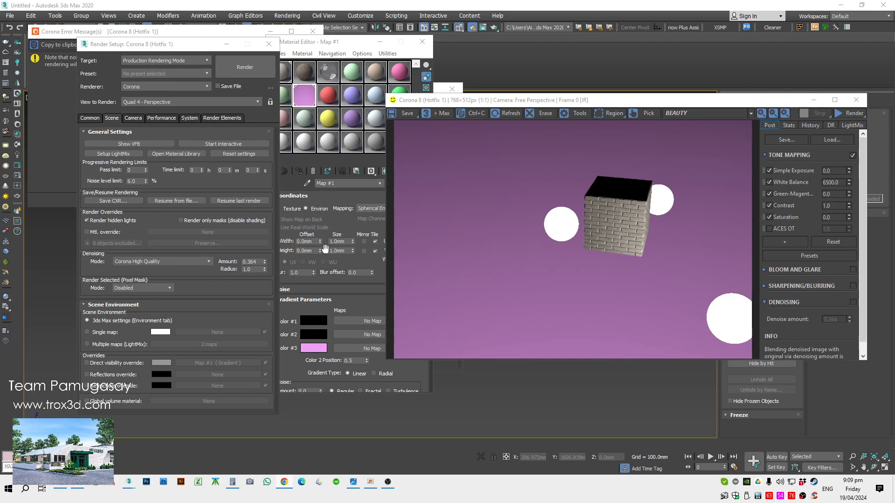
{"action": "left_click", "coordinate": [120, 402]}
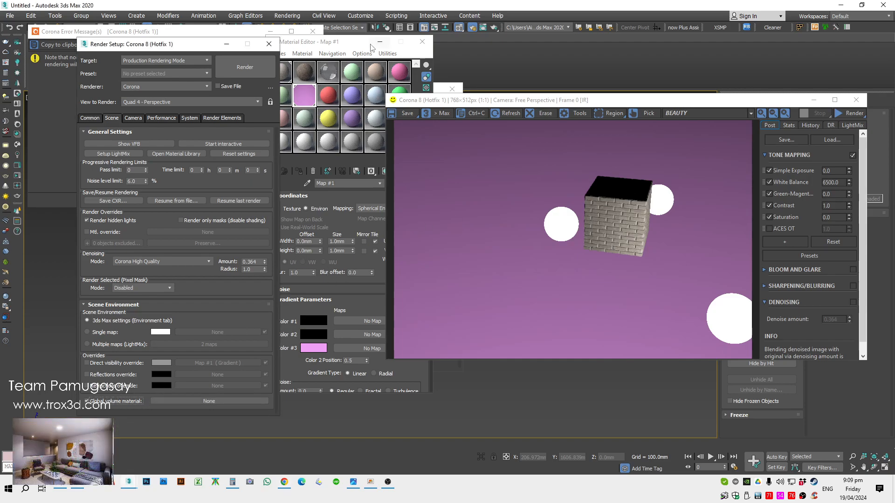
Step: Change the red sample material CRN.Material #9 to CoronaVolumeMtl and assign it as the global volume material
{"action": "left_click", "coordinate": [350, 42]}
{"action": "left_click", "coordinate": [329, 96]}
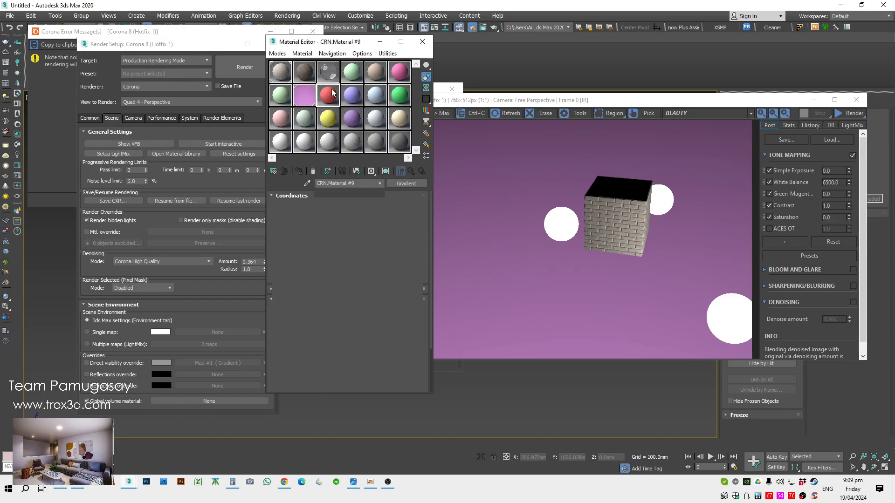
{"action": "left_click", "coordinate": [414, 186]}
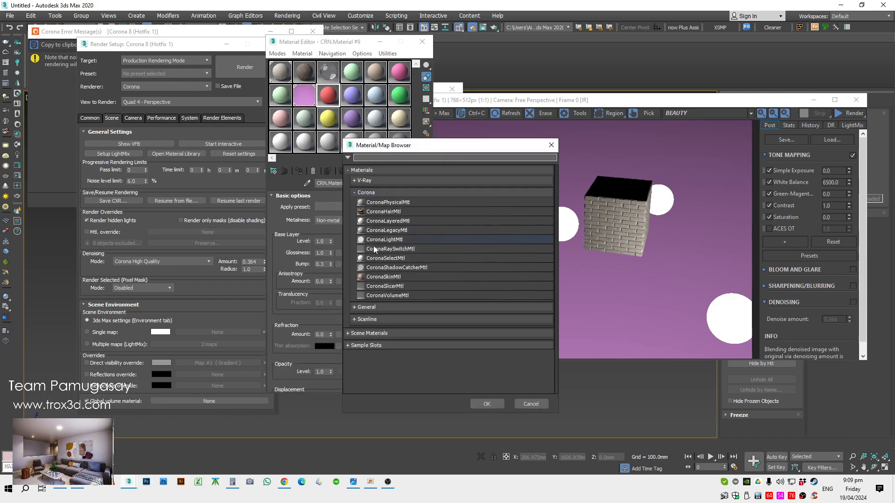
{"action": "double_click", "coordinate": [393, 296]}
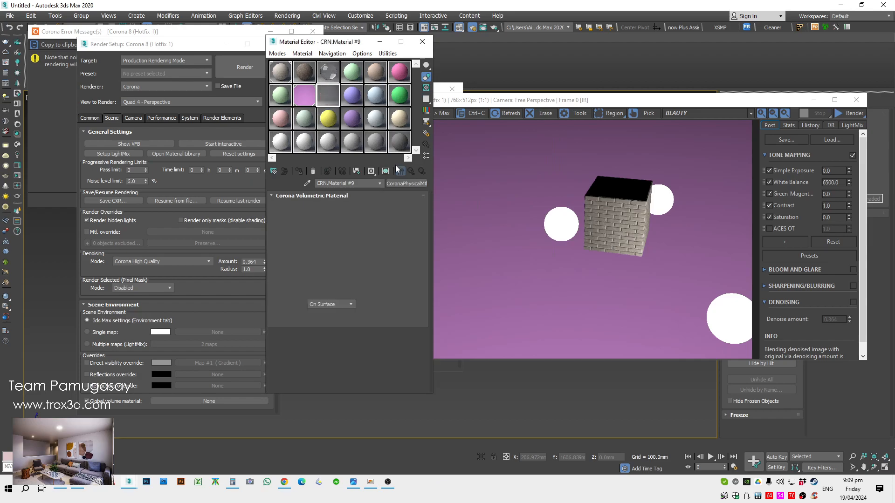
{"action": "left_click_drag", "start_coordinate": [234, 253], "coordinate": [192, 400]}
{"action": "left_click", "coordinate": [158, 259]}
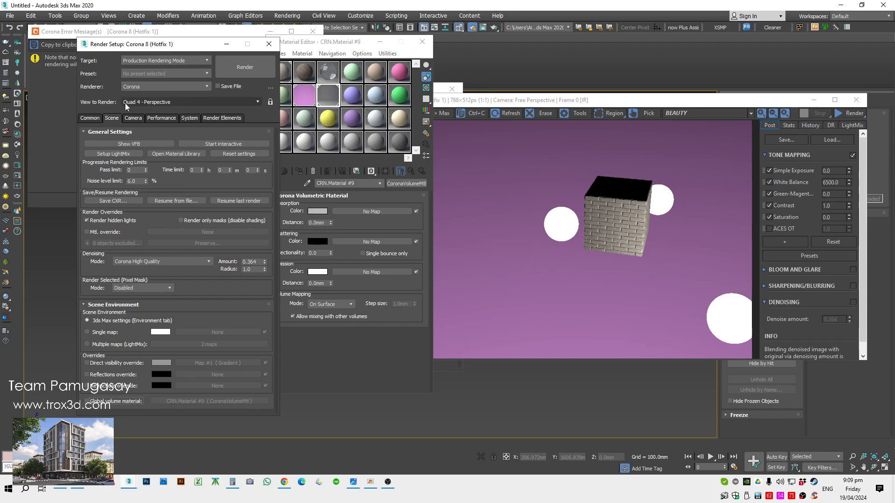
Step: Show the camera render settings and close the frame buffer, Material Editor and environment windows
{"action": "left_click", "coordinate": [133, 119]}
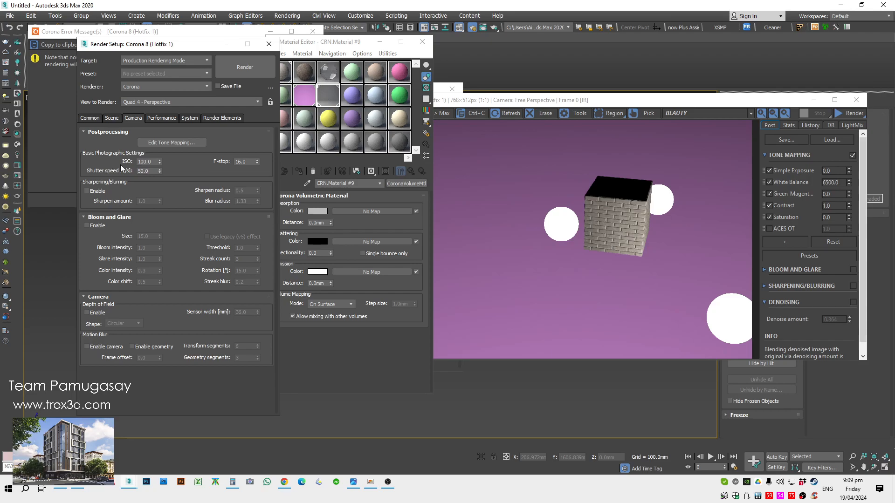
{"action": "left_click", "coordinate": [856, 100]}
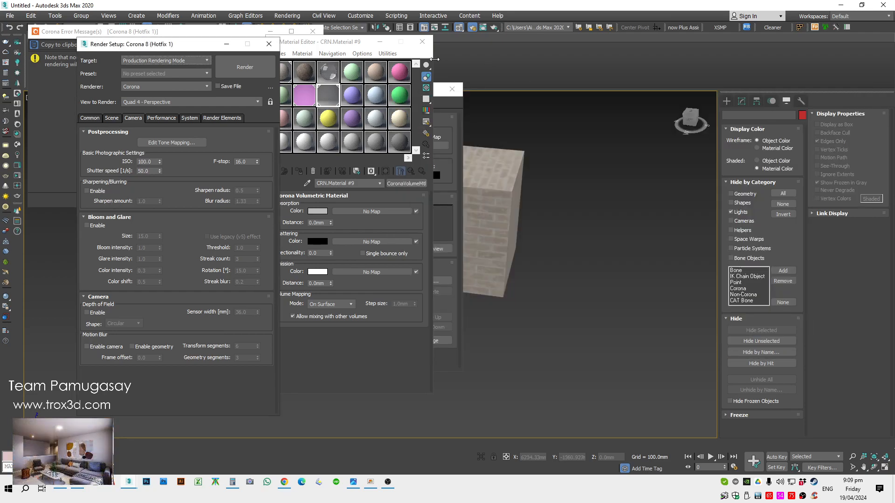
{"action": "left_click", "coordinate": [422, 41]}
{"action": "left_click", "coordinate": [451, 89]}
{"action": "scroll", "coordinate": [583, 163], "scroll_direction": "down", "scroll_amount": 4}
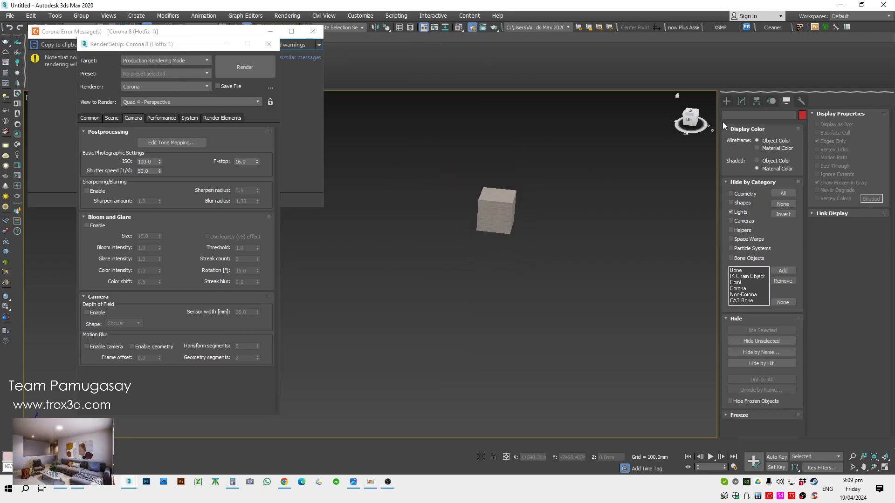
Step: Create a targeted CoronaCam in the top view, placed south-east of the brick cube and aimed at it, about 8023 mm target distance
{"action": "key", "text": "t"}
{"action": "left_click", "coordinate": [726, 100]}
{"action": "scroll", "coordinate": [591, 234], "scroll_direction": "down", "scroll_amount": 2}
{"action": "left_click", "coordinate": [757, 115]}
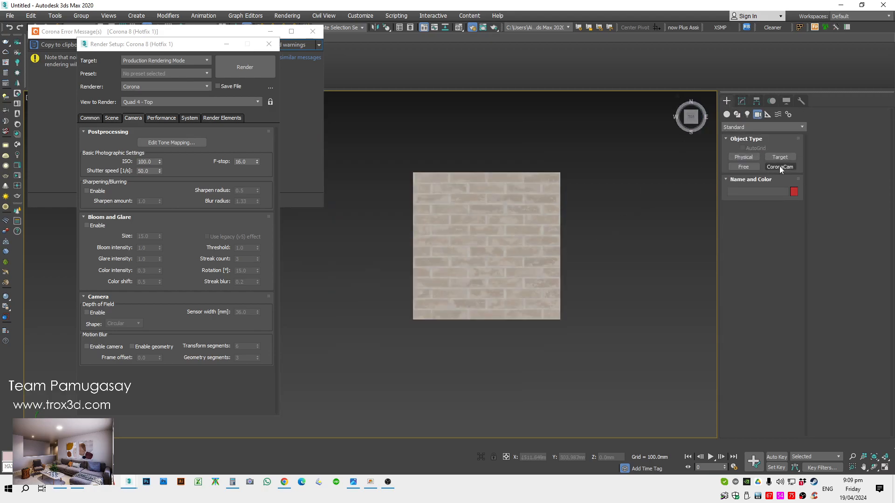
{"action": "left_click", "coordinate": [780, 167]}
{"action": "scroll", "coordinate": [513, 322], "scroll_direction": "down", "scroll_amount": 4}
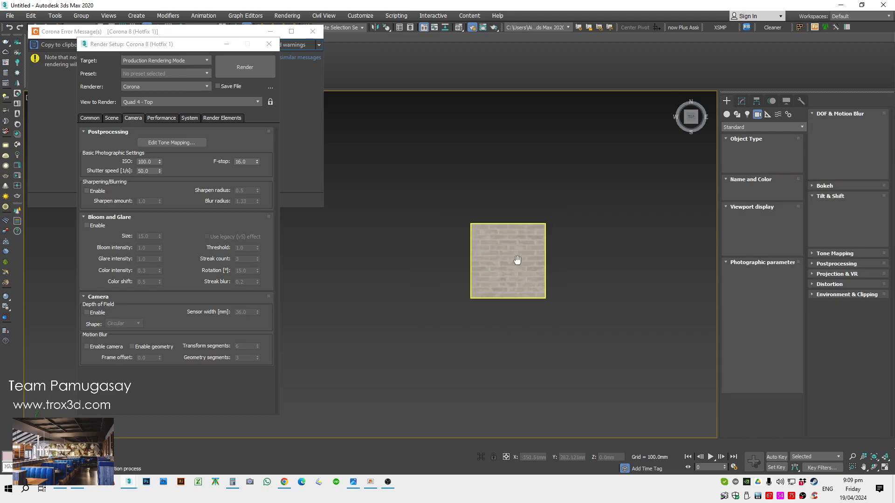
{"action": "left_click_drag", "start_coordinate": [623, 402], "coordinate": [487, 248]}
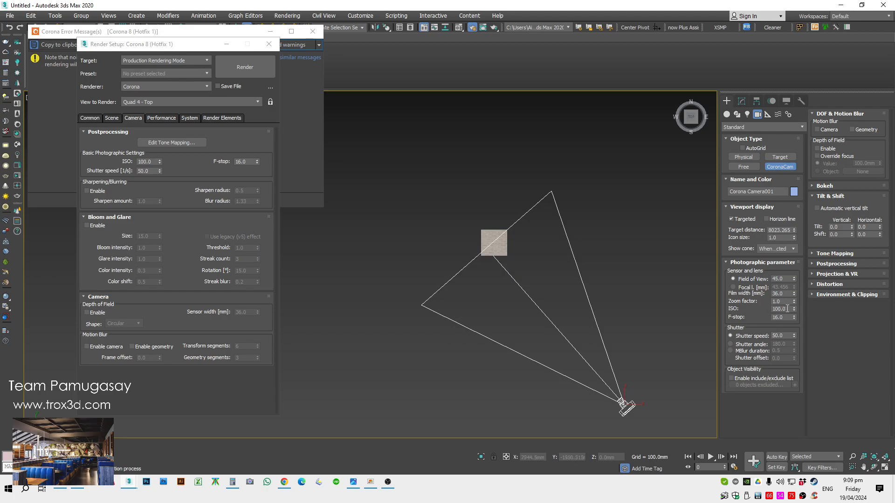
{"action": "right_click", "coordinate": [497, 332]}
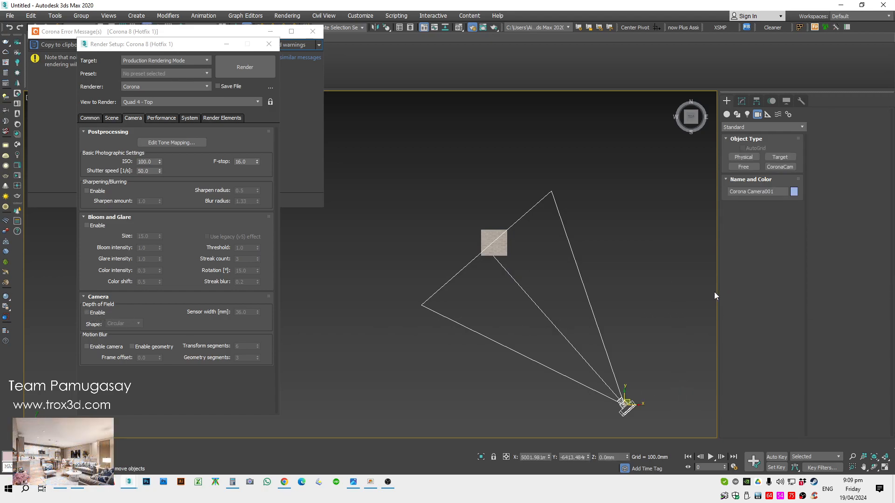
Step: Review the new camera's parameters and depth-of-field options, the Corona performance settings and the system settings
{"action": "left_click", "coordinate": [742, 101]}
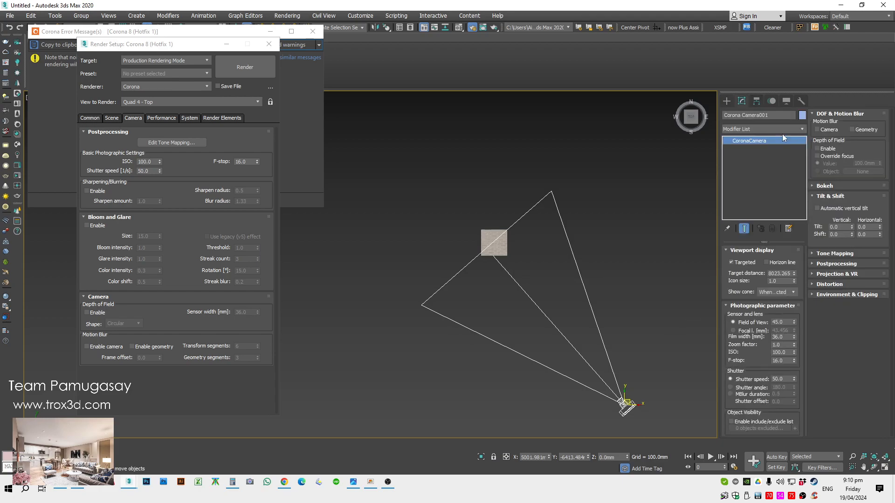
{"action": "left_click", "coordinate": [829, 150]}
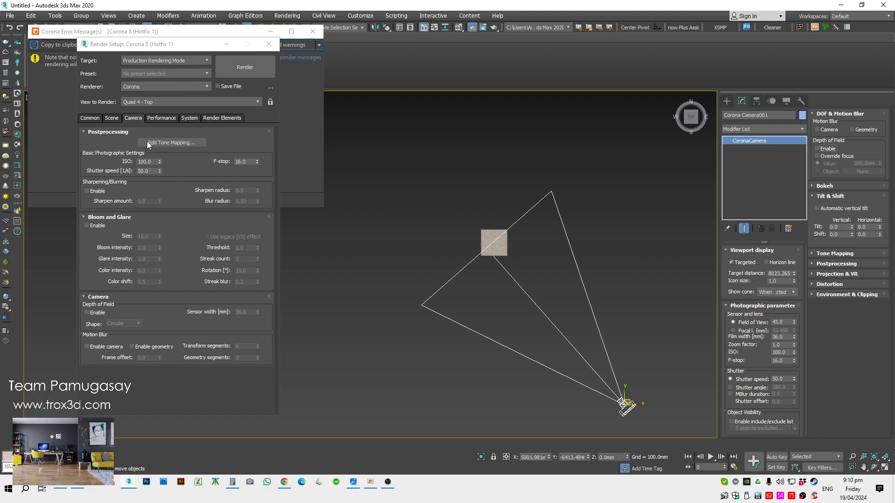
{"action": "left_click", "coordinate": [161, 117]}
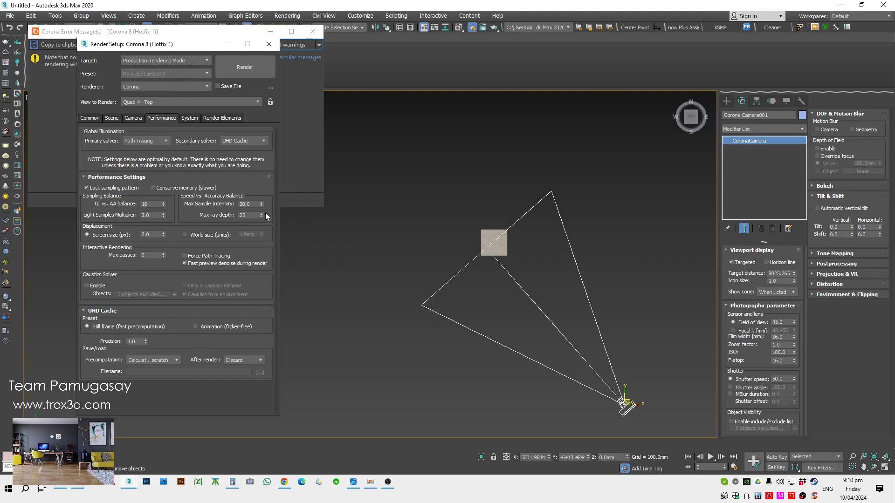
{"action": "left_click", "coordinate": [188, 118]}
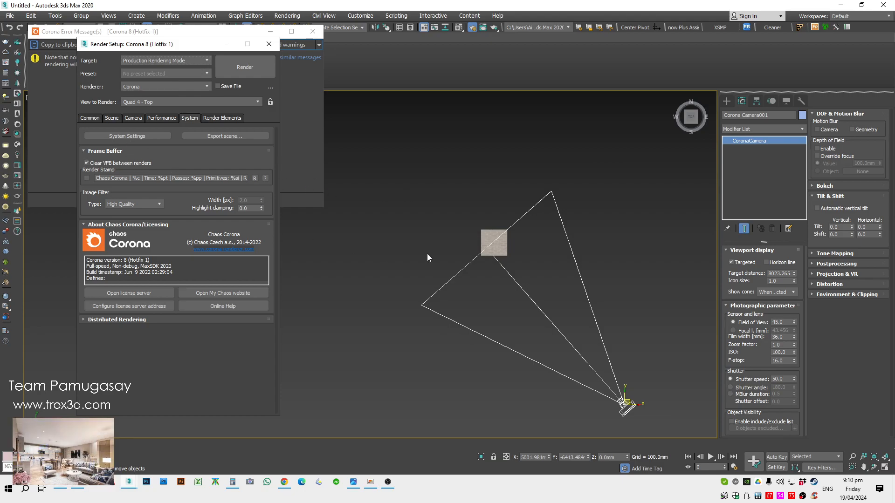
Step: Open the Corona frame buffer, run a test render of the top view and close the frame buffer
{"action": "left_click", "coordinate": [19, 167]}
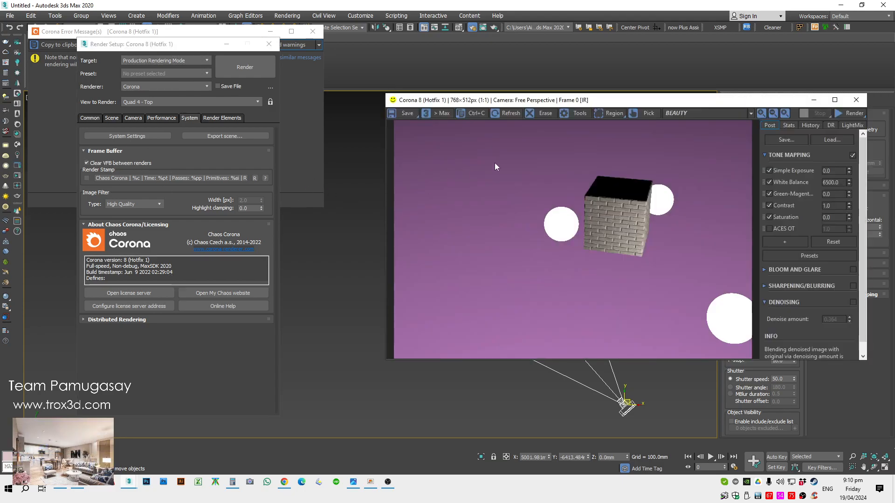
{"action": "left_click_drag", "start_coordinate": [568, 100], "coordinate": [426, 113]}
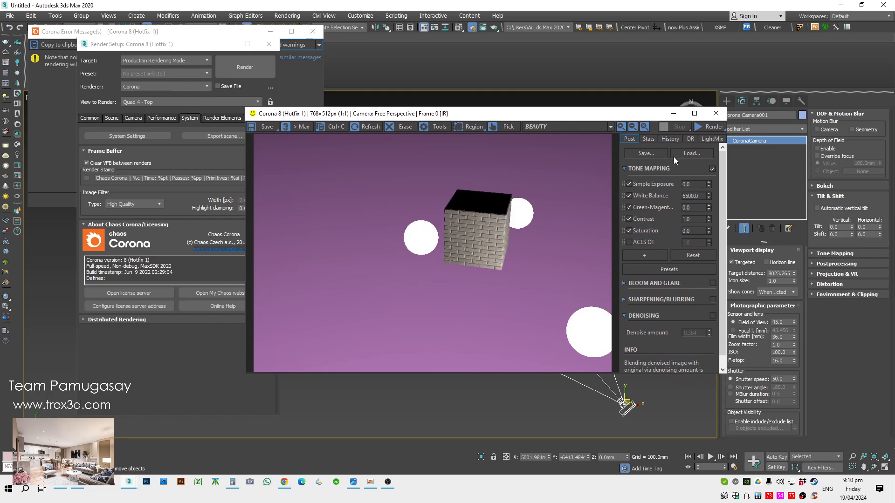
{"action": "mouse_move", "coordinate": [522, 117]}
{"action": "left_mouse_down"}
{"action": "mouse_move", "coordinate": [656, 60]}
{"action": "mouse_move", "coordinate": [639, 64]}
{"action": "mouse_move", "coordinate": [668, 66]}
{"action": "mouse_move", "coordinate": [518, 124]}
{"action": "left_mouse_up"}
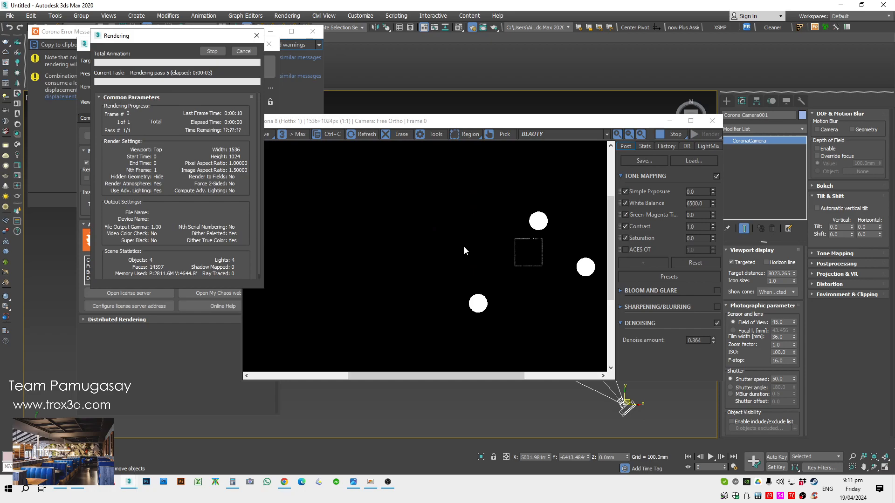
{"action": "left_click_drag", "start_coordinate": [639, 125], "coordinate": [620, 96]}
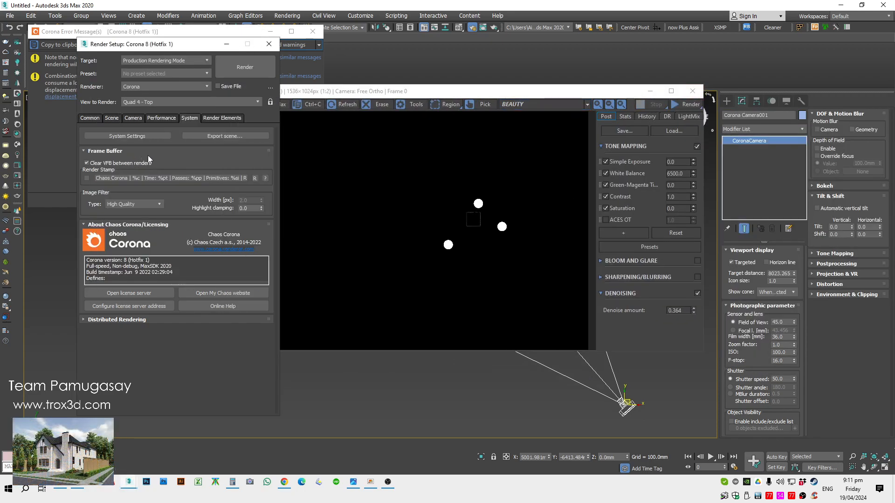
{"action": "left_click", "coordinate": [693, 91]}
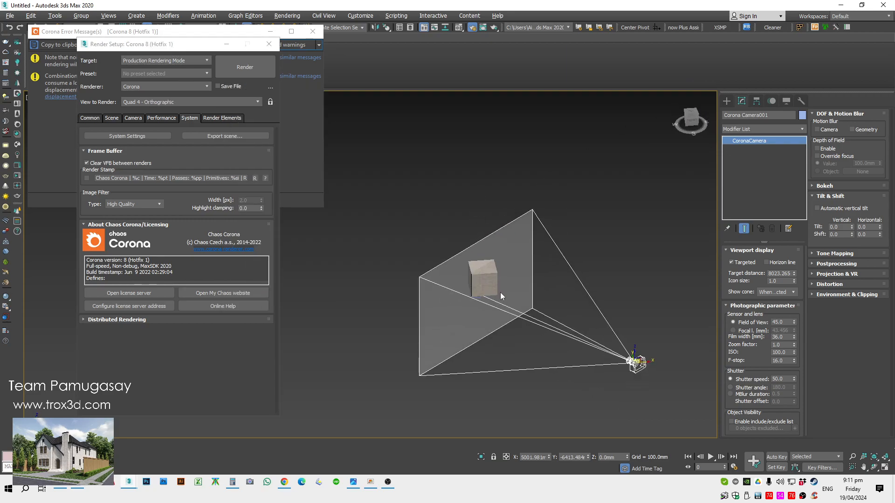
Step: Look through the Corona camera, shift it to frame the brick cube and show the safe frame
{"action": "key", "text": "c"}
{"action": "middle_click_drag", "start_coordinate": [422, 199], "coordinate": [409, 257]}
{"action": "key", "text": "shift+f"}
{"action": "key", "text": "shift+f"}
{"action": "key", "text": "shift+f"}
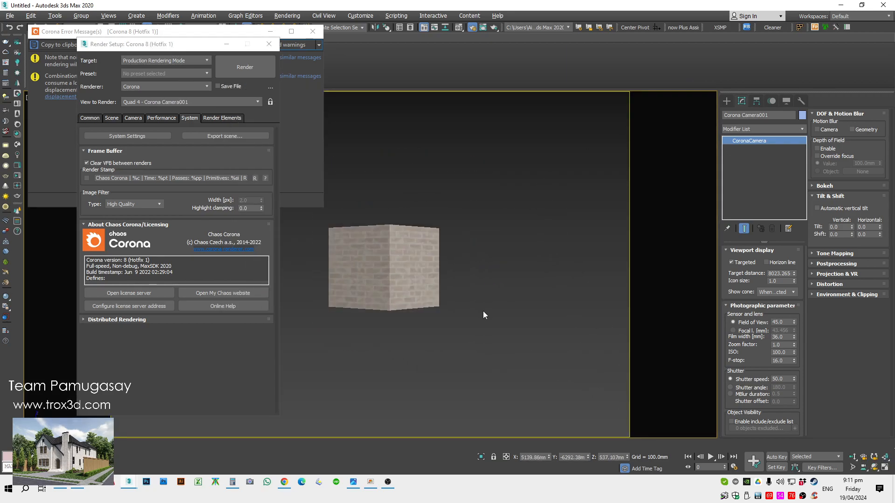
{"action": "key", "text": "shift+g"}
{"action": "key", "text": "shift+f"}
{"action": "key", "text": "shift+f"}
{"action": "key", "text": "shift+f"}
{"action": "key", "text": "shift+f"}
{"action": "key", "text": "shift+f"}
{"action": "key", "text": "shift+f"}
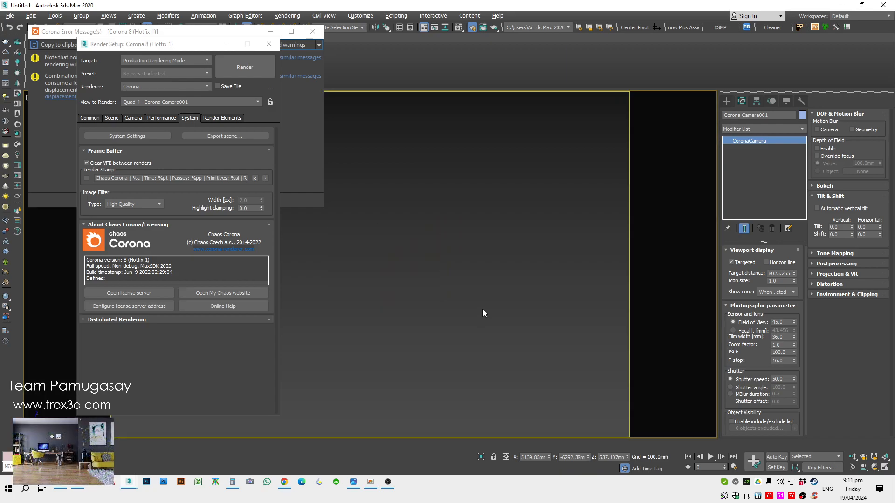
Step: Dolly the Corona camera closer to the brick cube, checking its placement from the top view, and centre the cube in the frame
{"action": "left_click", "coordinate": [852, 457]}
{"action": "left_click_drag", "start_coordinate": [451, 293], "coordinate": [455, 281]}
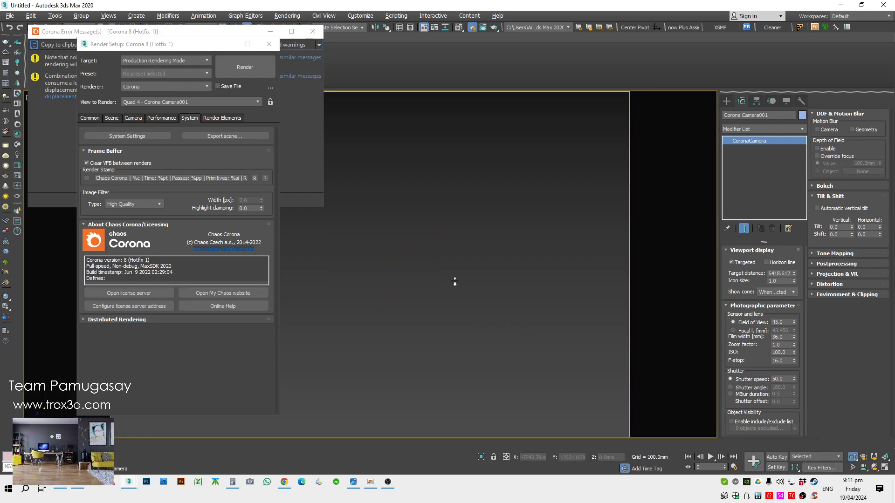
{"action": "right_click", "coordinate": [455, 282]}
{"action": "key", "text": "t"}
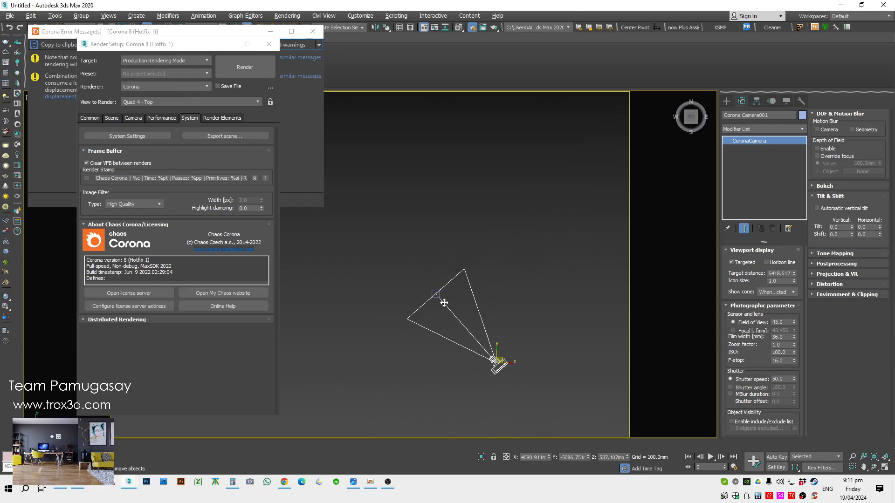
{"action": "left_click", "coordinate": [394, 236]}
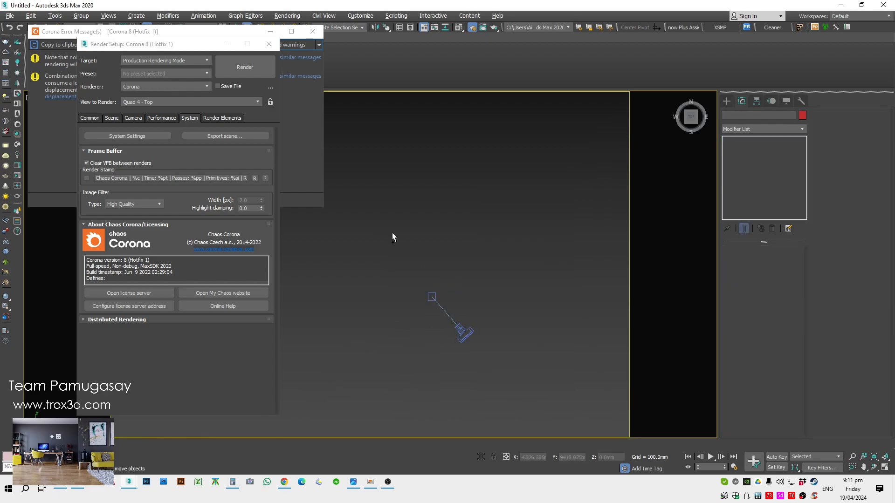
{"action": "left_click", "coordinate": [443, 290]}
{"action": "key", "text": "c"}
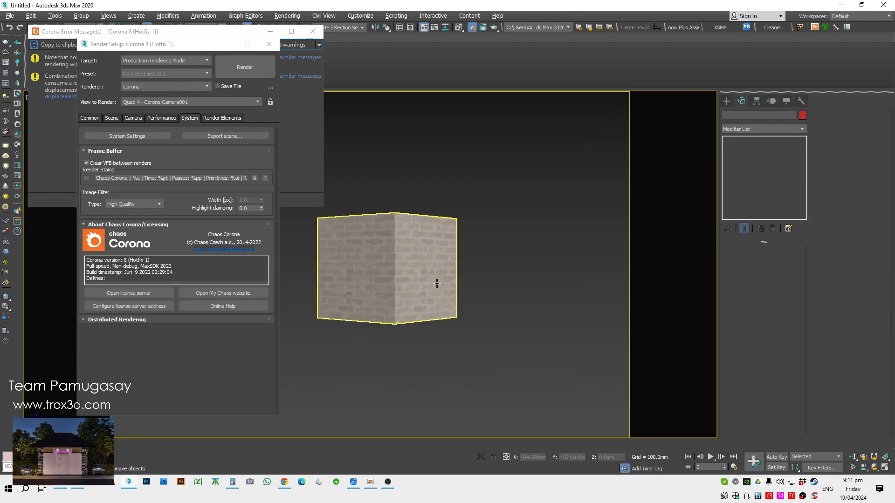
{"action": "left_click", "coordinate": [854, 458]}
{"action": "left_click_drag", "start_coordinate": [434, 319], "coordinate": [434, 300]}
{"action": "middle_click_drag", "start_coordinate": [429, 296], "coordinate": [416, 294]}
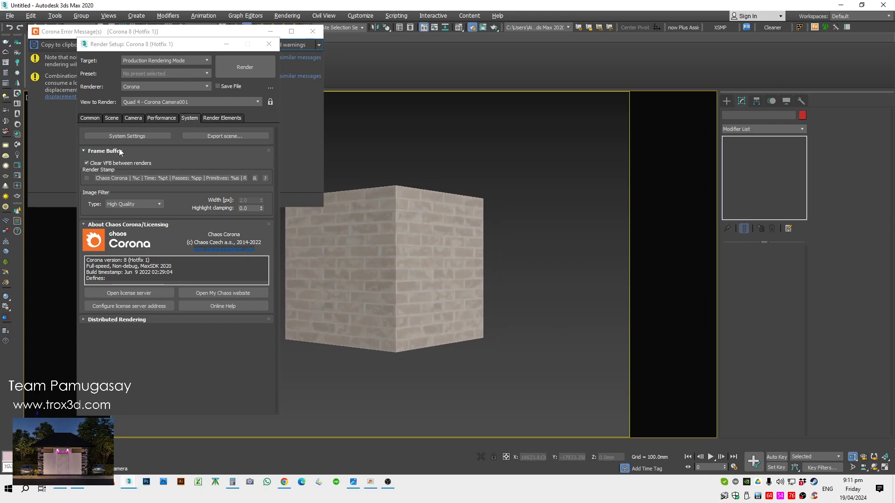
Step: Render the Corona camera view, stop it after a few passes and move the frame buffer clear of the render settings
{"action": "left_click", "coordinate": [245, 68]}
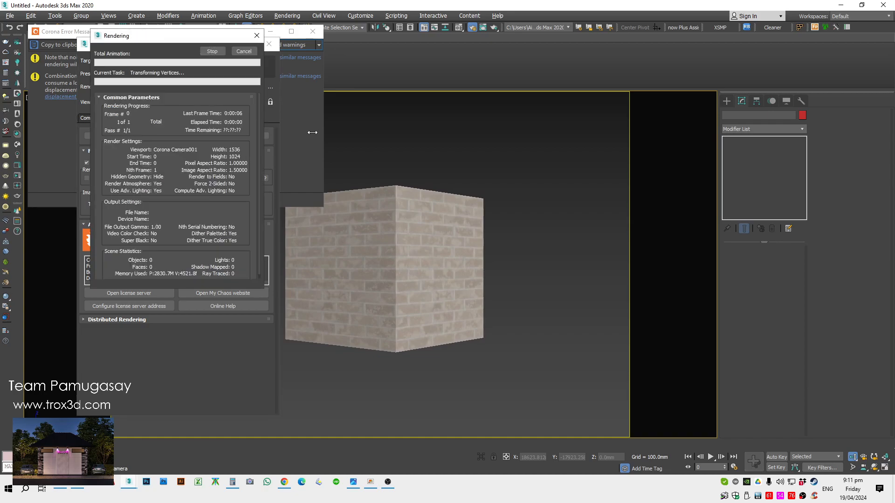
{"action": "left_click_drag", "start_coordinate": [420, 92], "coordinate": [411, 155]}
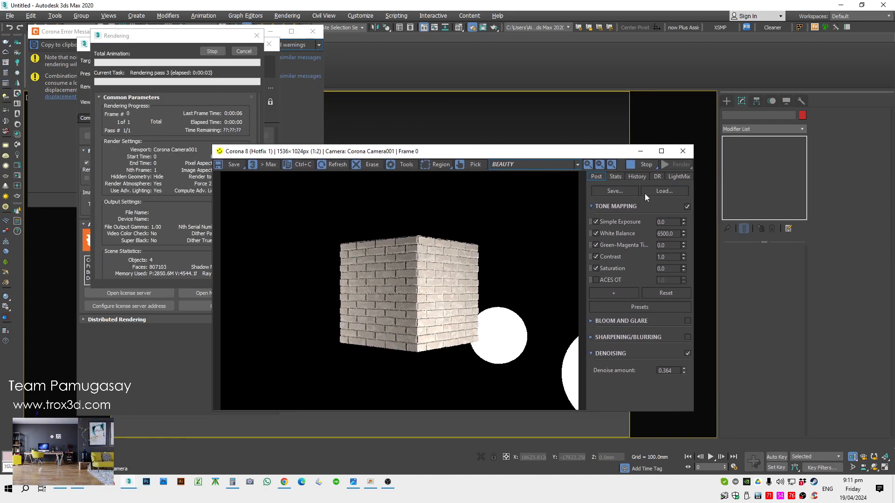
{"action": "left_click", "coordinate": [624, 164]}
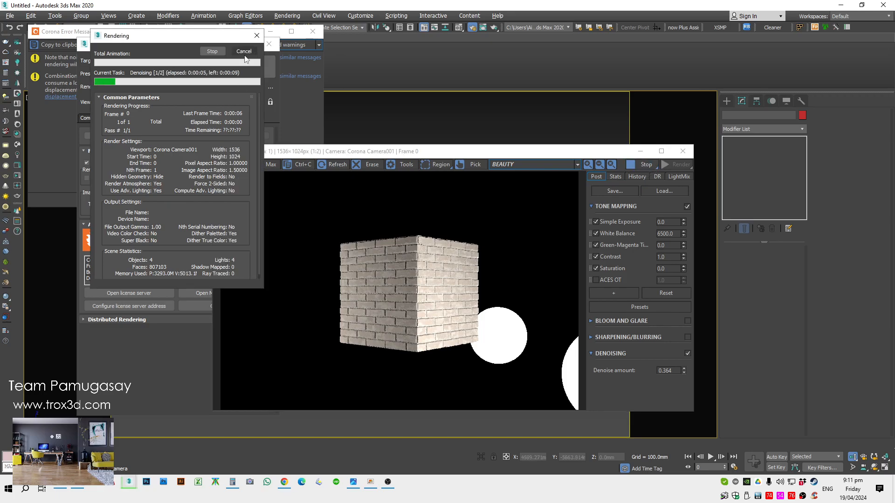
{"action": "left_click_drag", "start_coordinate": [344, 154], "coordinate": [391, 82]}
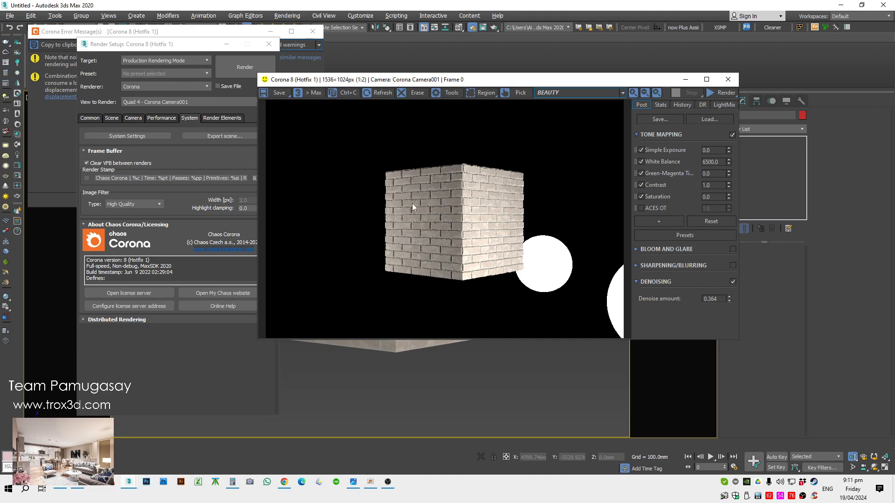
Step: Define a small render region over the left edge of the brick cube and render only that region
{"action": "left_click", "coordinate": [483, 93]}
{"action": "scroll", "coordinate": [383, 196], "scroll_direction": "up", "scroll_amount": 1}
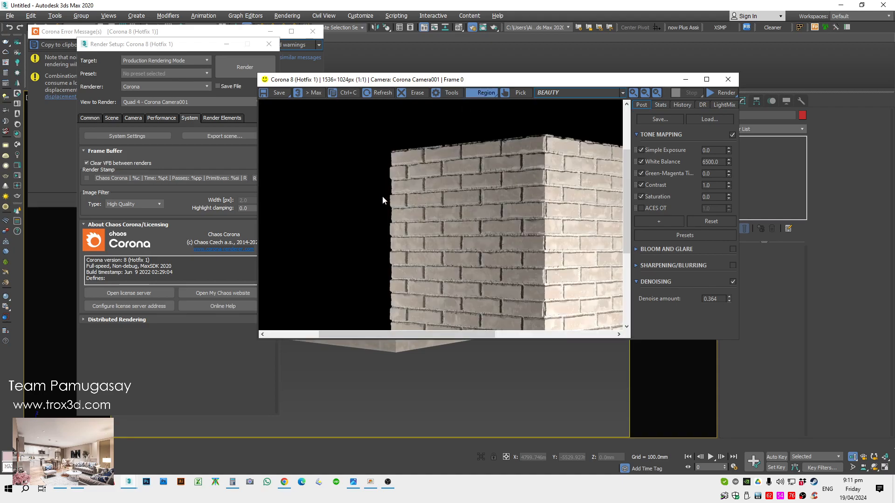
{"action": "left_click_drag", "start_coordinate": [419, 186], "coordinate": [313, 285]}
{"action": "scroll", "coordinate": [332, 262], "scroll_direction": "down", "scroll_amount": 1}
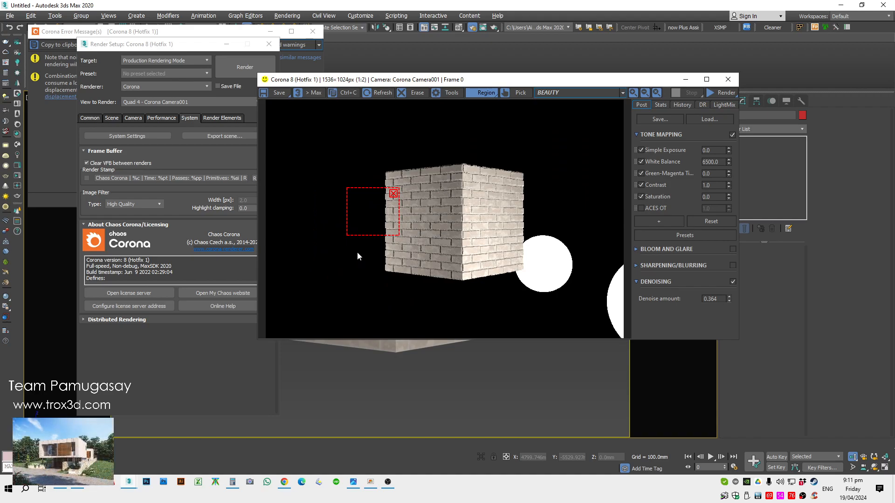
{"action": "left_click_drag", "start_coordinate": [385, 234], "coordinate": [377, 228]}
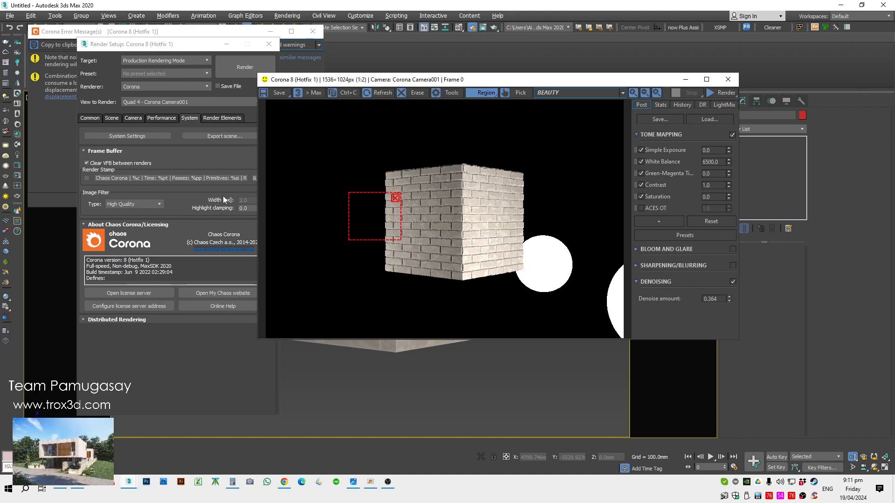
{"action": "left_click", "coordinate": [722, 93]}
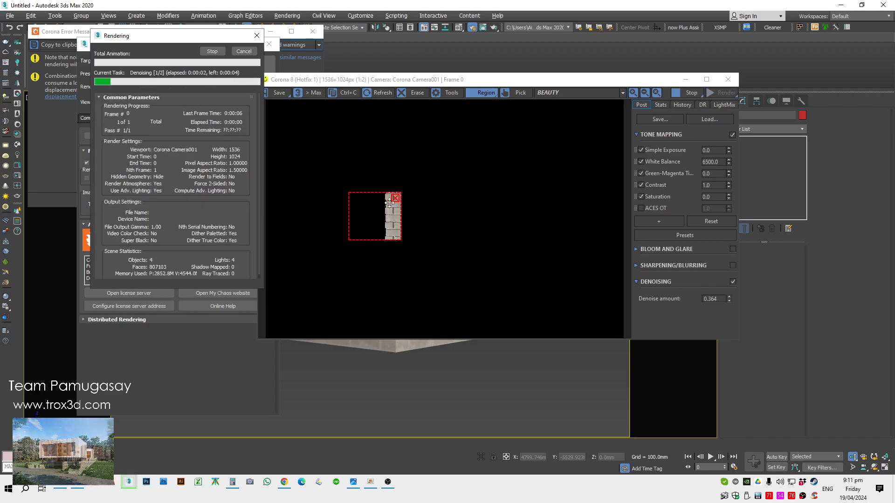
Step: Turn off Clear VFB between renders, remove the render region and re-render the full camera view, ending the render and its denoising early
{"action": "left_click", "coordinate": [206, 204]}
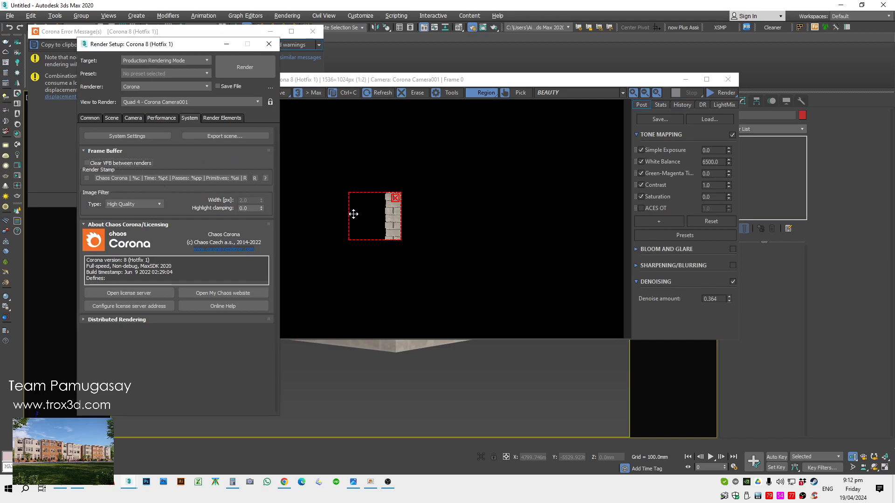
{"action": "left_click", "coordinate": [395, 197]}
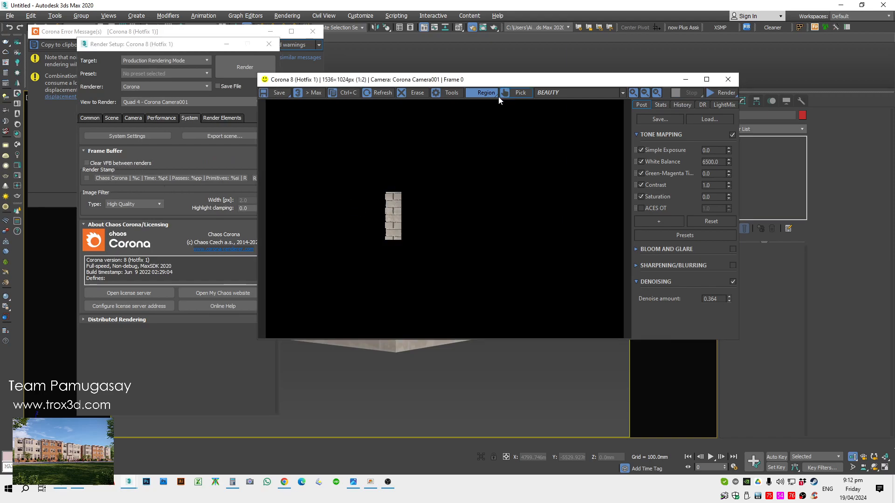
{"action": "left_click", "coordinate": [724, 93]}
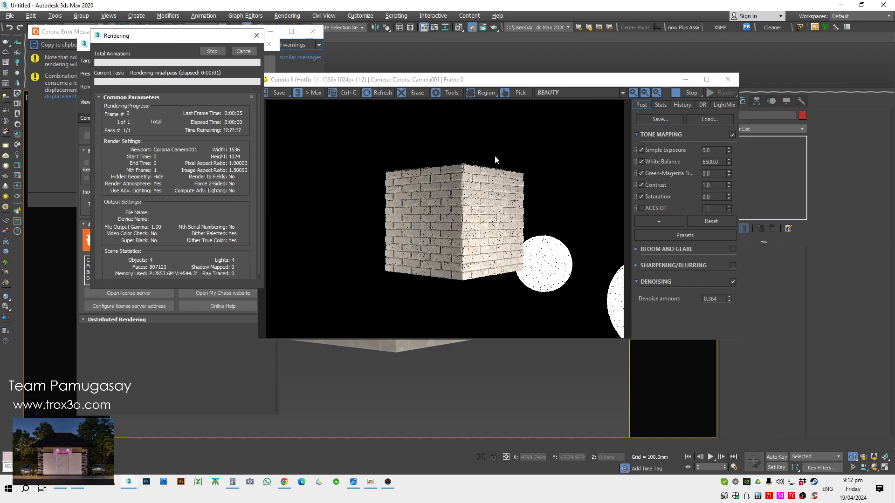
{"action": "left_click", "coordinate": [686, 94]}
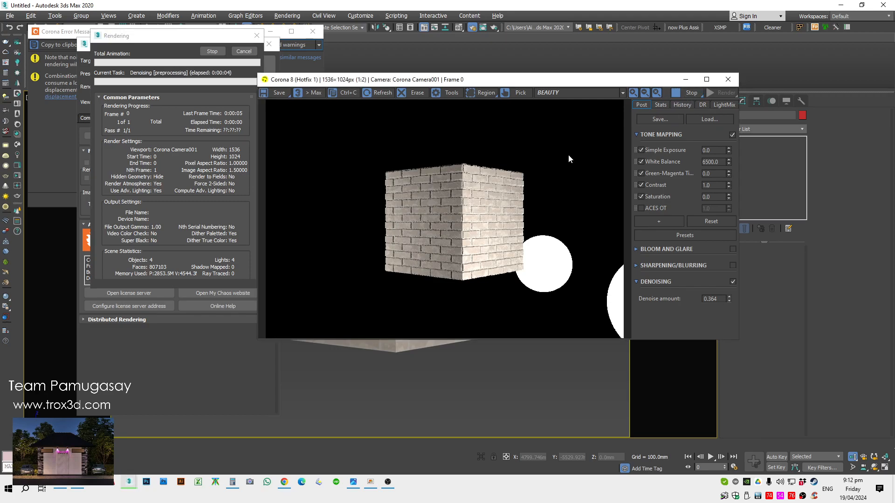
{"action": "left_click", "coordinate": [244, 51]}
{"action": "scroll", "coordinate": [498, 254], "scroll_direction": "up", "scroll_amount": 1}
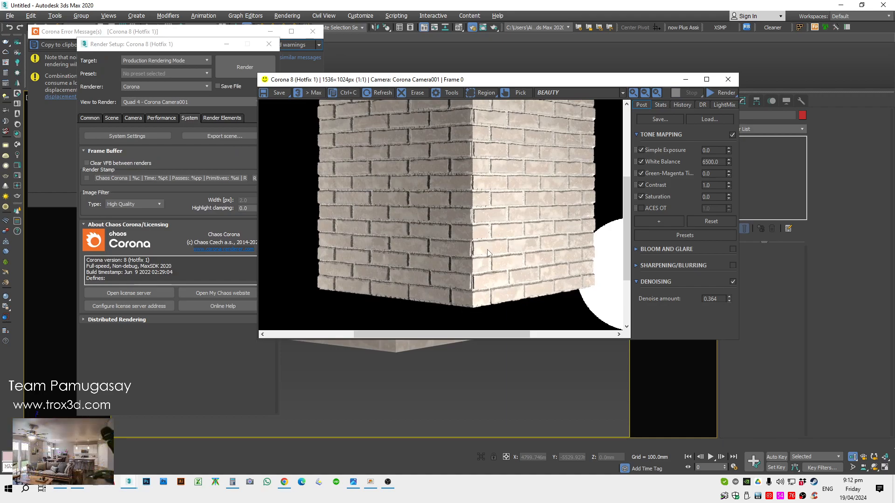
{"action": "scroll", "coordinate": [480, 253], "scroll_direction": "down", "scroll_amount": 1}
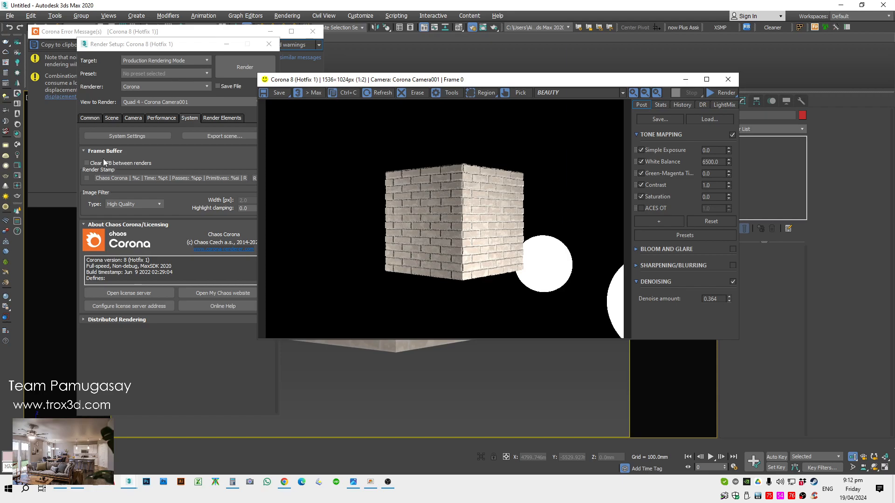
Step: Define a render region over the brick cube's upper-left edge, render only that region, and move the render settings clear of the frame buffer
{"action": "left_click", "coordinate": [483, 92]}
{"action": "left_click_drag", "start_coordinate": [425, 142], "coordinate": [346, 242]}
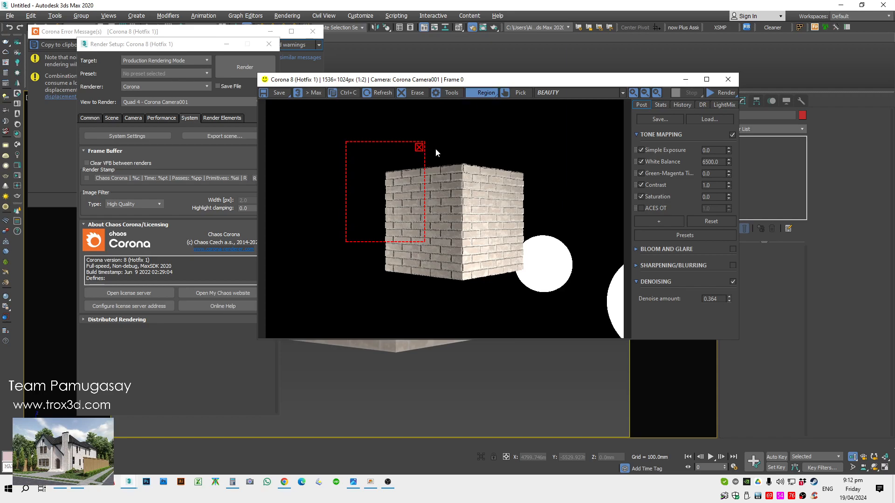
{"action": "left_click", "coordinate": [715, 95]}
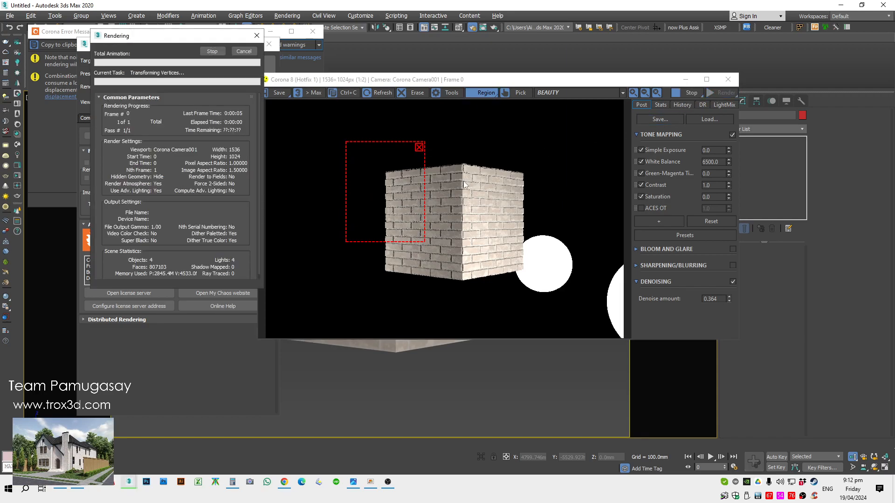
{"action": "left_click", "coordinate": [81, 277]}
{"action": "left_click_drag", "start_coordinate": [199, 46], "coordinate": [172, 72]}
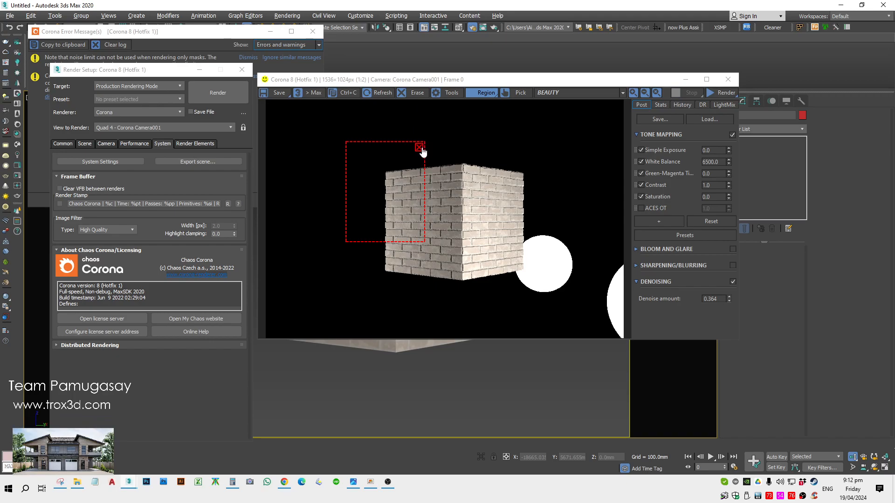
Step: Create a small box with AutoGrid on the left face of the brick cube in the camera view
{"action": "left_click_drag", "start_coordinate": [449, 82], "coordinate": [894, 422]}
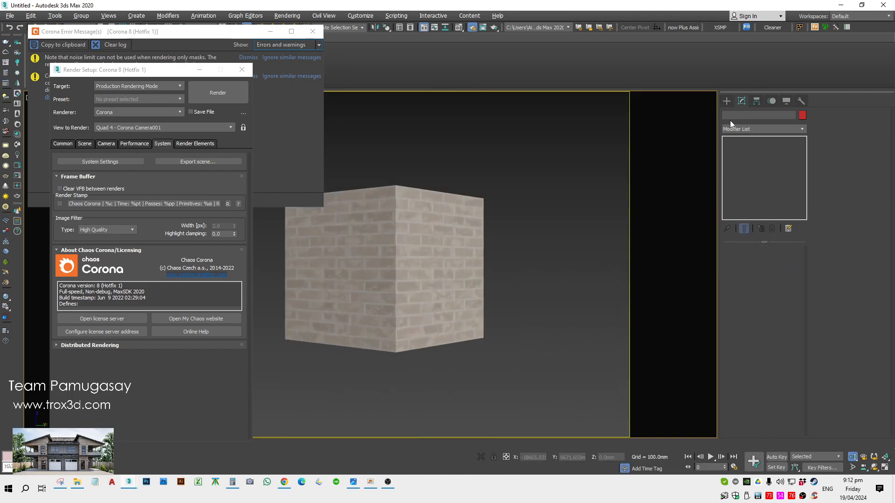
{"action": "left_click", "coordinate": [726, 101]}
{"action": "left_click", "coordinate": [727, 115]}
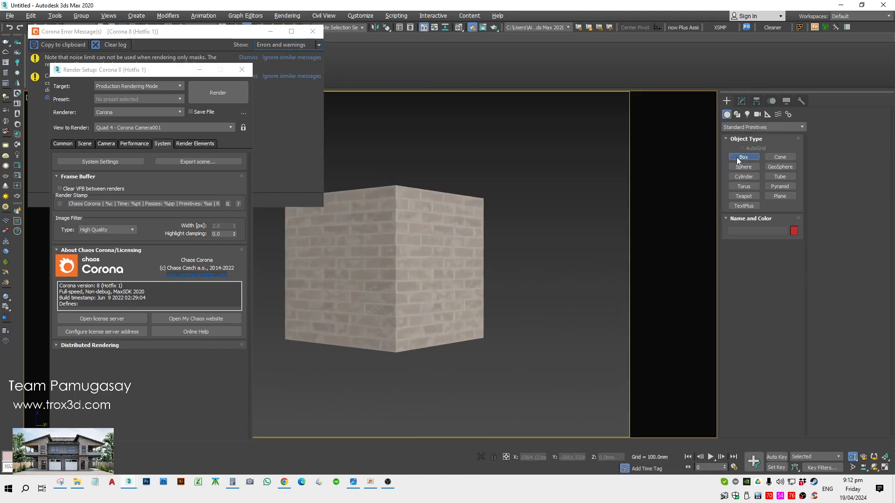
{"action": "left_click", "coordinate": [744, 157]}
{"action": "left_click", "coordinate": [742, 148]}
{"action": "left_click_drag", "start_coordinate": [335, 213], "coordinate": [262, 269]}
{"action": "left_click", "coordinate": [234, 267]}
{"action": "key", "text": "w"}
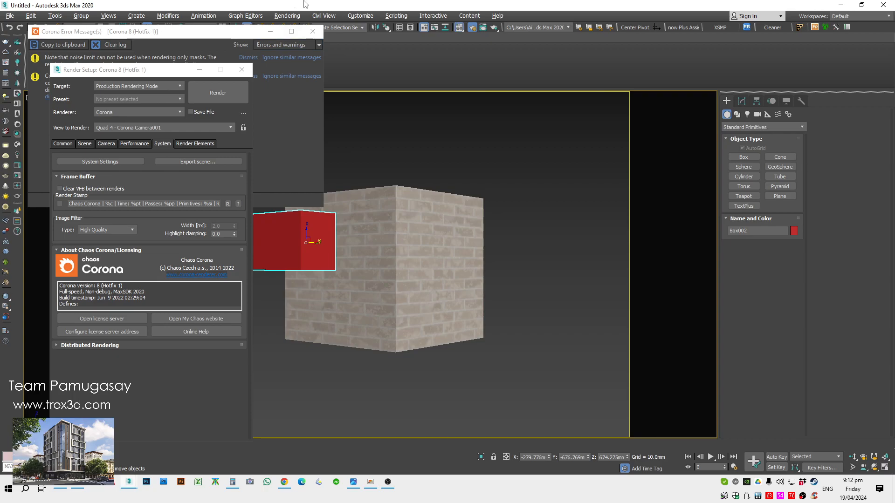
Step: Assign the Bricks Stained Worn Light Mortar material to the new small box and close the material editor
{"action": "key", "text": "m"}
{"action": "left_click", "coordinate": [304, 71]}
{"action": "left_click", "coordinate": [300, 172]}
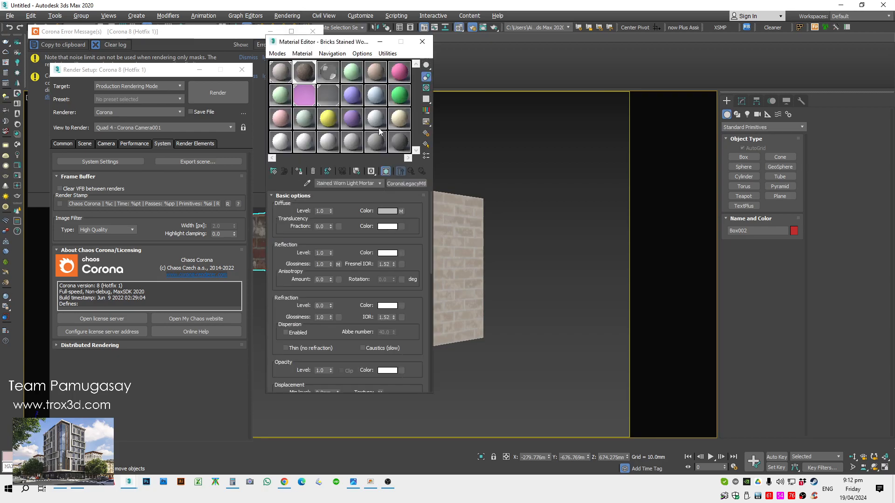
{"action": "left_click", "coordinate": [422, 41]}
Step: Reopen the frame buffer, enlarge the render region to surround the new box, render it and readjust the region's edges while rendering
{"action": "key", "text": "shift+q"}
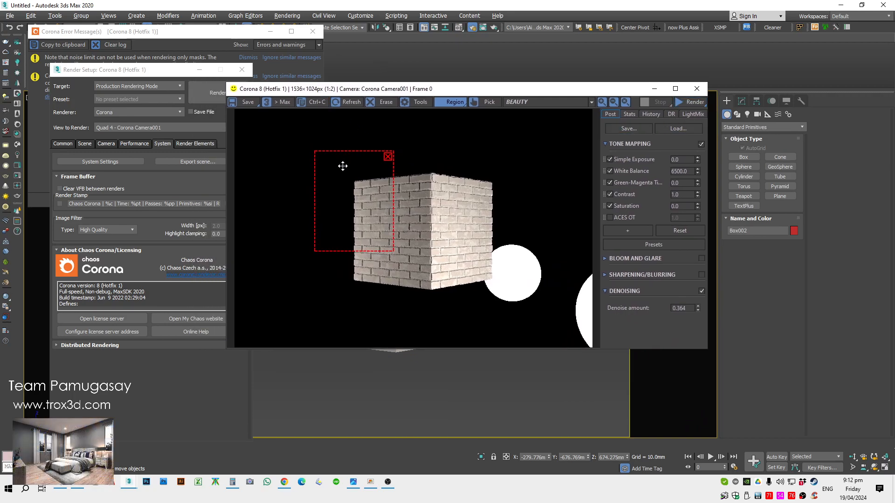
{"action": "left_click_drag", "start_coordinate": [315, 151], "coordinate": [264, 136]}
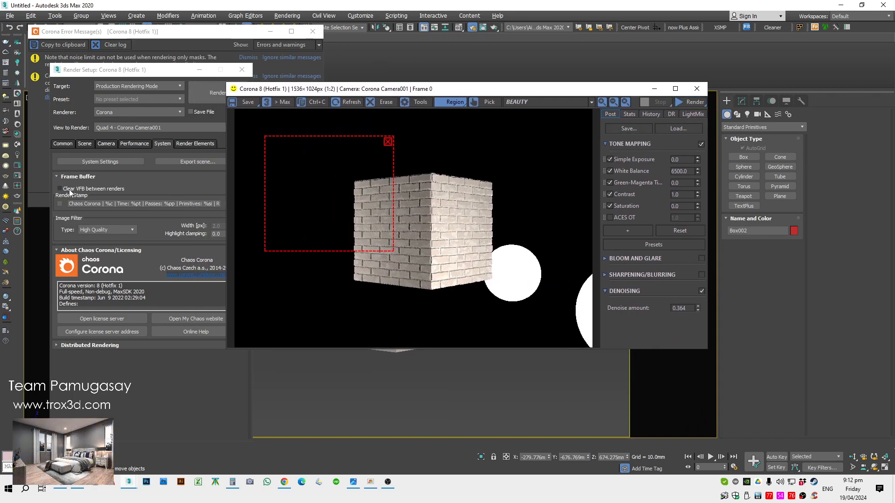
{"action": "left_click", "coordinate": [686, 104]}
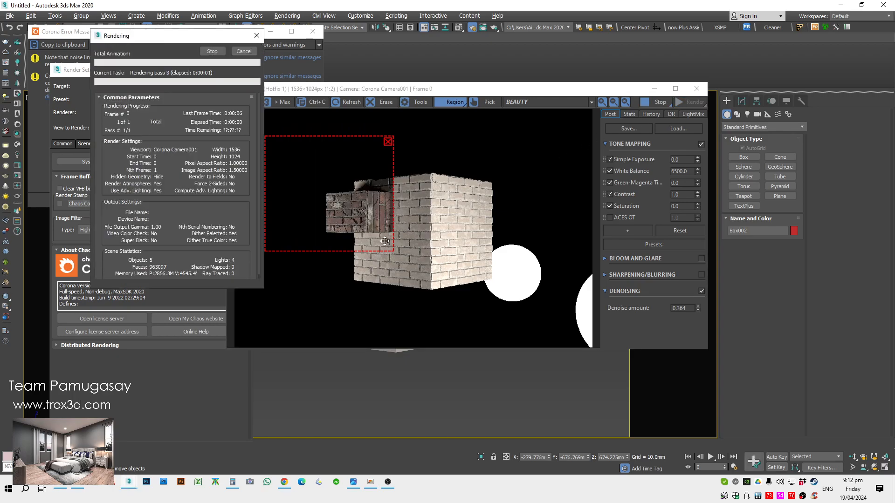
{"action": "left_click_drag", "start_coordinate": [399, 260], "coordinate": [439, 257]}
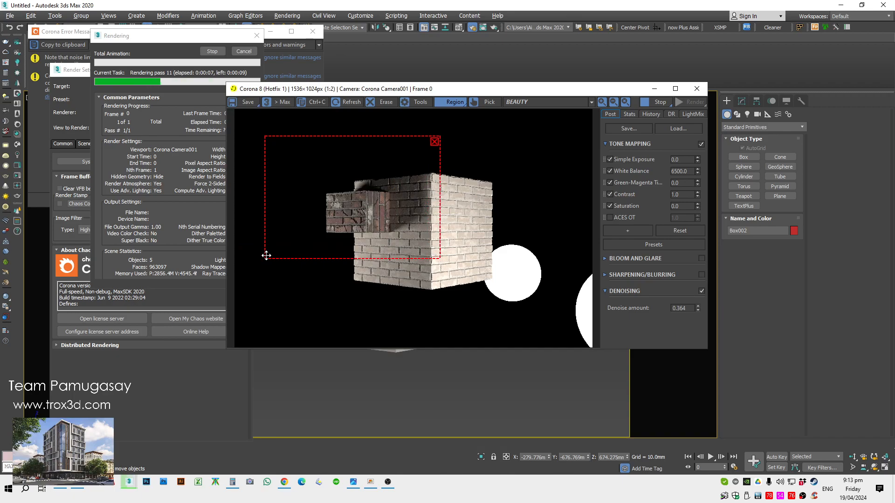
{"action": "left_click_drag", "start_coordinate": [264, 262], "coordinate": [304, 249]}
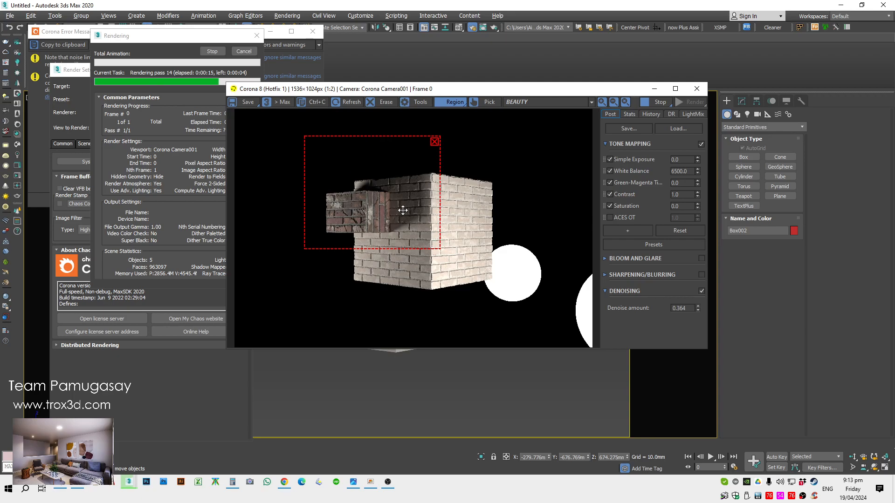
Step: Inspect the region render up close around the small box, cancel the render and remove the render region
{"action": "scroll", "coordinate": [436, 196], "scroll_direction": "up", "scroll_amount": 1}
{"action": "scroll", "coordinate": [430, 216], "scroll_direction": "up", "scroll_amount": 1}
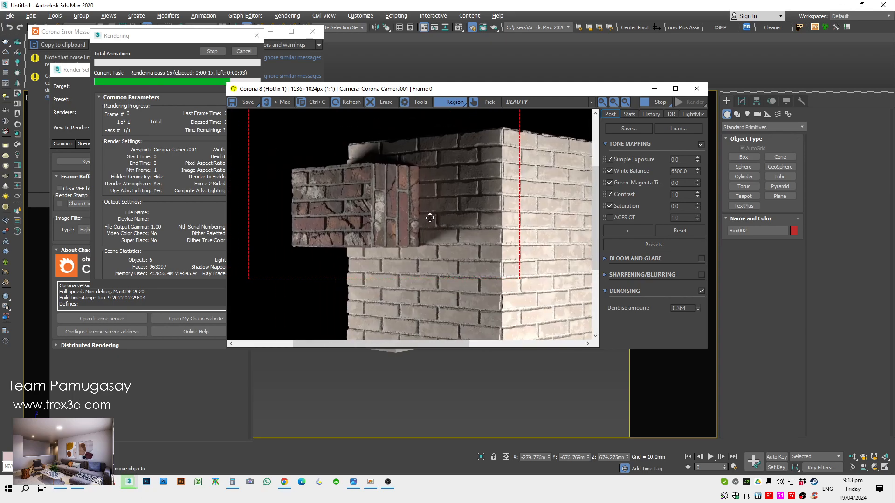
{"action": "scroll", "coordinate": [421, 202], "scroll_direction": "down", "scroll_amount": 2}
{"action": "left_click", "coordinate": [245, 51]}
{"action": "scroll", "coordinate": [432, 263], "scroll_direction": "up", "scroll_amount": 2}
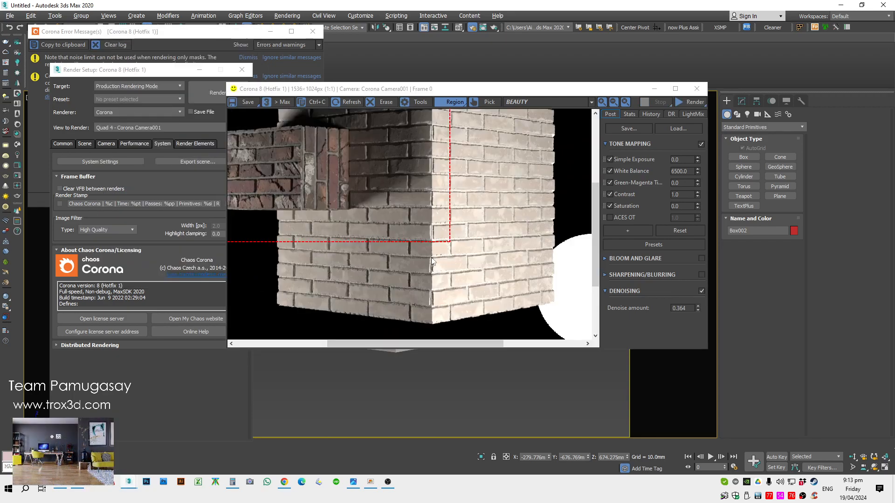
{"action": "scroll", "coordinate": [431, 221], "scroll_direction": "down", "scroll_amount": 2}
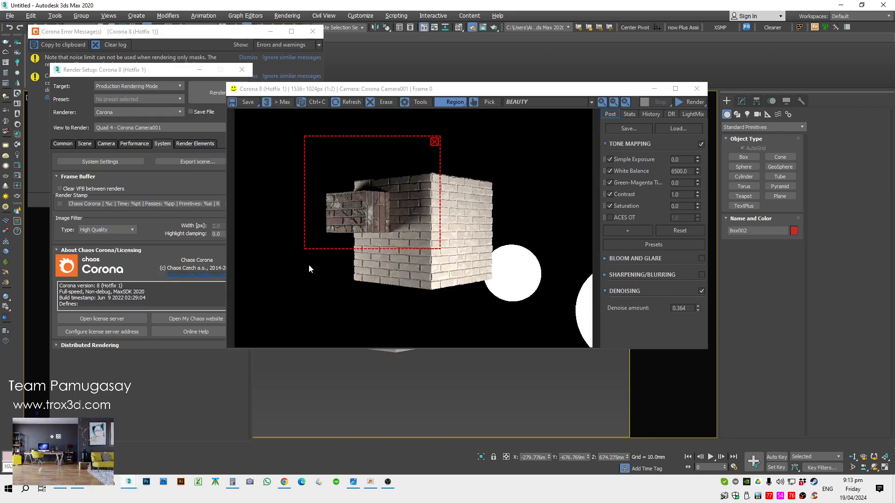
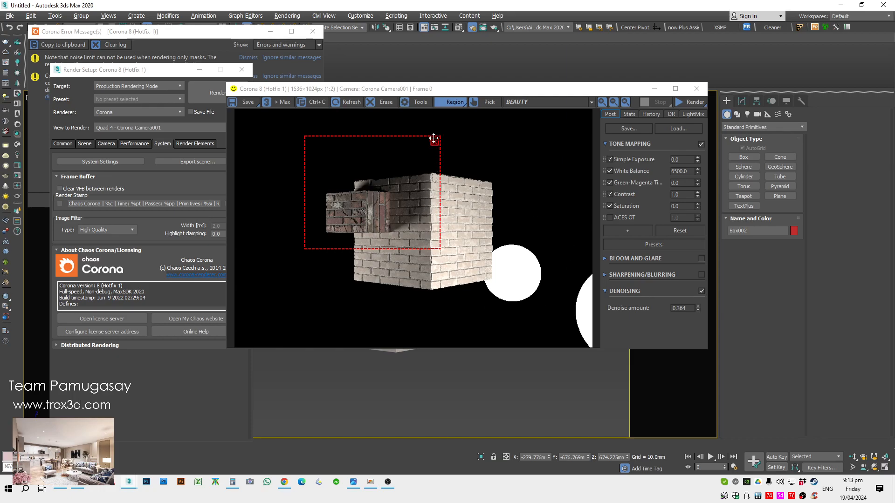
{"action": "left_click", "coordinate": [434, 143]}
Step: Review the CMasking_ID, CShading_Alpha and CESSENTIAL_Reflect render elements in the frame buffer, then return to BEAUTY
{"action": "left_click", "coordinate": [195, 144]}
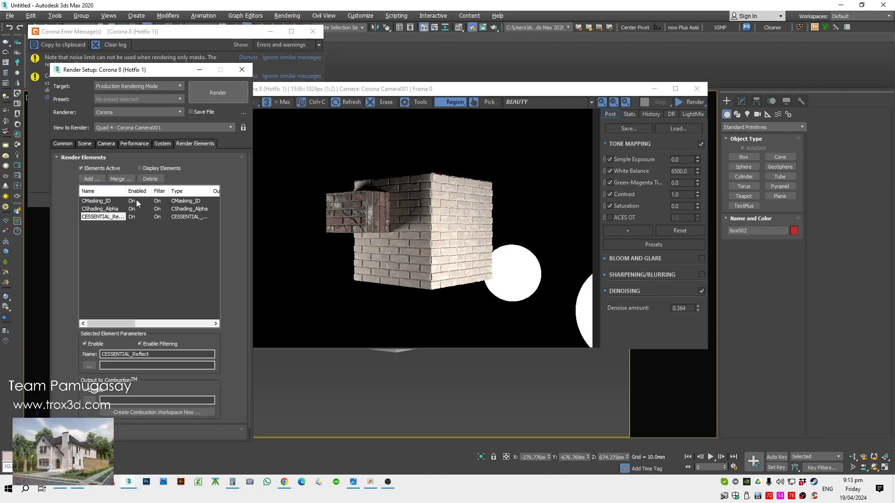
{"action": "left_click", "coordinate": [121, 200]}
{"action": "left_click", "coordinate": [518, 103]}
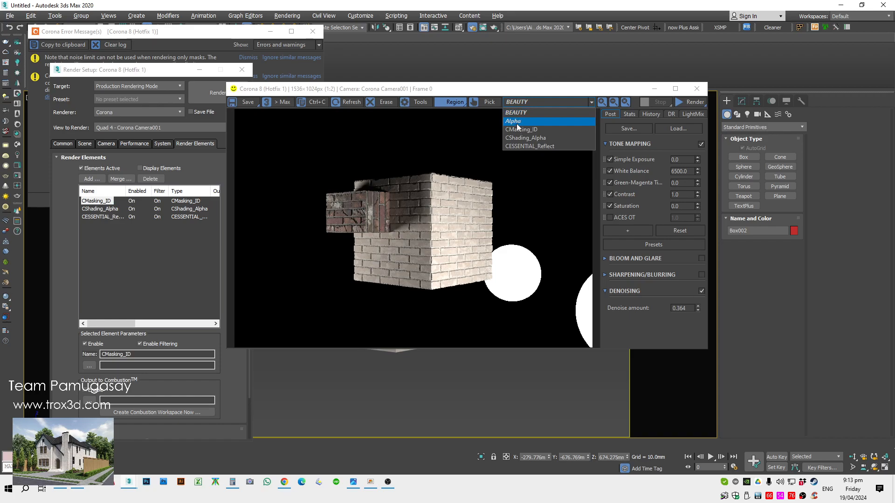
{"action": "left_click", "coordinate": [522, 131]}
{"action": "scroll", "coordinate": [539, 103], "scroll_direction": "down", "scroll_amount": 1}
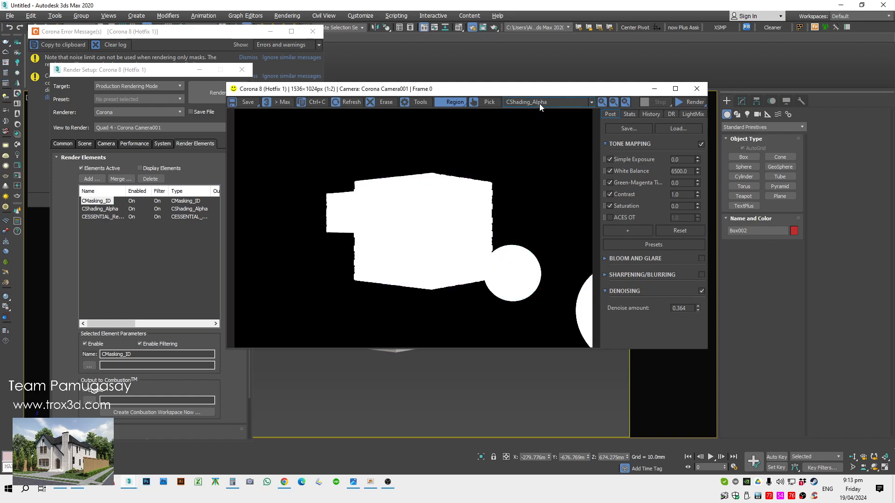
{"action": "scroll", "coordinate": [539, 103], "scroll_direction": "down", "scroll_amount": 1}
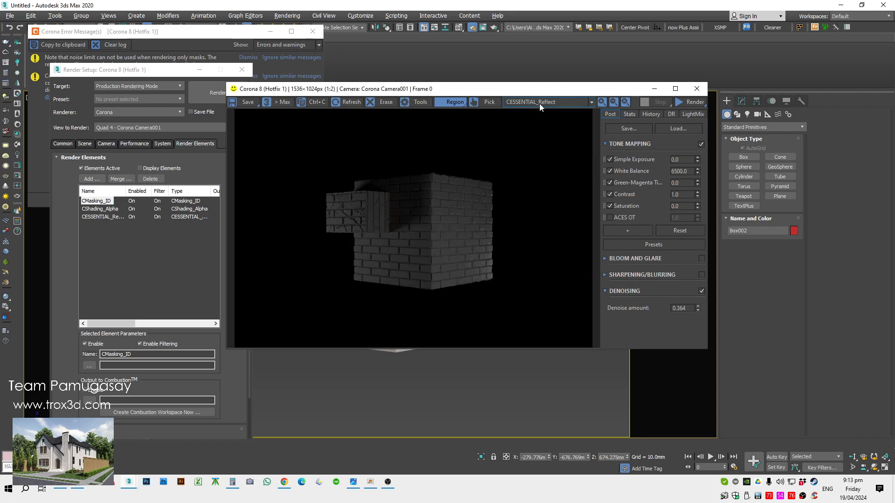
{"action": "left_click", "coordinate": [539, 103]}
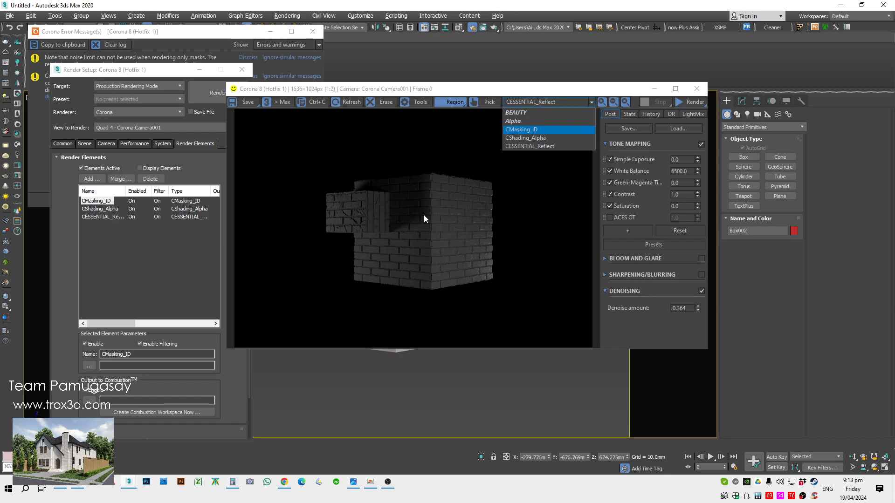
{"action": "left_click", "coordinate": [532, 138]}
{"action": "left_click", "coordinate": [522, 104]}
{"action": "left_click", "coordinate": [516, 113]}
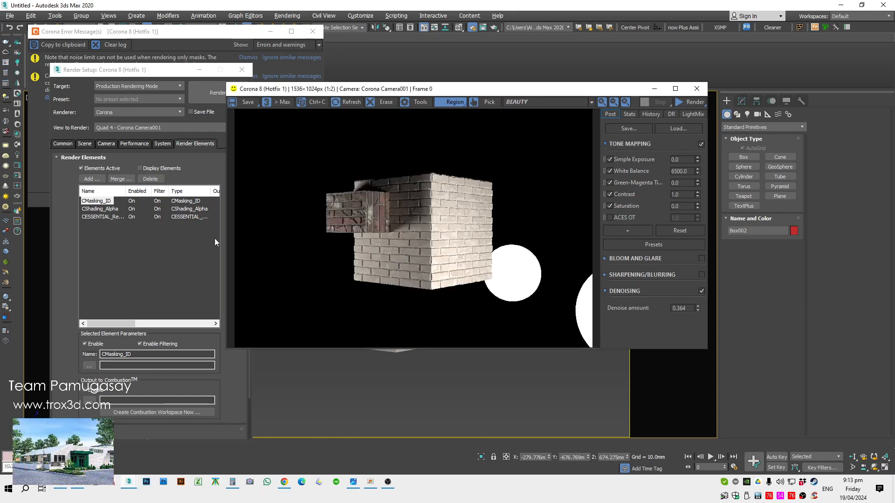
Step: Browse the list of render elements available to add and close it without adding any
{"action": "left_click", "coordinate": [92, 179]}
{"action": "scroll", "coordinate": [135, 242], "scroll_direction": "down", "scroll_amount": 8}
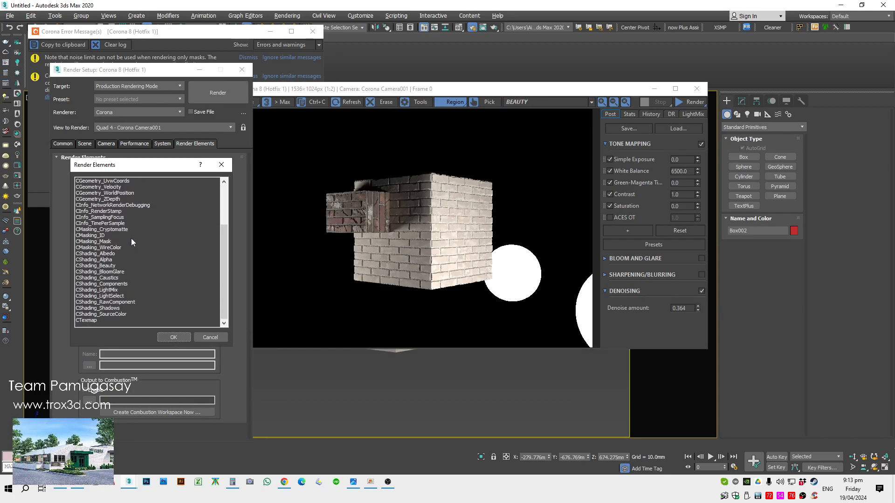
{"action": "left_click", "coordinate": [225, 167]}
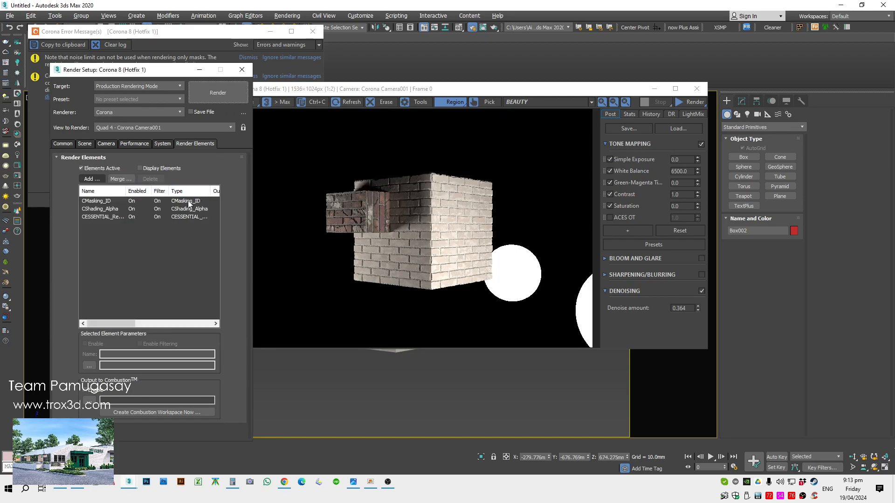
Step: Return to the Scene render settings, then close the Corona error messages, render setup and frame buffer and clear the object selection
{"action": "left_click", "coordinate": [89, 145]}
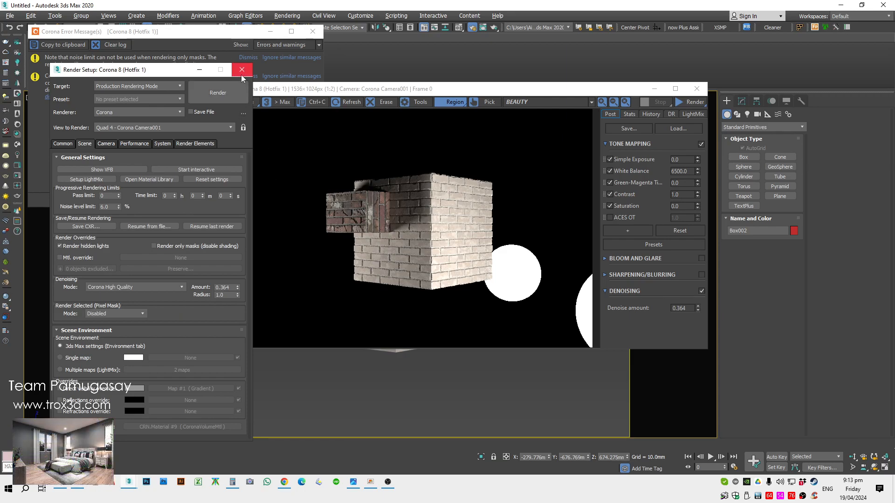
{"action": "left_click", "coordinate": [313, 31]}
{"action": "left_click_drag", "start_coordinate": [341, 88], "coordinate": [242, 87]}
{"action": "left_click", "coordinate": [347, 102]}
{"action": "left_click", "coordinate": [597, 89]}
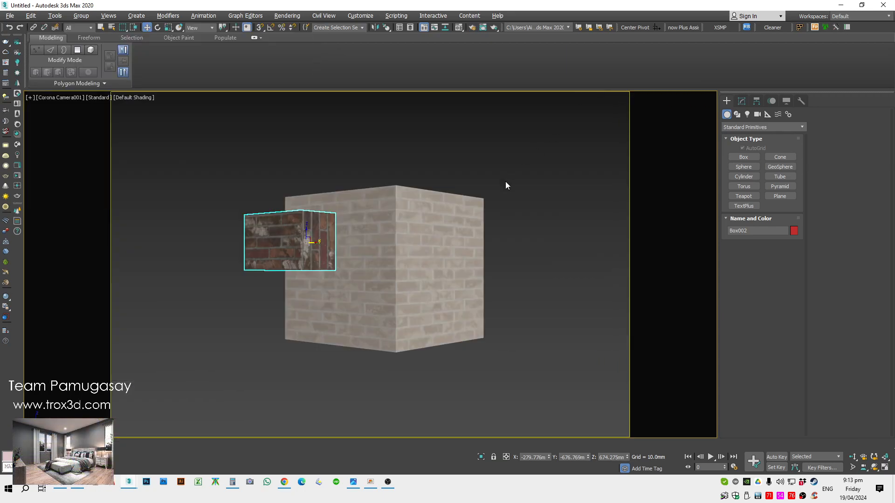
{"action": "left_click", "coordinate": [266, 414]}
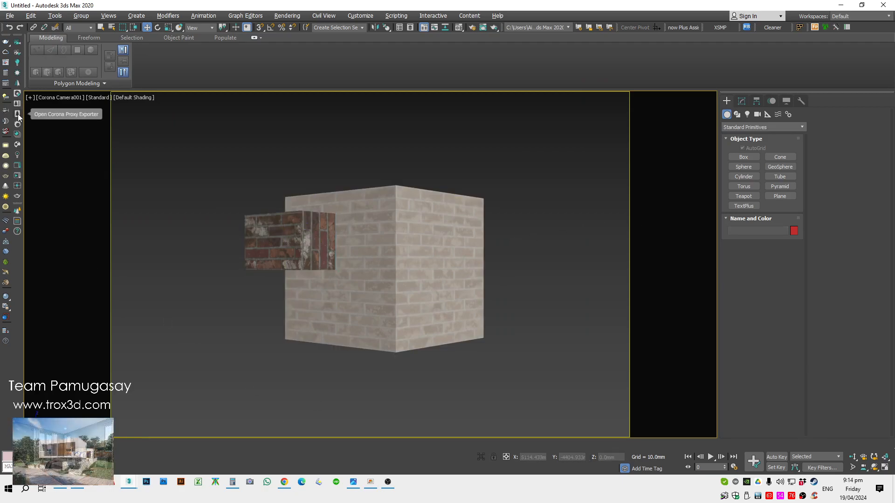
Step: Start merging a file into the scene and browse to the 3D File folder on the Back Up (E:) drive
{"action": "left_click", "coordinate": [361, 295]}
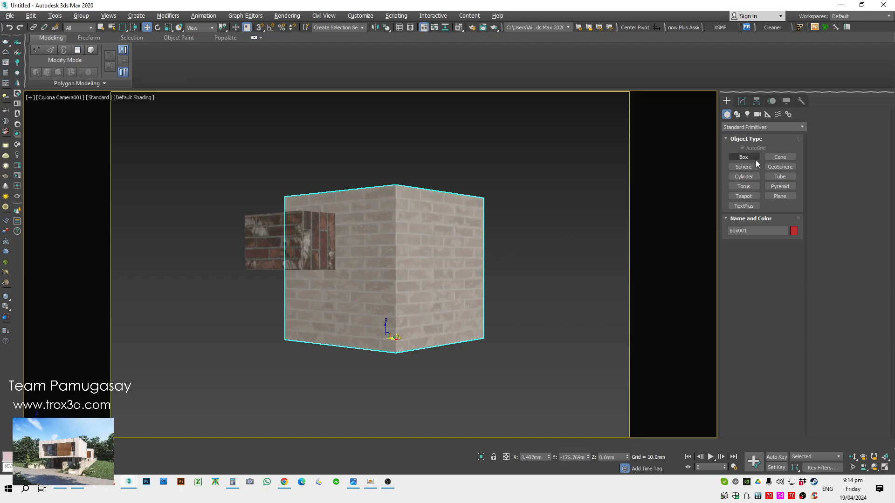
{"action": "mouse_move", "coordinate": [70, 143]}
{"action": "left_click", "coordinate": [132, 151]}
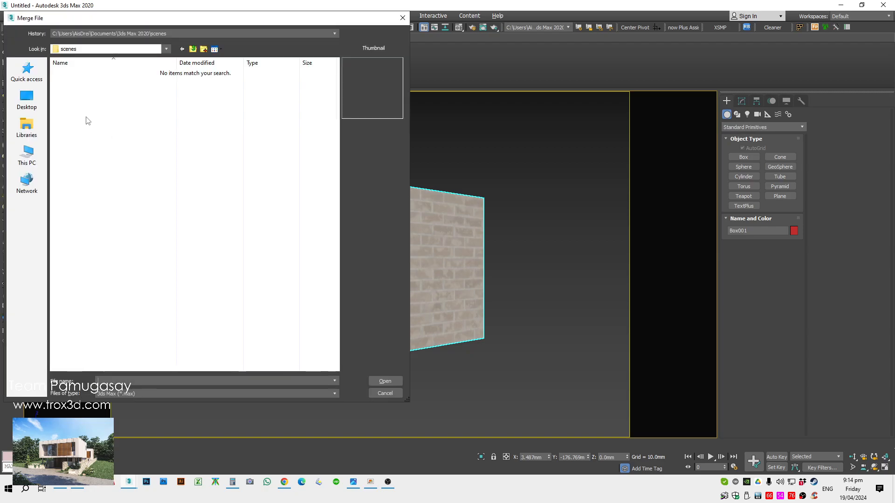
{"action": "left_click", "coordinate": [26, 99]}
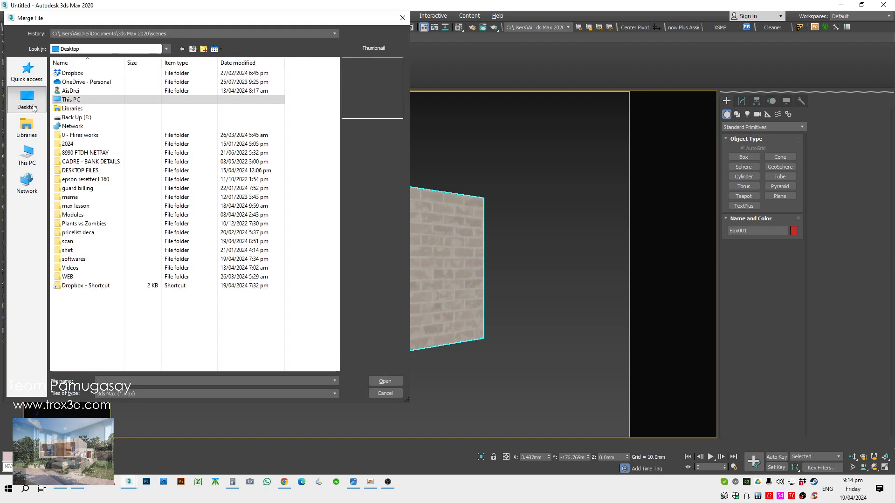
{"action": "left_click", "coordinate": [28, 153]}
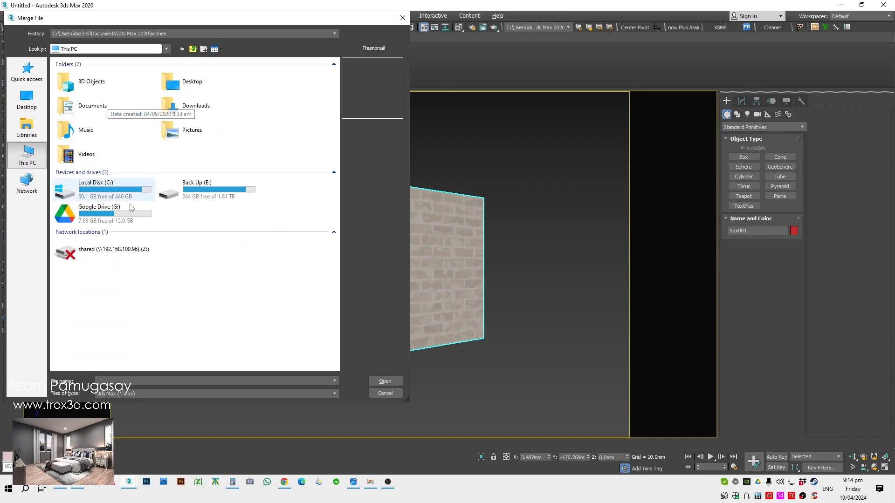
{"action": "double_click", "coordinate": [200, 189]}
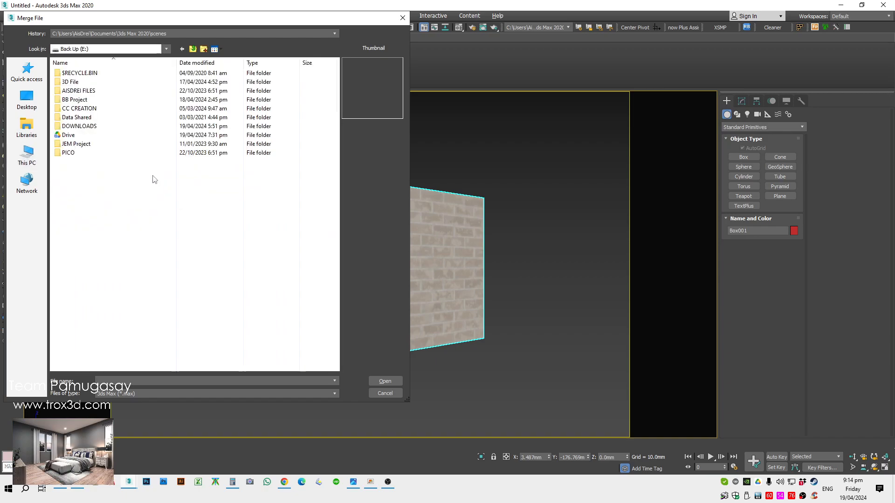
{"action": "double_click", "coordinate": [70, 82]}
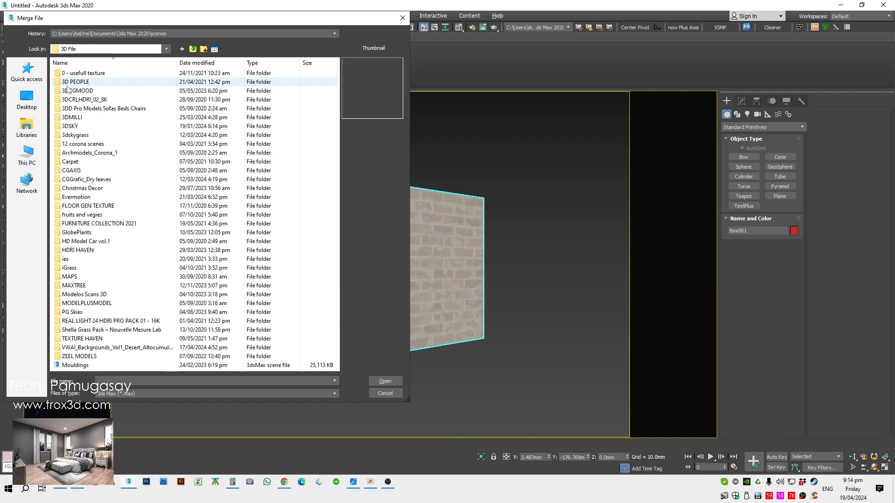
Step: Merge the MT_PM_V35_Acer_rubrum_01_02 tree from the Maxtree - Plant Models Vol. 35 folder and clear the selection
{"action": "double_click", "coordinate": [70, 286]}
{"action": "double_click", "coordinate": [79, 180]}
{"action": "double_click", "coordinate": [81, 73]}
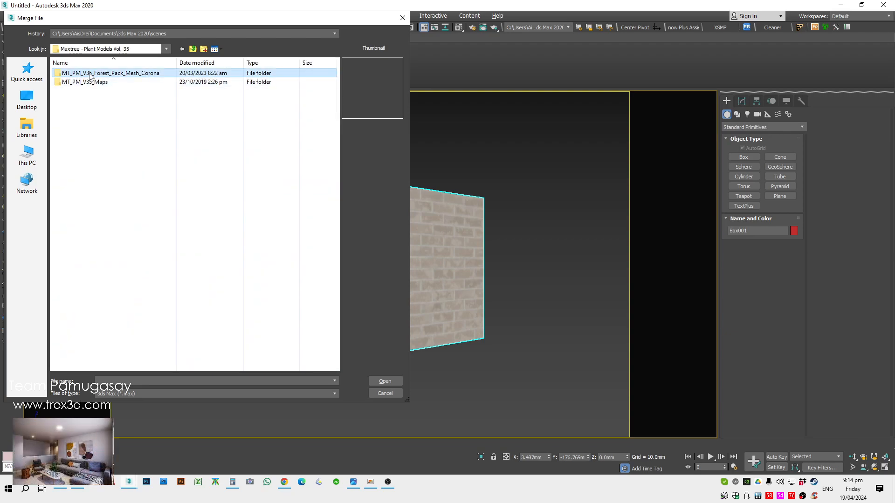
{"action": "left_click", "coordinate": [85, 75]}
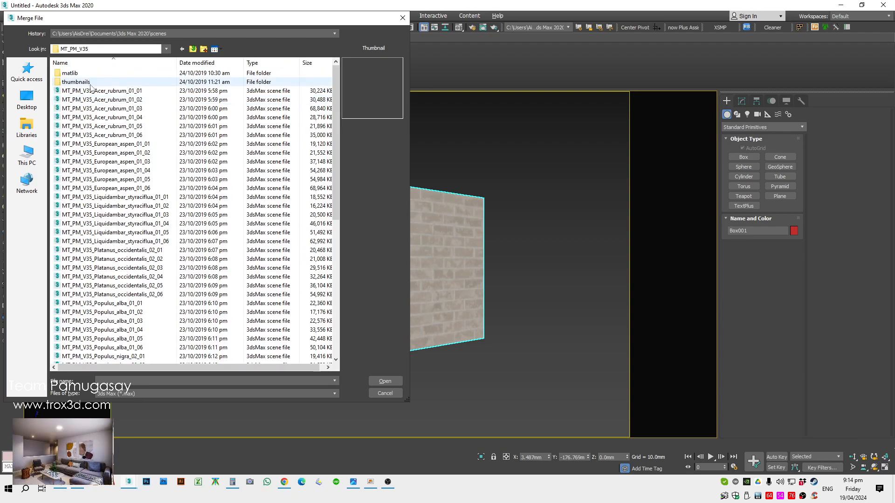
{"action": "double_click", "coordinate": [87, 100]}
{"action": "left_click", "coordinate": [507, 317]}
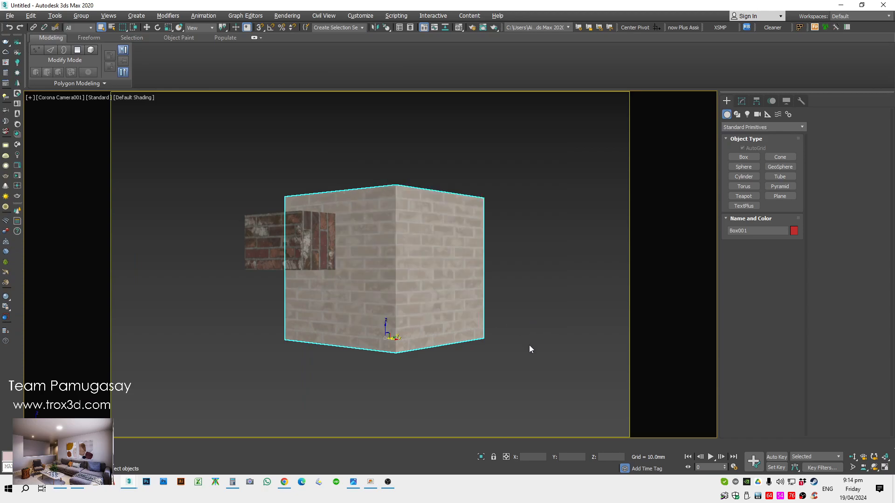
{"action": "left_click", "coordinate": [368, 300]}
{"action": "left_click", "coordinate": [485, 342]}
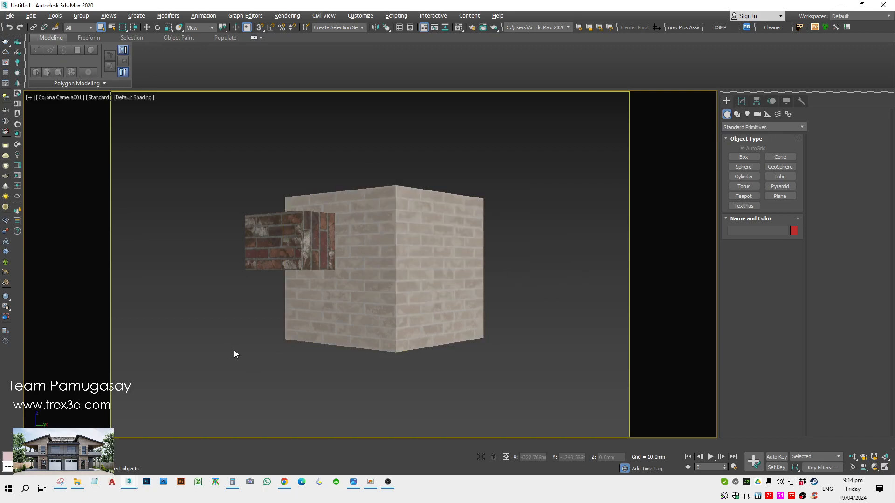
Step: Leave the camera view for an orthographic view of the tree, show the viewport statistics and select the tree
{"action": "key", "text": "t"}
{"action": "middle_click_drag", "start_coordinate": [228, 343], "coordinate": [289, 292], "text": "alt"}
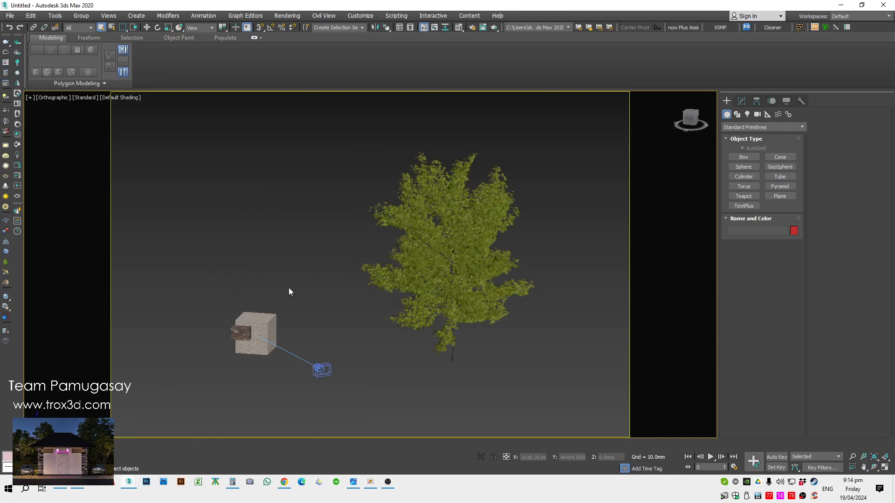
{"action": "key", "text": "7"}
{"action": "left_click", "coordinate": [445, 292]}
{"action": "scroll", "coordinate": [460, 339], "scroll_direction": "up", "scroll_amount": 3}
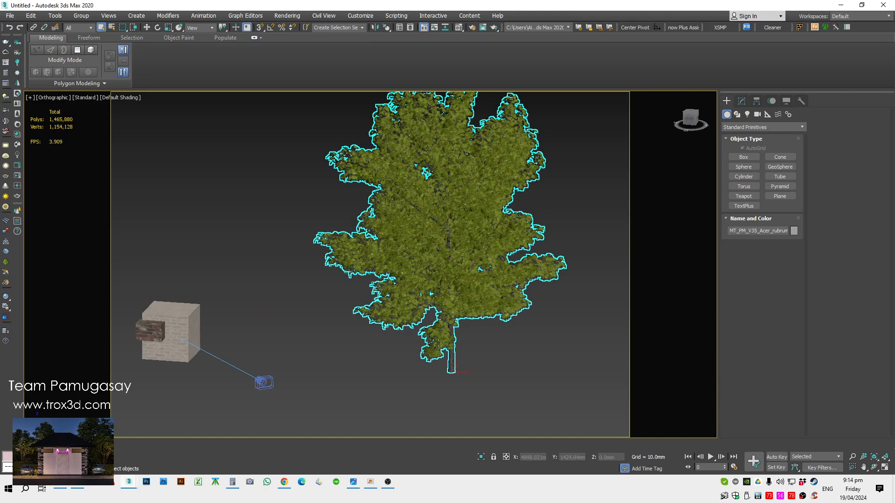
{"action": "middle_click_drag", "start_coordinate": [482, 350], "coordinate": [438, 371]}
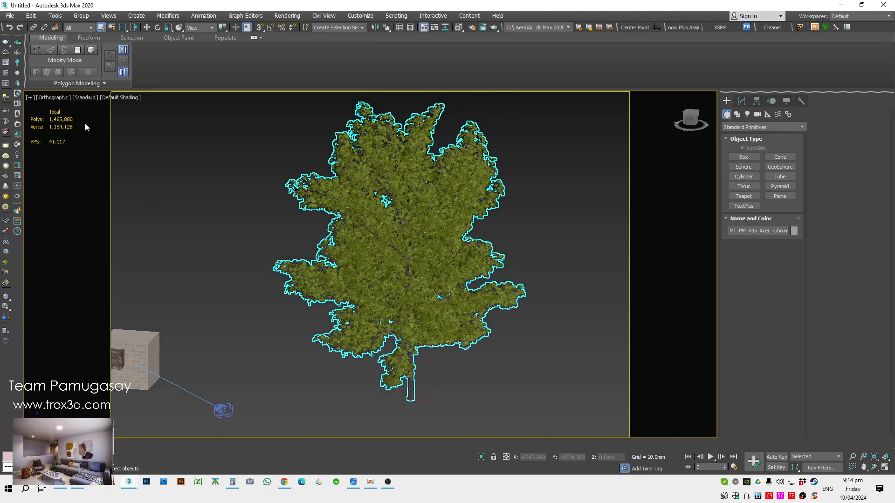
{"action": "right_click", "coordinate": [403, 286]}
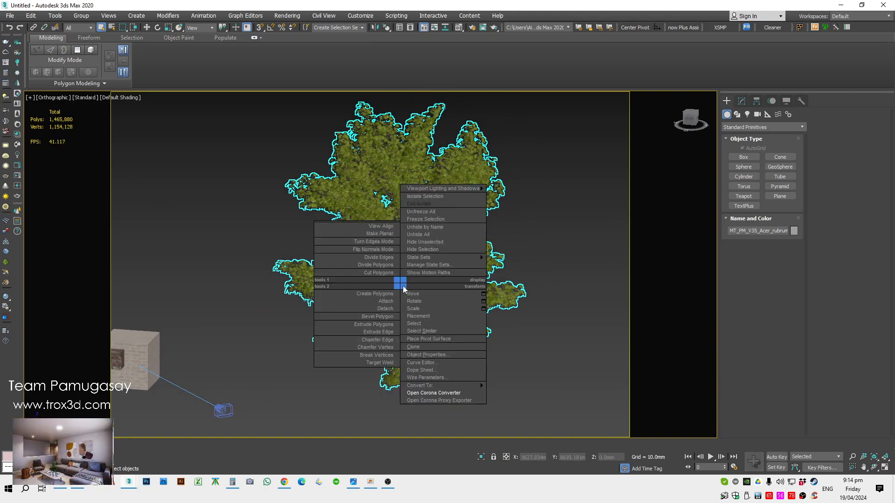
{"action": "left_click", "coordinate": [436, 401]}
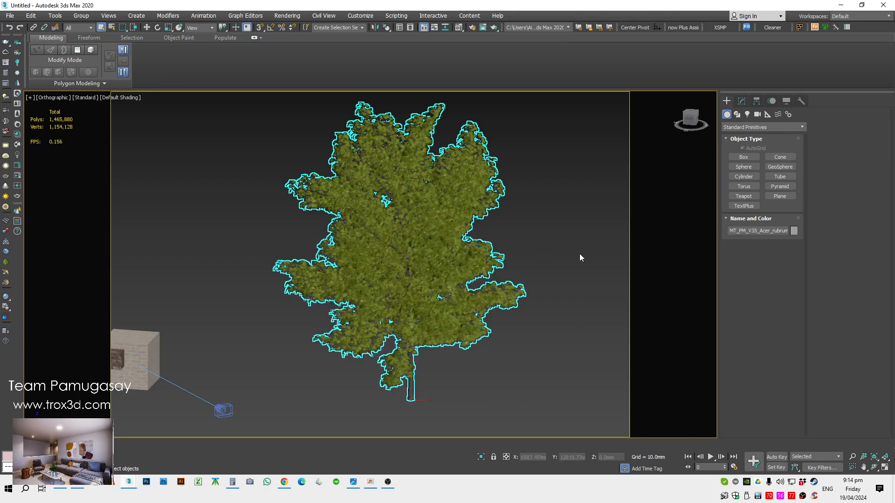
{"action": "left_click", "coordinate": [486, 247]}
{"action": "left_click", "coordinate": [410, 265]}
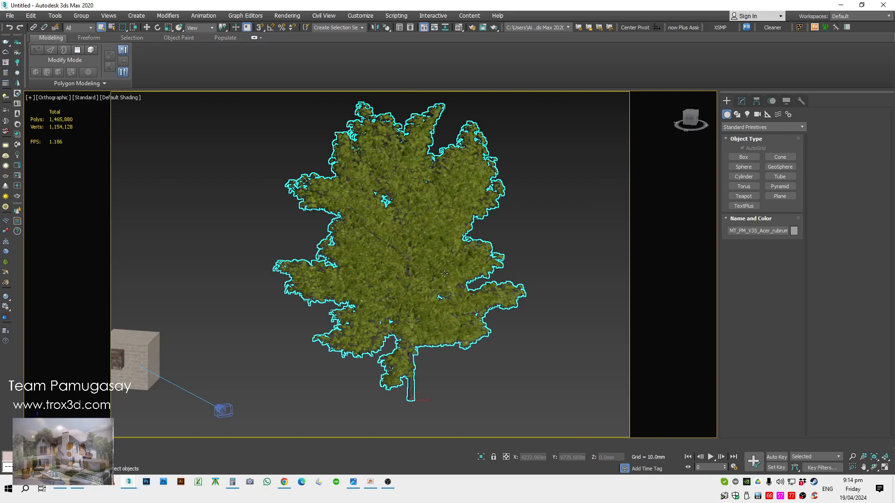
Step: In the Corona Converter, toggle Switch to Chaos Corona and convert the materials of selected objects only
{"action": "right_click", "coordinate": [404, 228]}
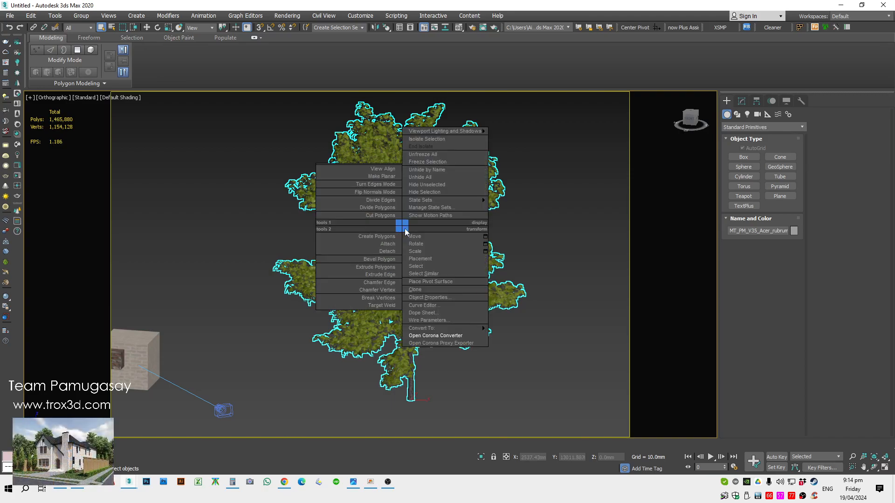
{"action": "left_click", "coordinate": [441, 338]}
{"action": "left_click_drag", "start_coordinate": [384, 119], "coordinate": [146, 79]}
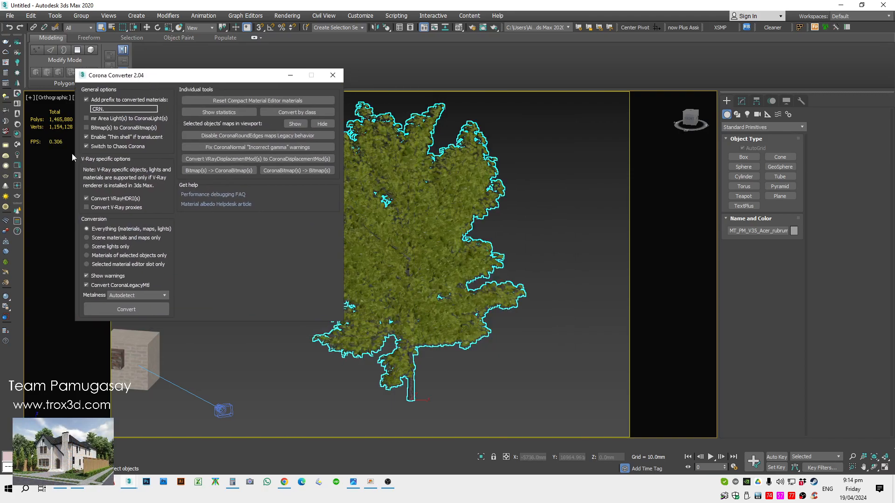
{"action": "left_click", "coordinate": [88, 146]}
{"action": "left_click", "coordinate": [118, 256]}
{"action": "left_click", "coordinate": [162, 312]}
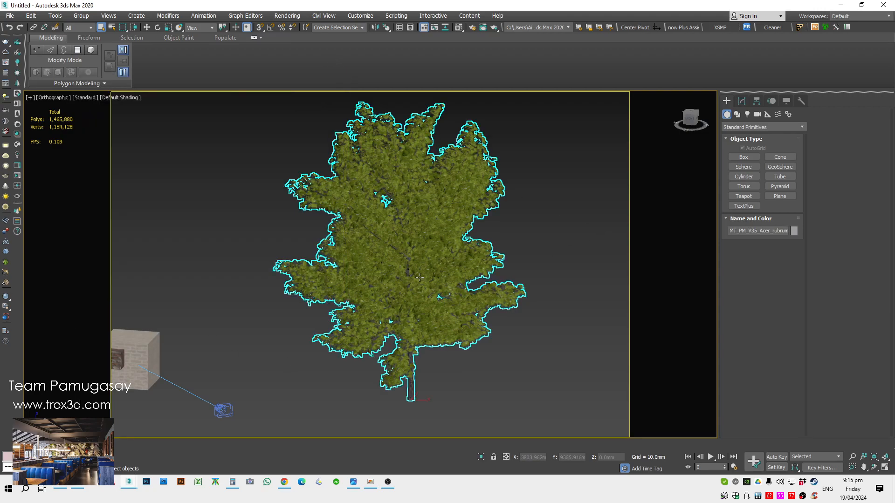
Step: Export the selected tree with the Corona Proxy Exporter, replacing the source object with its proxy, and close the exporter
{"action": "right_click", "coordinate": [409, 224]}
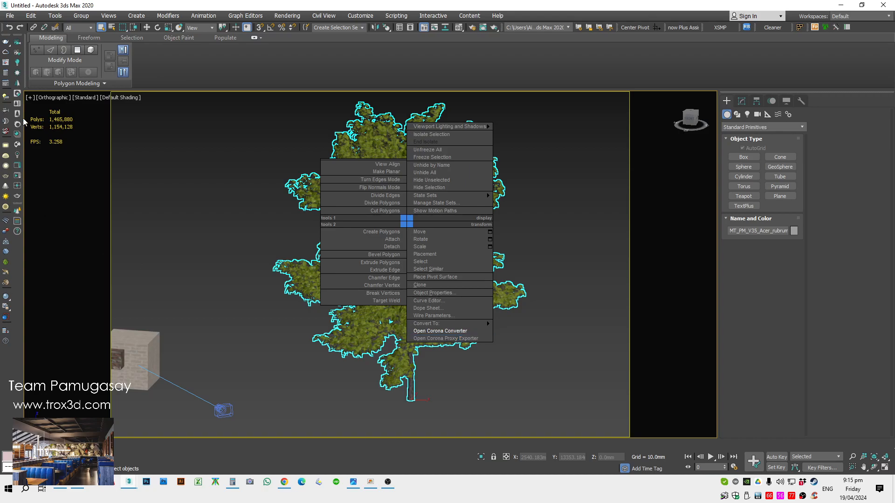
{"action": "left_click", "coordinate": [451, 339]}
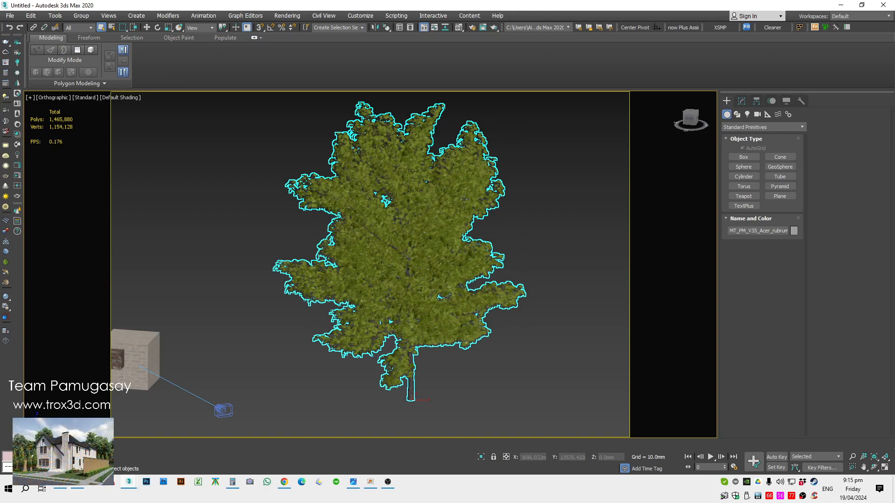
{"action": "left_click_drag", "start_coordinate": [169, 80], "coordinate": [210, 87]}
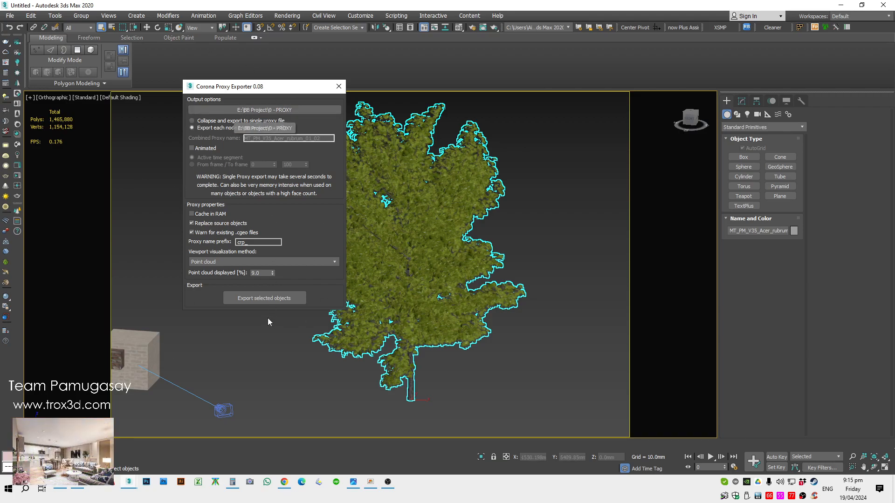
{"action": "left_click", "coordinate": [269, 299]}
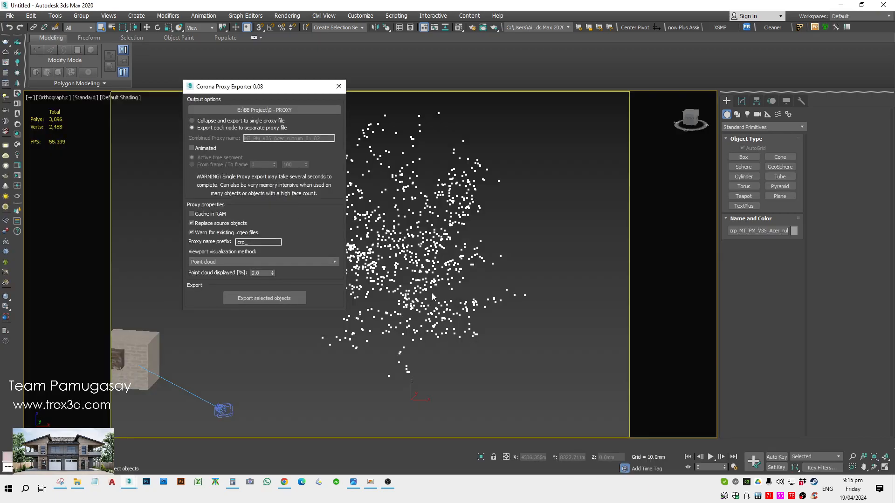
{"action": "left_click", "coordinate": [339, 86]}
Step: Select the tree proxy and switch its viewport display through solid bounding box, wire bounding box and point cloud
{"action": "left_click", "coordinate": [411, 281]}
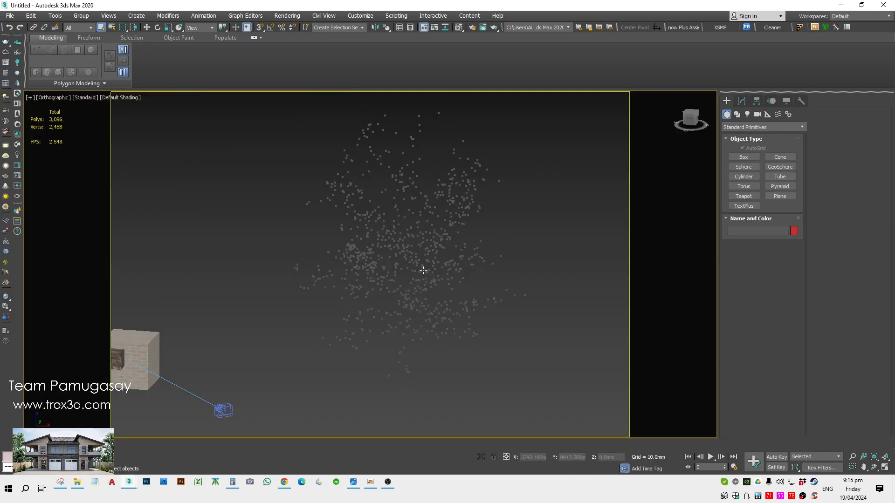
{"action": "left_click", "coordinate": [423, 270]}
{"action": "left_click", "coordinate": [742, 101]}
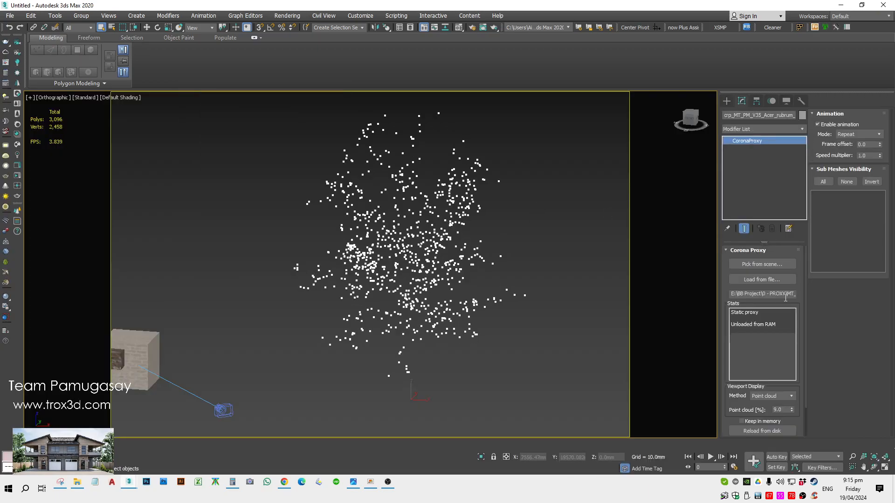
{"action": "left_click", "coordinate": [779, 395]}
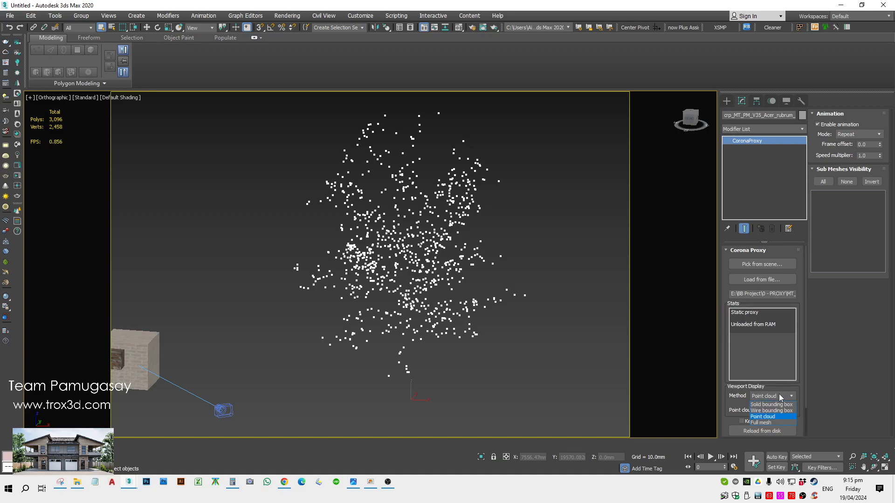
{"action": "left_click", "coordinate": [772, 405]}
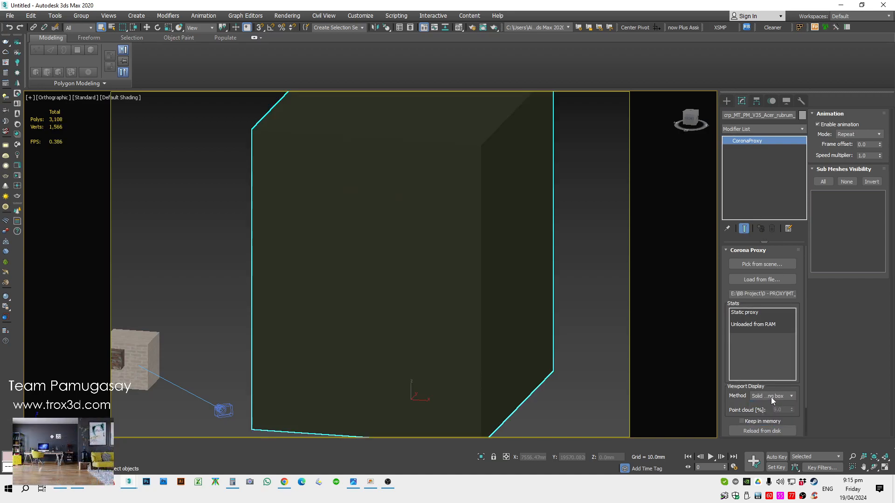
{"action": "scroll", "coordinate": [565, 323], "scroll_direction": "down", "scroll_amount": 5}
{"action": "scroll", "coordinate": [757, 397], "scroll_direction": "down", "scroll_amount": 1}
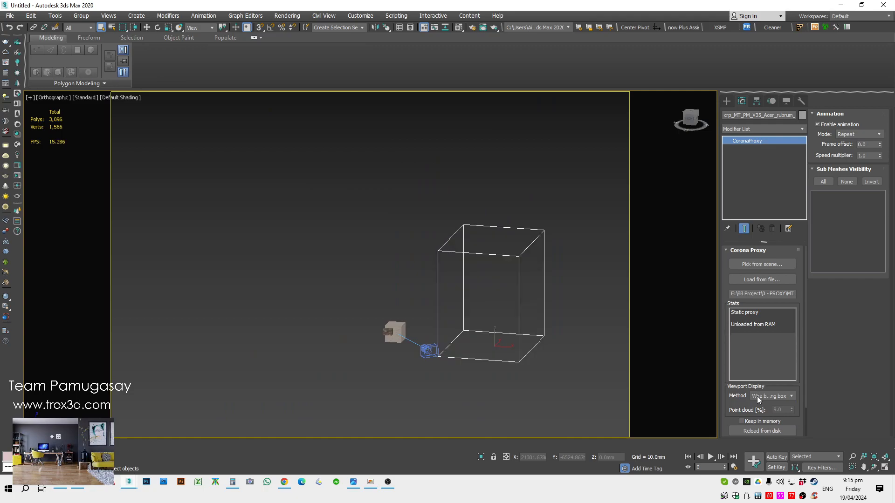
{"action": "scroll", "coordinate": [776, 398], "scroll_direction": "down", "scroll_amount": 1}
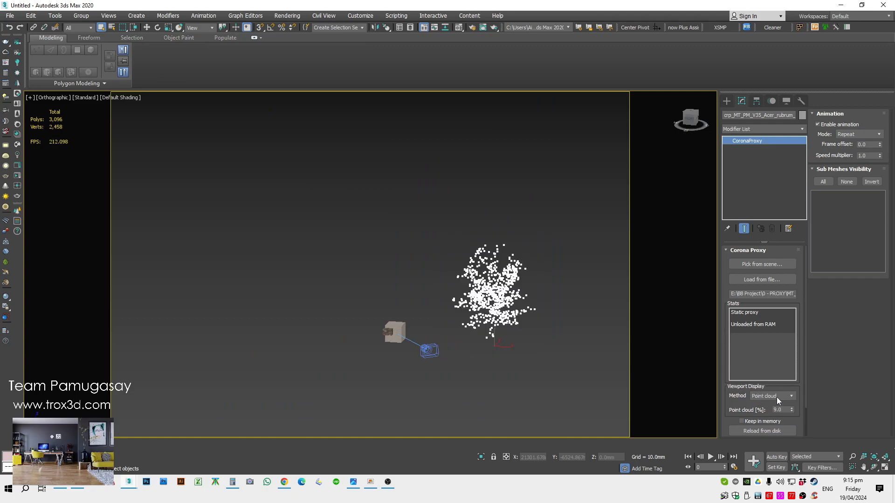
Step: Set the tree proxy's viewport display method to Full mesh and reselect it for a closer look
{"action": "left_click", "coordinate": [778, 395]}
{"action": "left_click", "coordinate": [763, 423]}
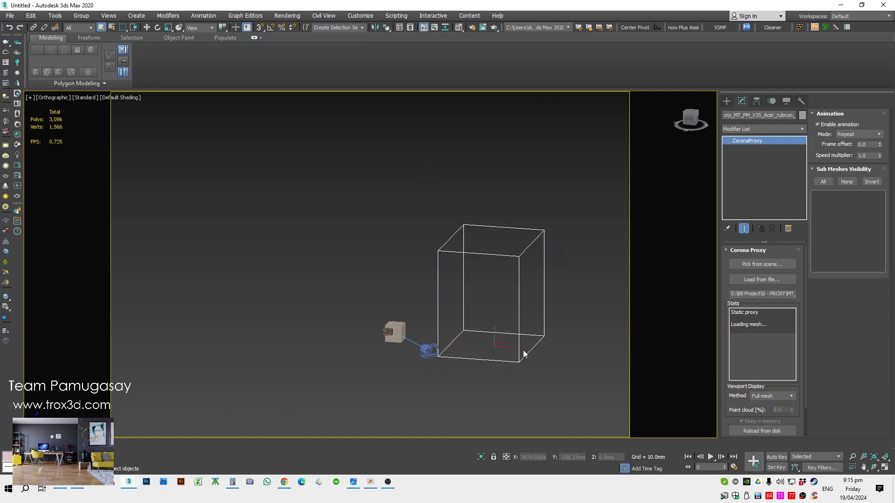
{"action": "left_click", "coordinate": [558, 374]}
{"action": "left_click", "coordinate": [482, 304]}
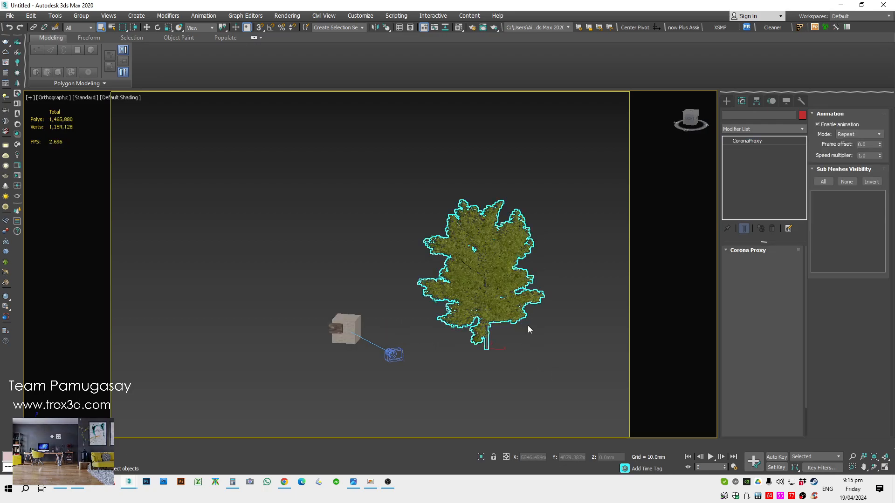
{"action": "scroll", "coordinate": [528, 325], "scroll_direction": "up", "scroll_amount": 4}
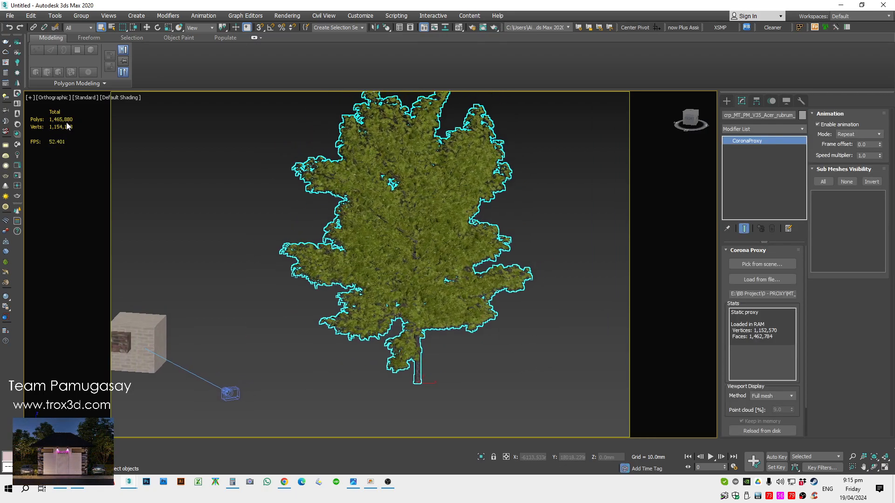
Step: Set the tree proxy's viewport display method to Solid bounding box, inspect it beside the brick boxes and deselect it
{"action": "left_click", "coordinate": [770, 396]}
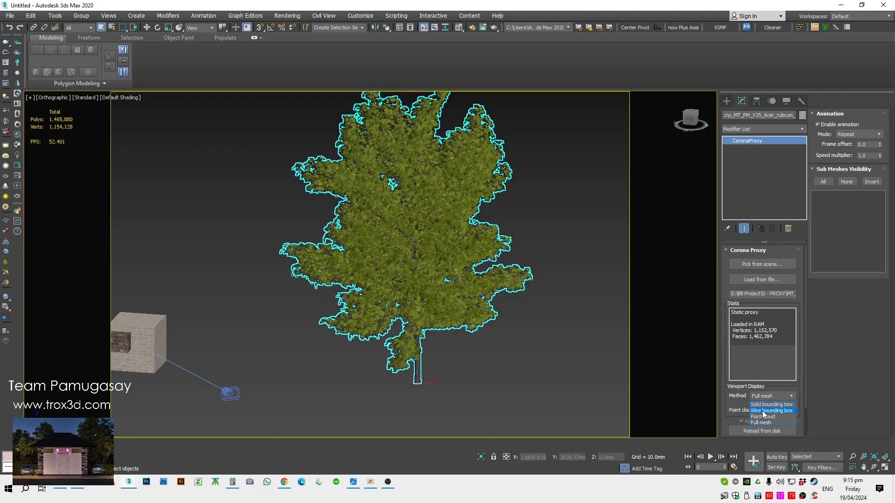
{"action": "left_click", "coordinate": [771, 404]}
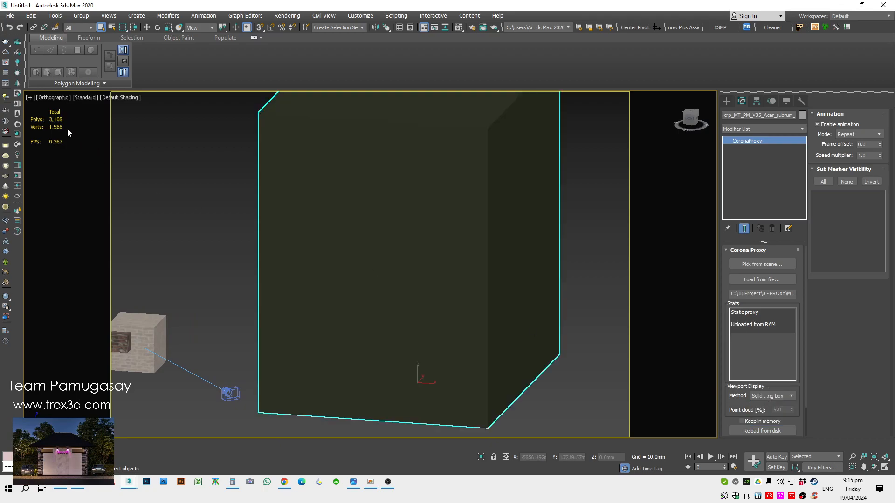
{"action": "left_click", "coordinate": [188, 183]}
{"action": "scroll", "coordinate": [188, 182], "scroll_direction": "down", "scroll_amount": 4}
{"action": "middle_click_drag", "start_coordinate": [225, 202], "coordinate": [366, 260]}
{"action": "left_click", "coordinate": [428, 292]}
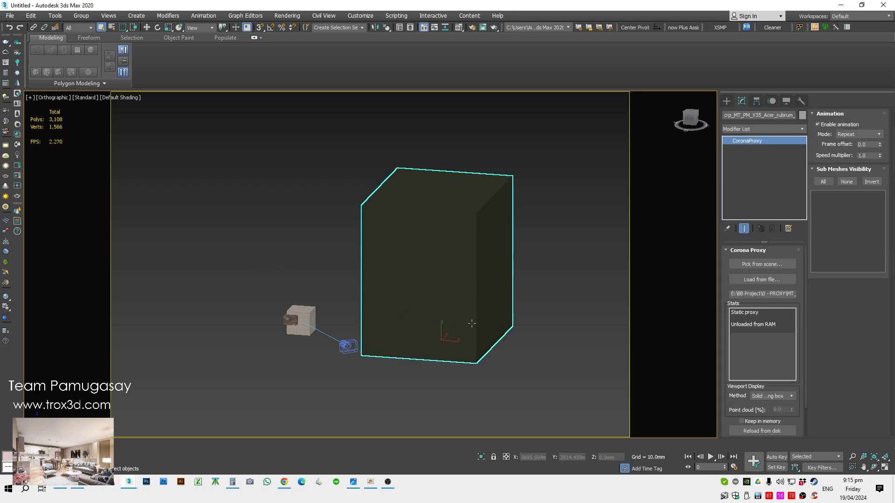
{"action": "scroll", "coordinate": [485, 327], "scroll_direction": "up", "scroll_amount": 2}
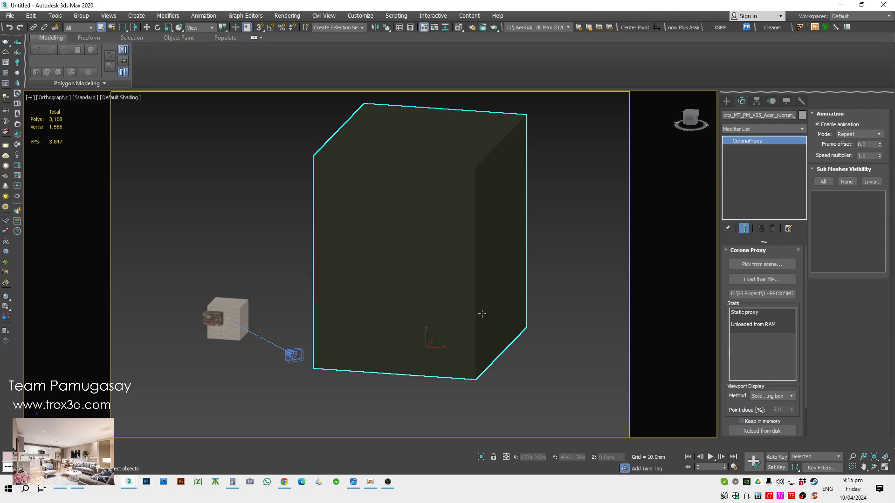
{"action": "left_click", "coordinate": [570, 353]}
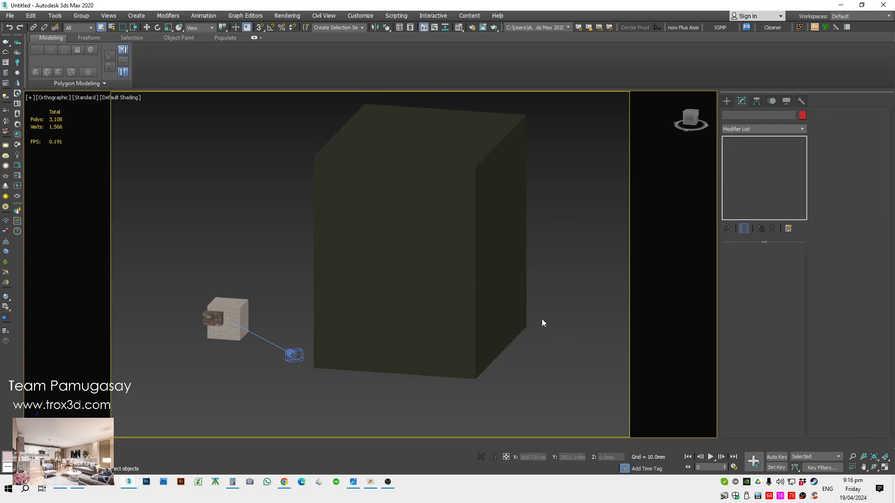
{"action": "middle_click_drag", "start_coordinate": [552, 313], "coordinate": [534, 324]}
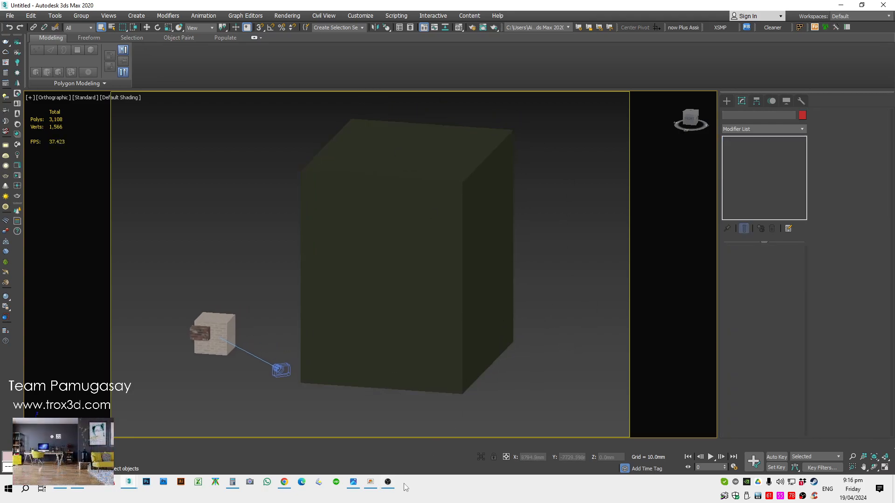